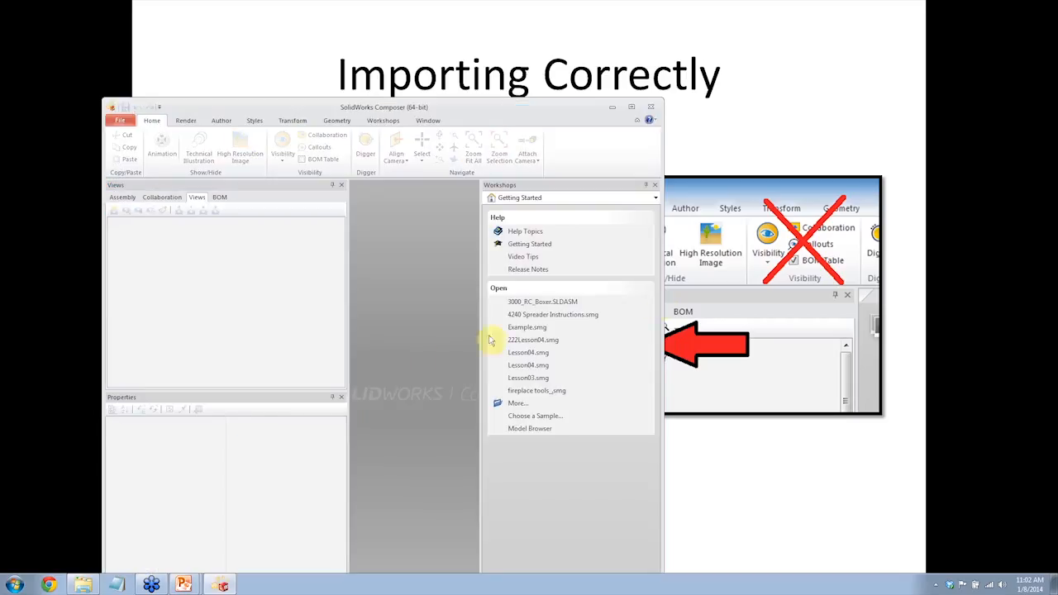
Step: Import 3000_RC_Boxer.SLDASM from the 1-Original-Engine-SolidWorks folder, merging it into a new document
double_click(586, 105)
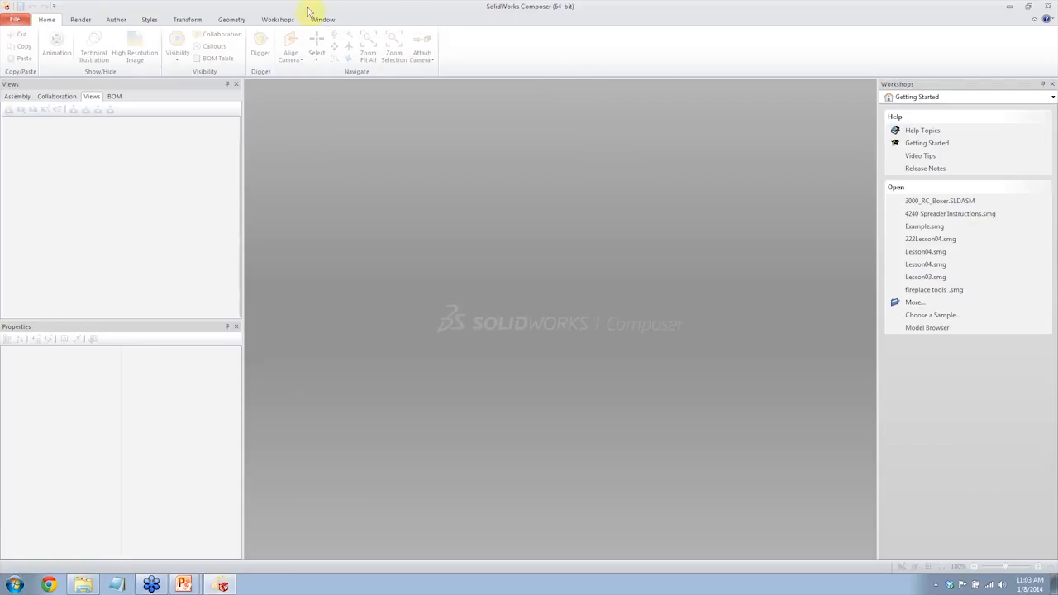
left_click(15, 19)
left_click(29, 45)
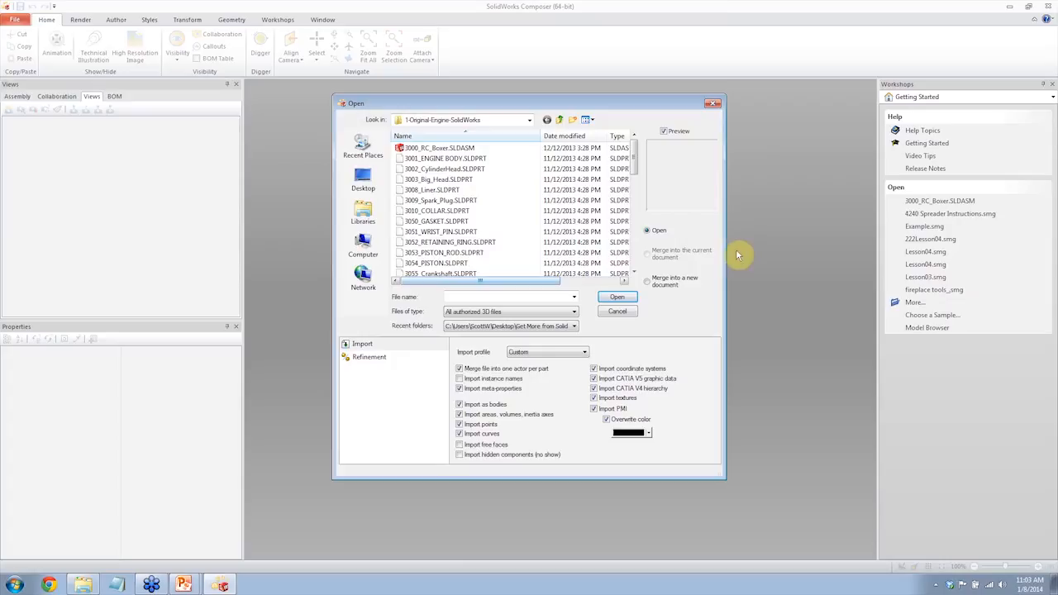
left_click(646, 281)
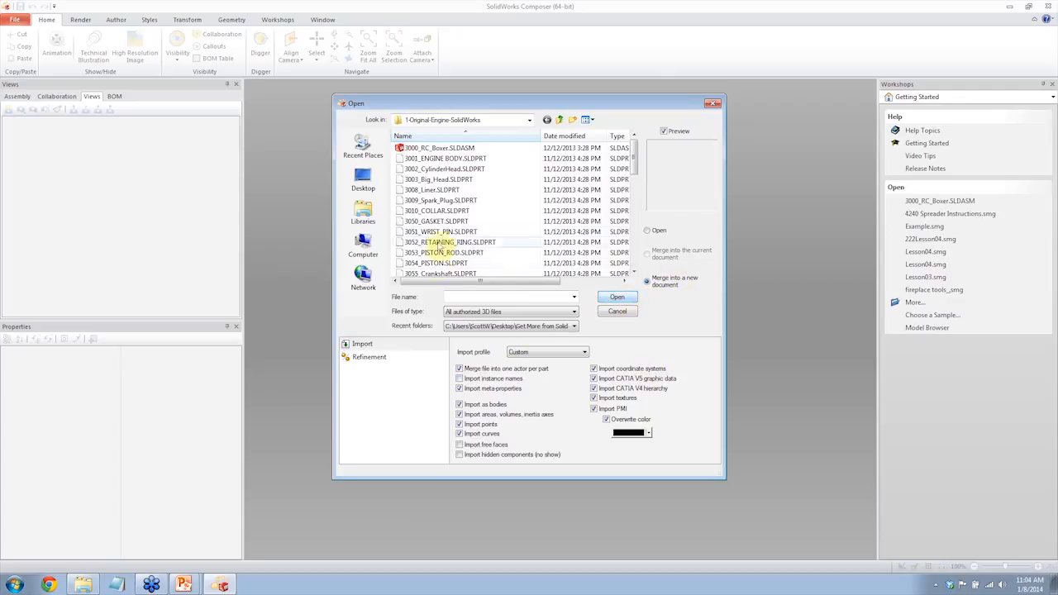
left_click(428, 148)
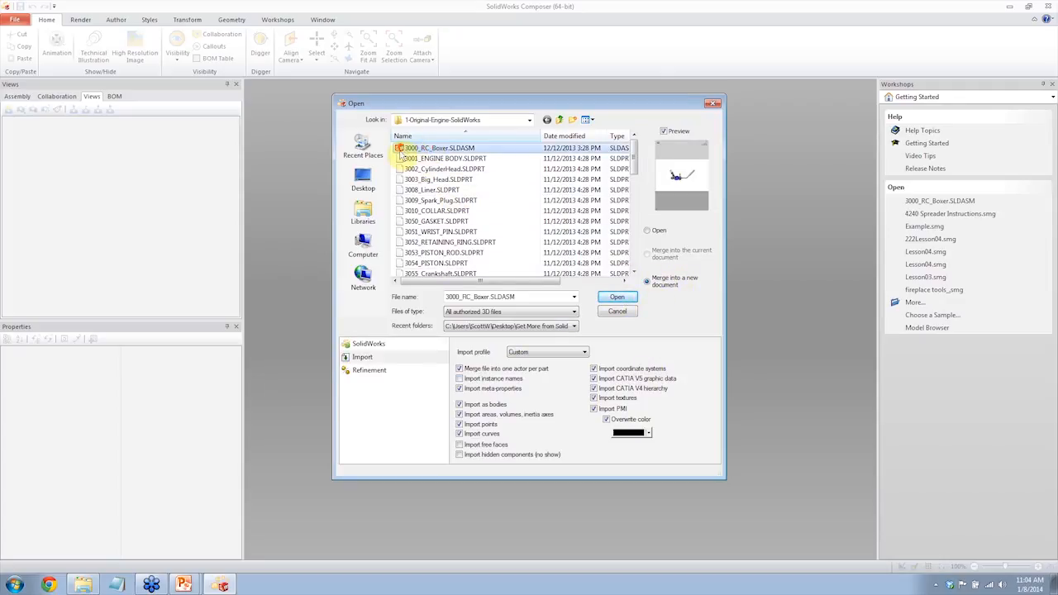
left_click(618, 296)
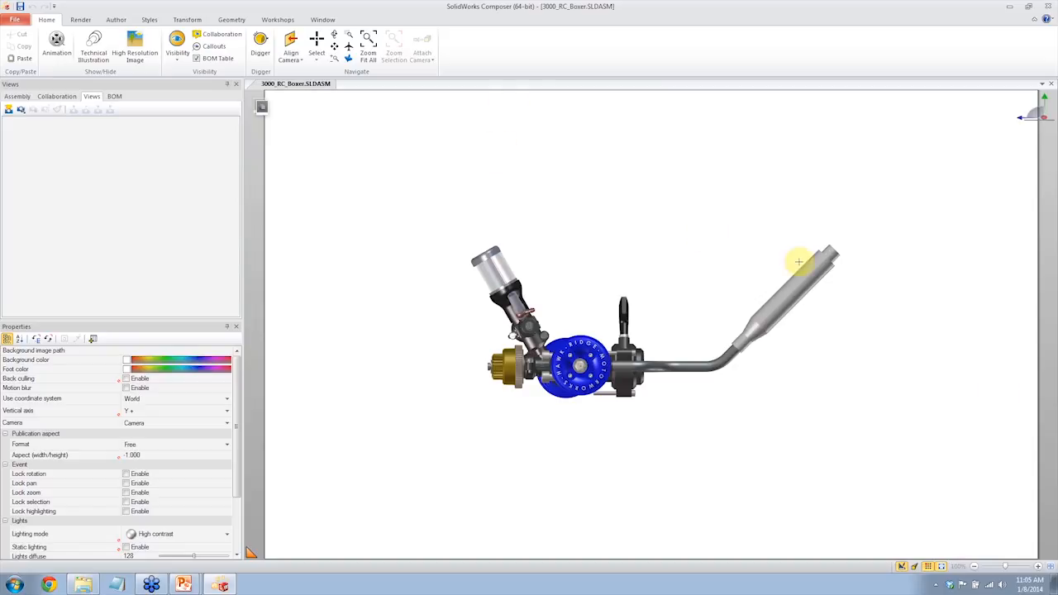
Step: Rotate the engine to an angled view from above and turn on the perspective camera mode
right_click_drag(582, 253, 579, 241)
left_click_drag(578, 241, 615, 266)
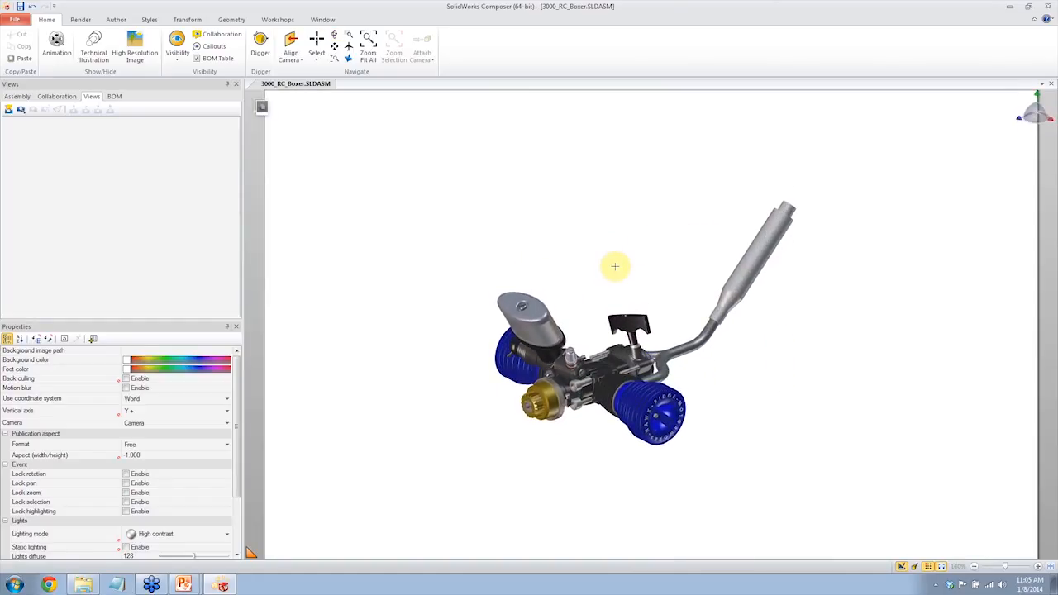
left_click(914, 566)
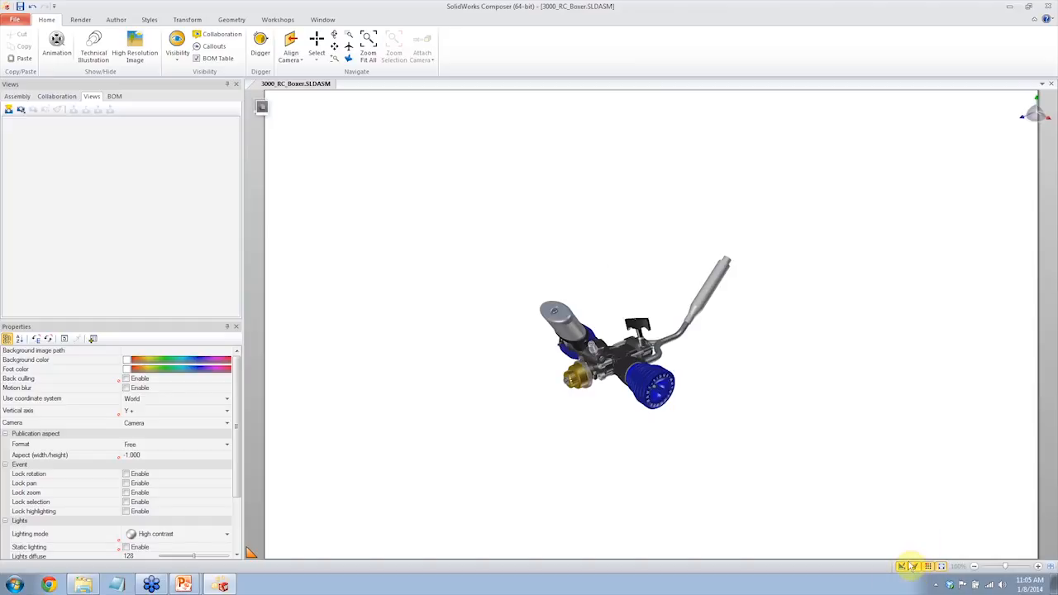
scroll(616, 372, "up", 4)
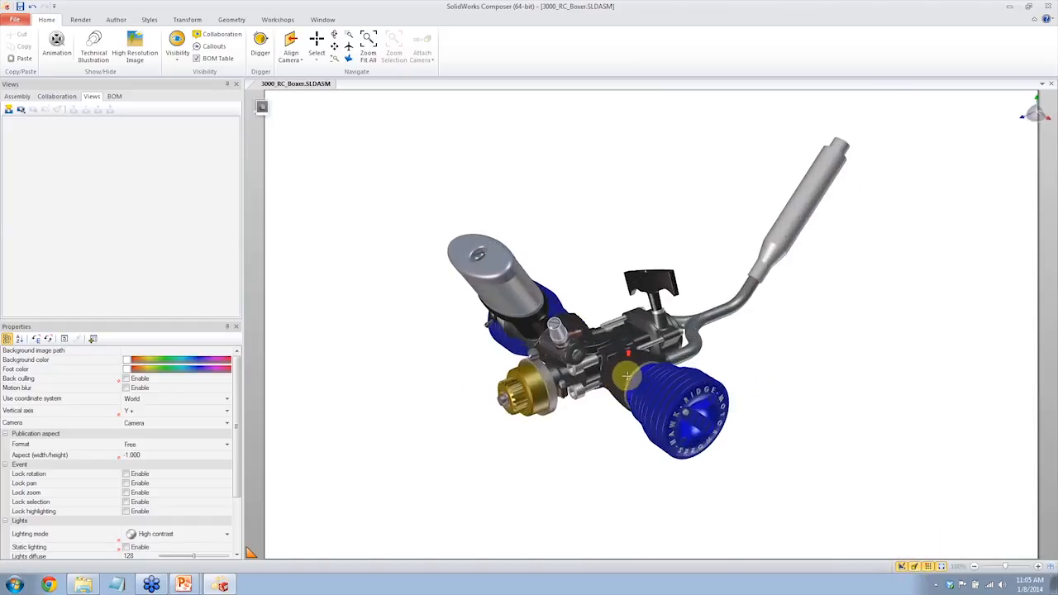
right_click_drag(648, 383, 675, 379)
middle_click_drag(676, 379, 675, 355)
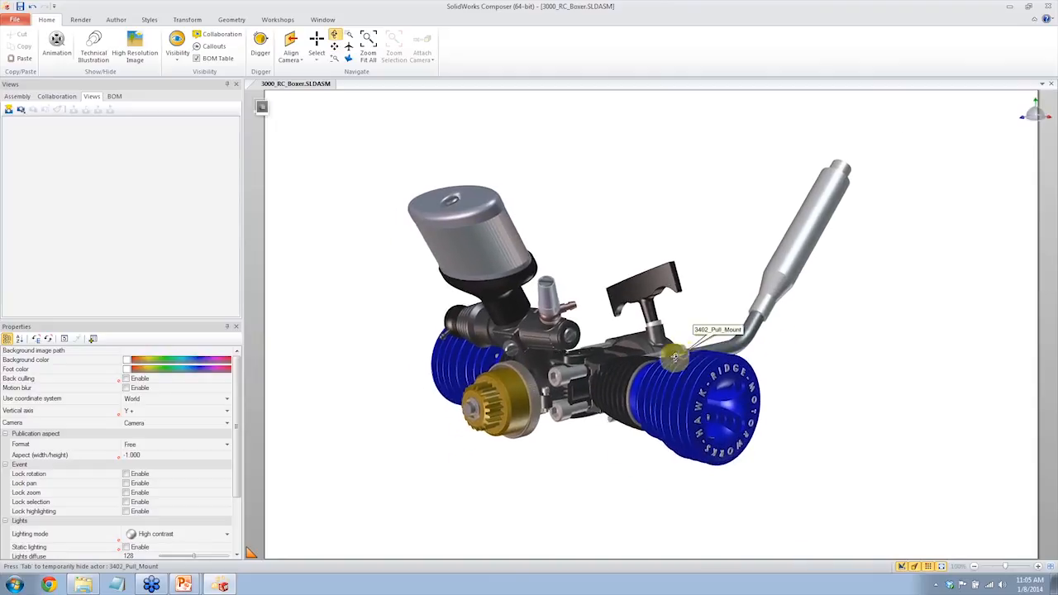
right_click_drag(675, 356, 672, 367)
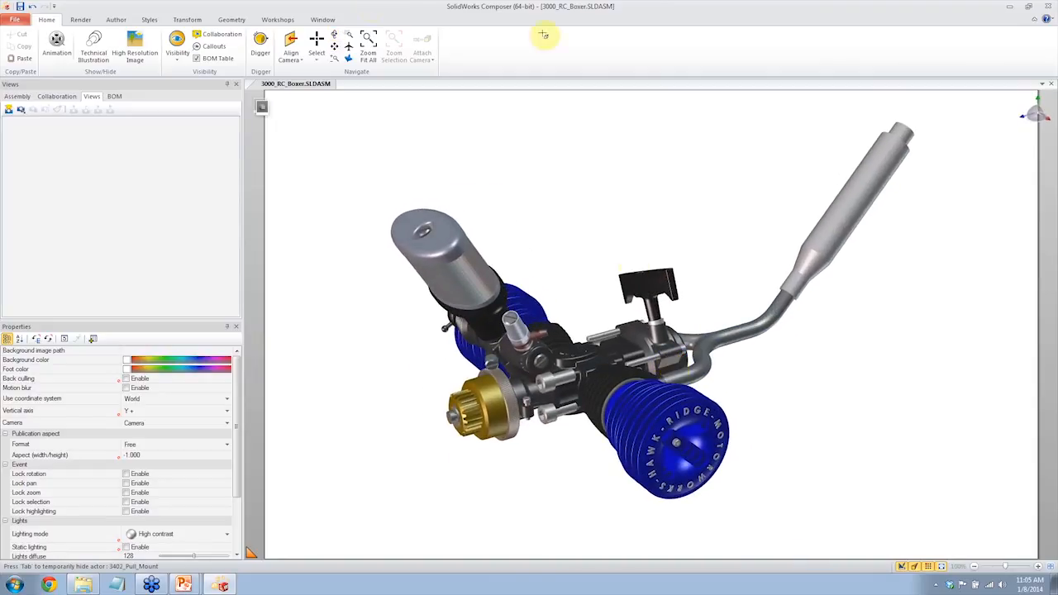
Step: Set the render mode to Smooth with Outline and save the current display as a new view
left_click(80, 19)
left_click(16, 50)
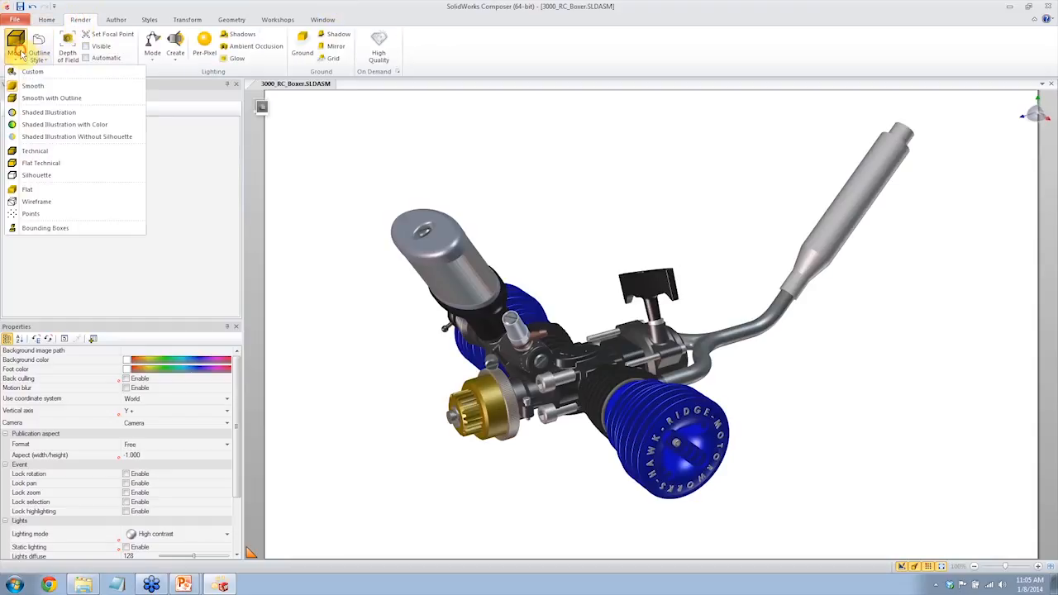
left_click(72, 99)
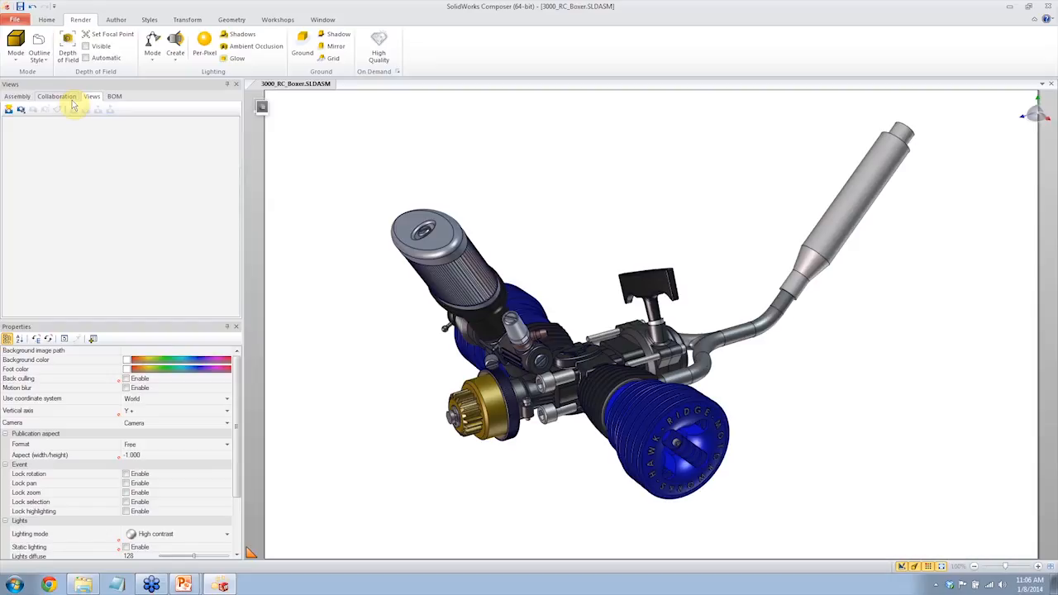
left_click(9, 109)
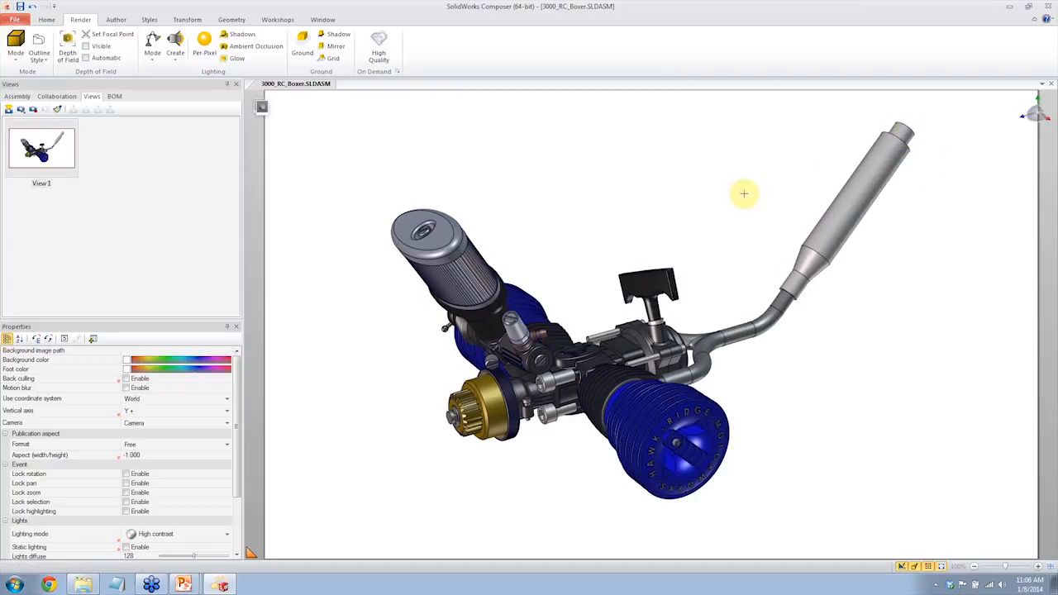
Step: Examine the properties of the blue cylinder head, the exhaust muffler and the air filter, keeping the Smooth with Outline mode
left_click(670, 417)
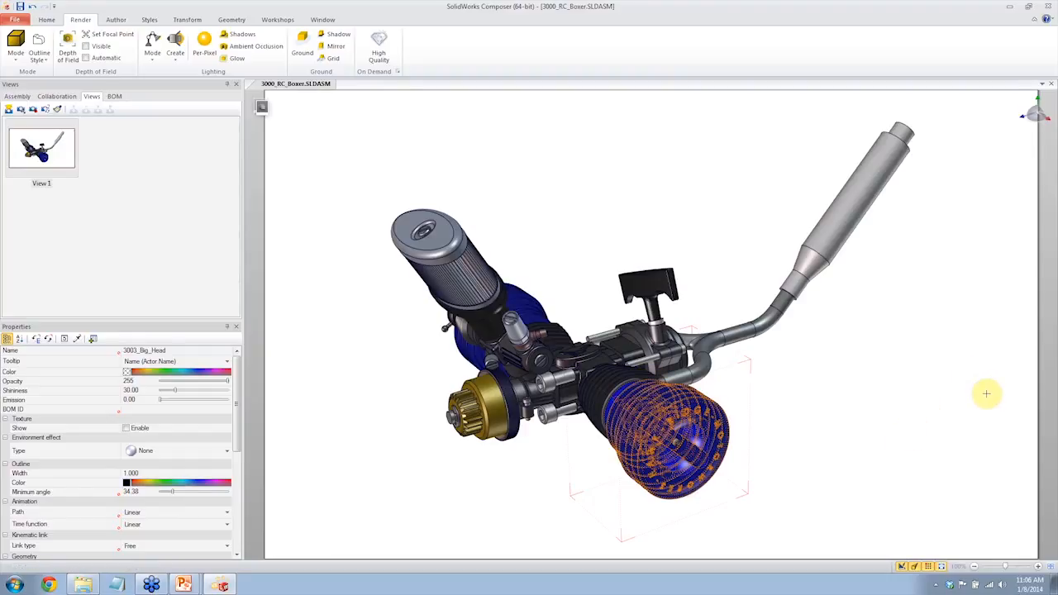
left_click(864, 208)
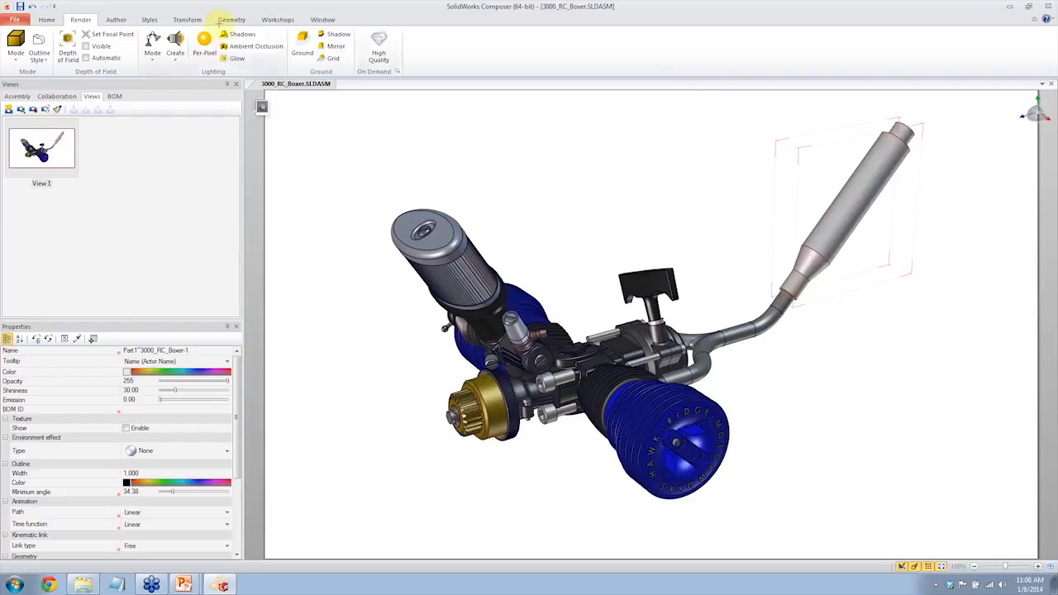
left_click(16, 49)
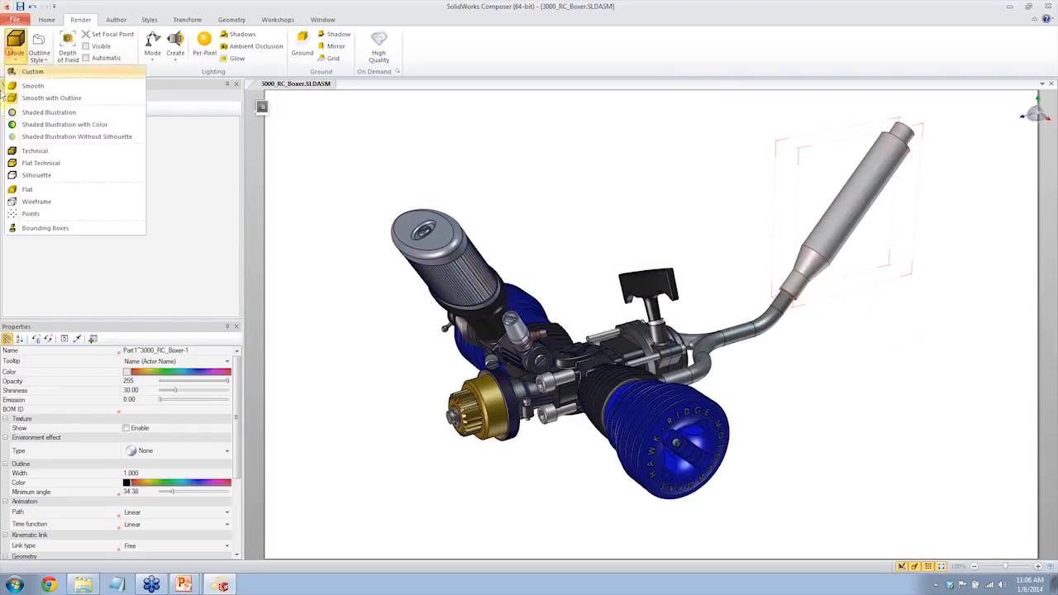
left_click(74, 99)
left_click(444, 240)
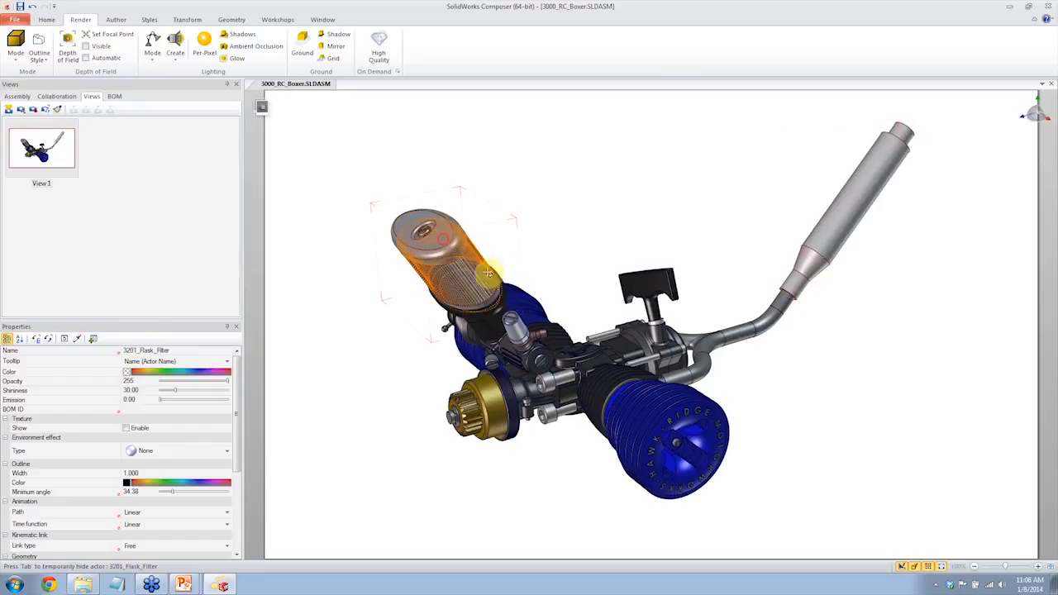
left_click(669, 422)
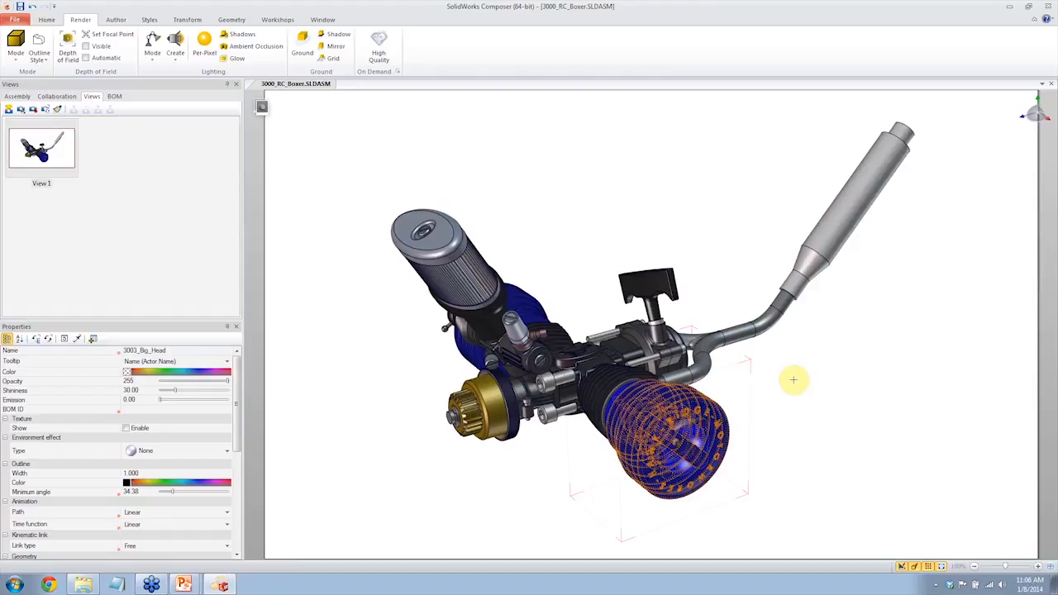
left_click(48, 159)
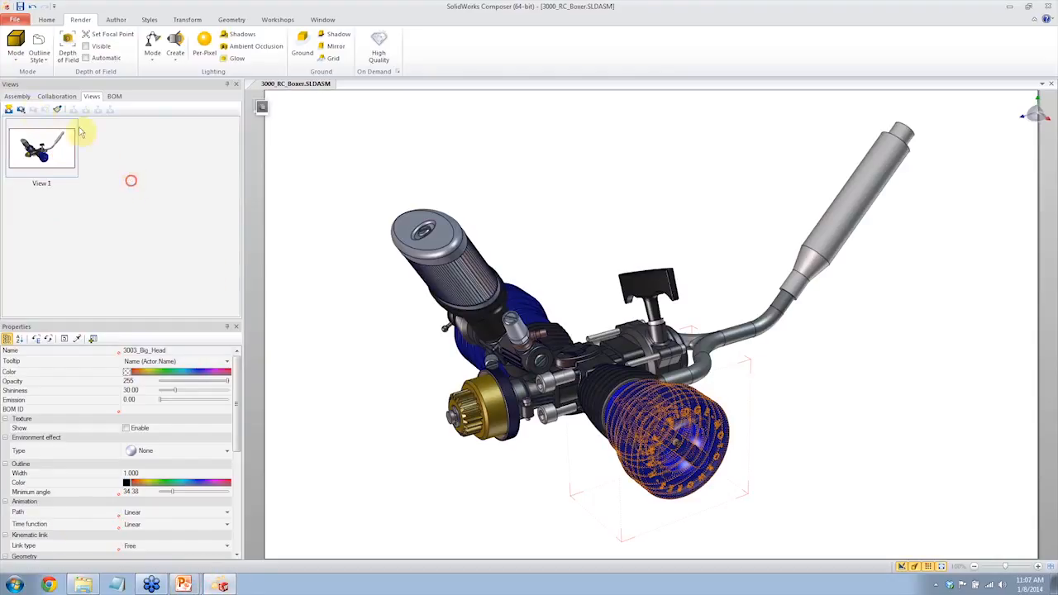
Step: Collapse the 3000_RC_Boxer node in the assembly tree and select the whole engine in assembly selection mode
left_click(16, 96)
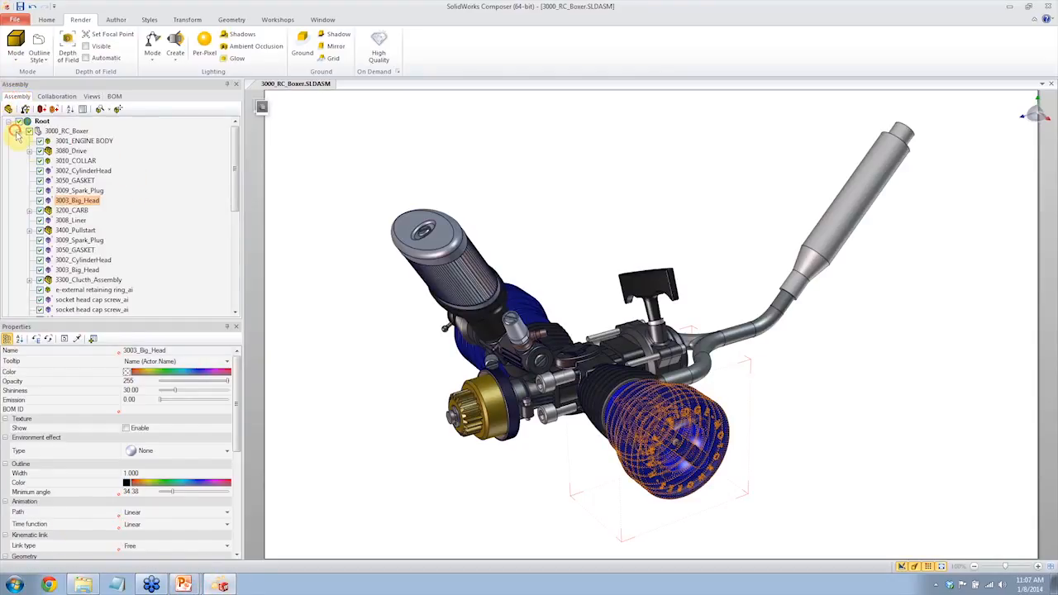
left_click(18, 131)
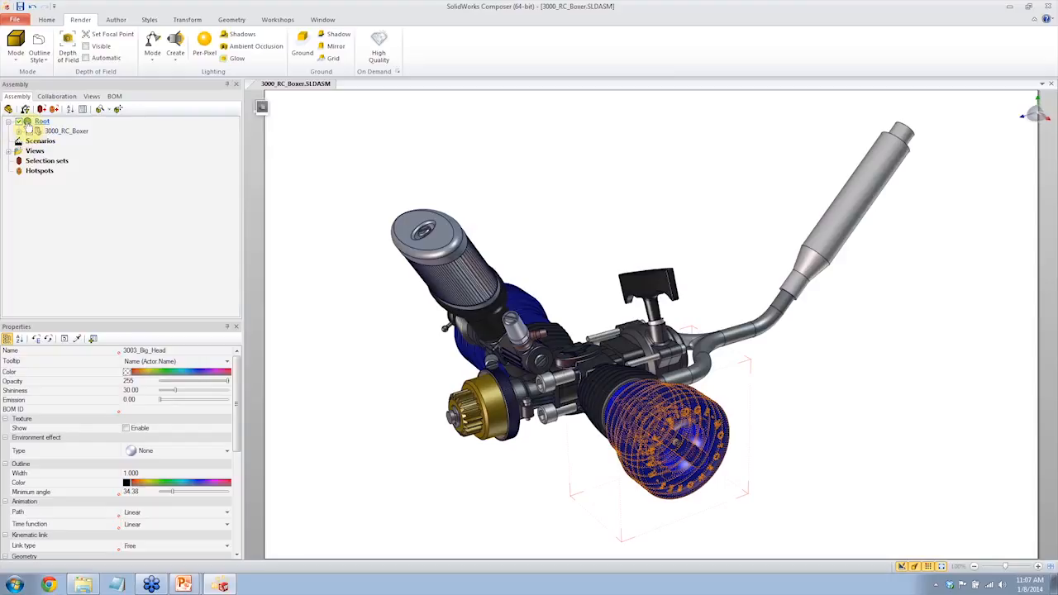
left_click(64, 132)
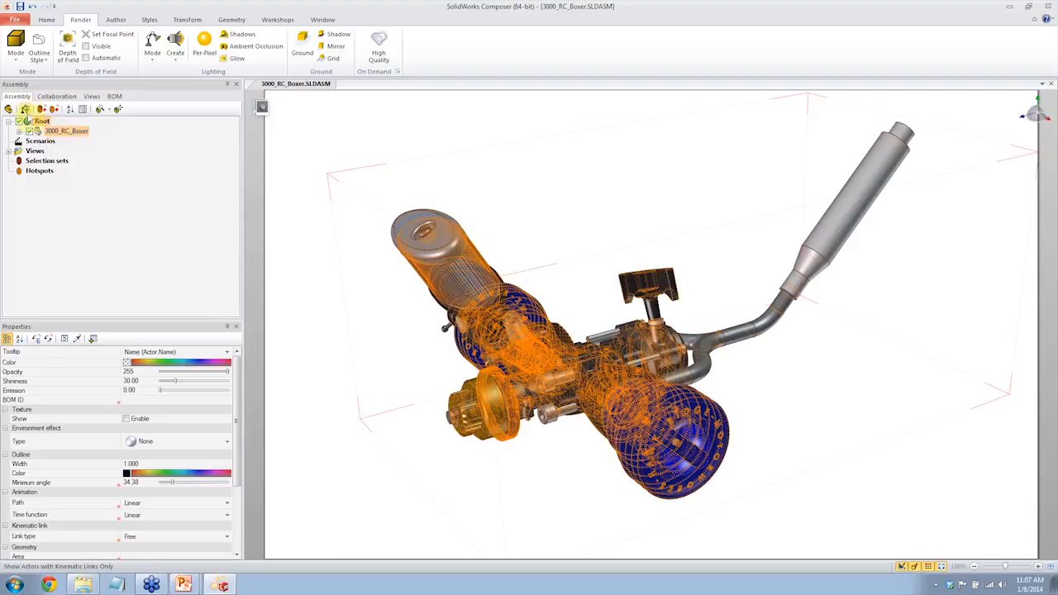
left_click(634, 128)
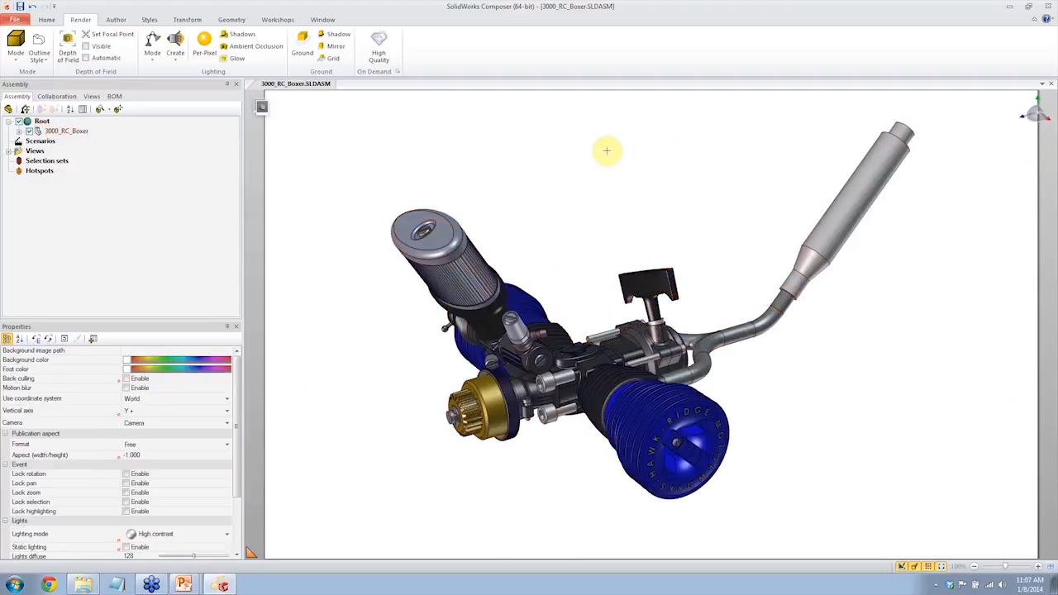
left_click(8, 110)
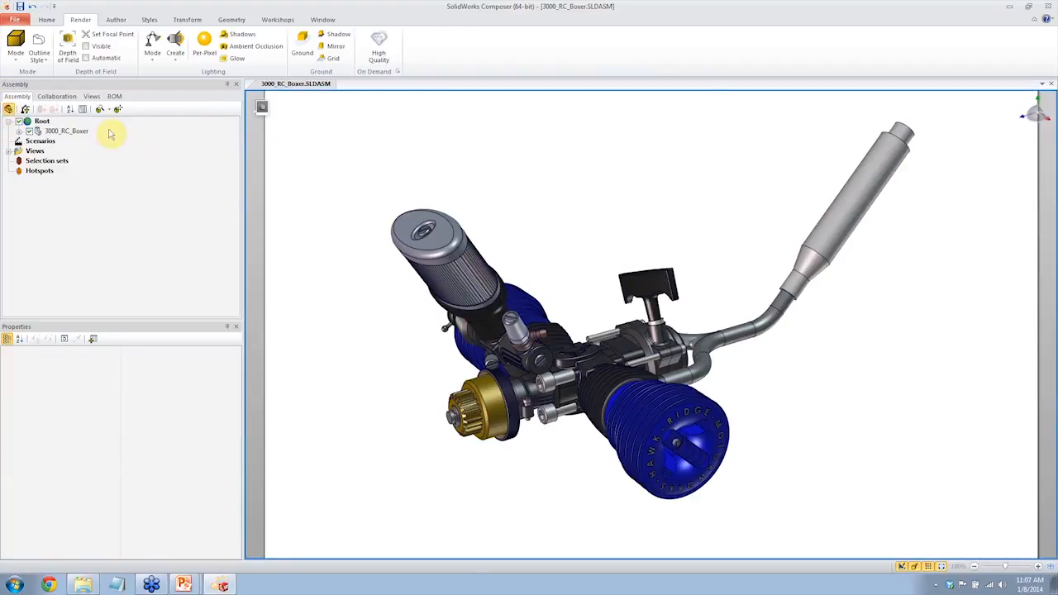
left_click(83, 134)
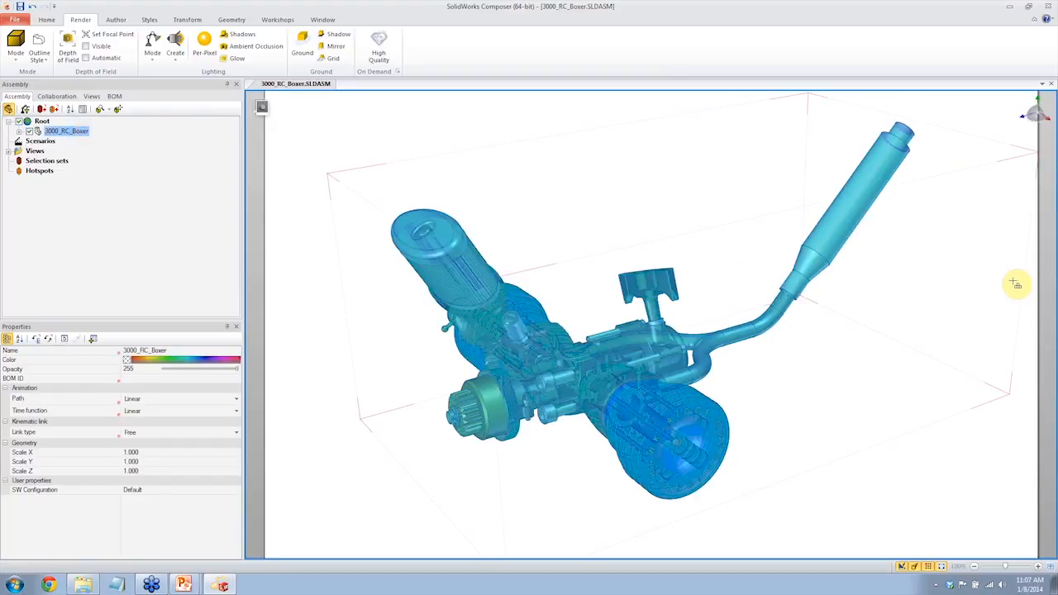
left_click(19, 22)
mouse_move(82, 86)
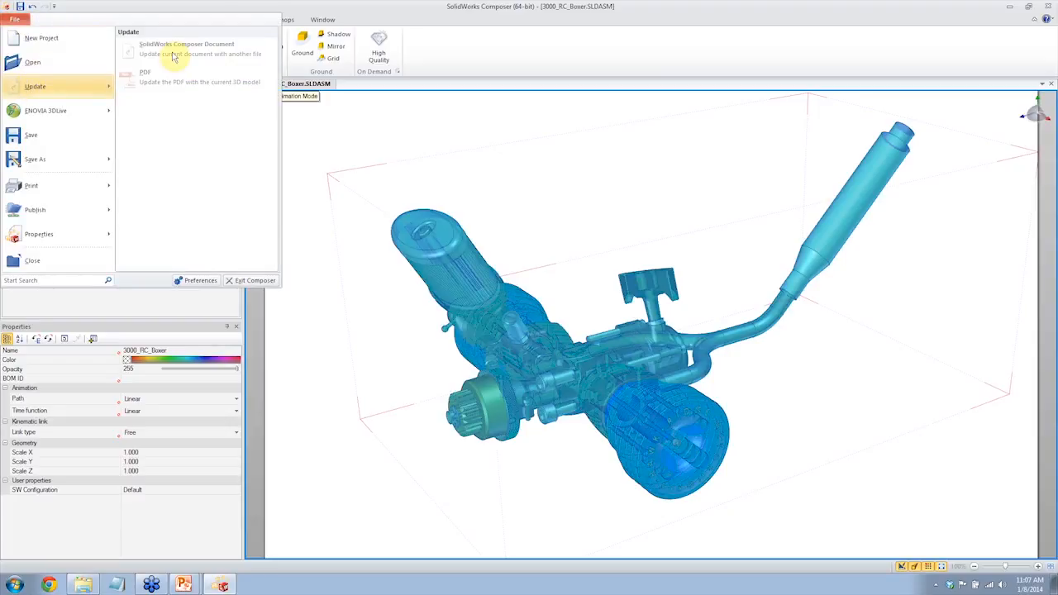
left_click(584, 111)
Step: Save the document to the Desktop as 3000_RC_Boxer.smg in SolidWorks Composer format
left_click(11, 23)
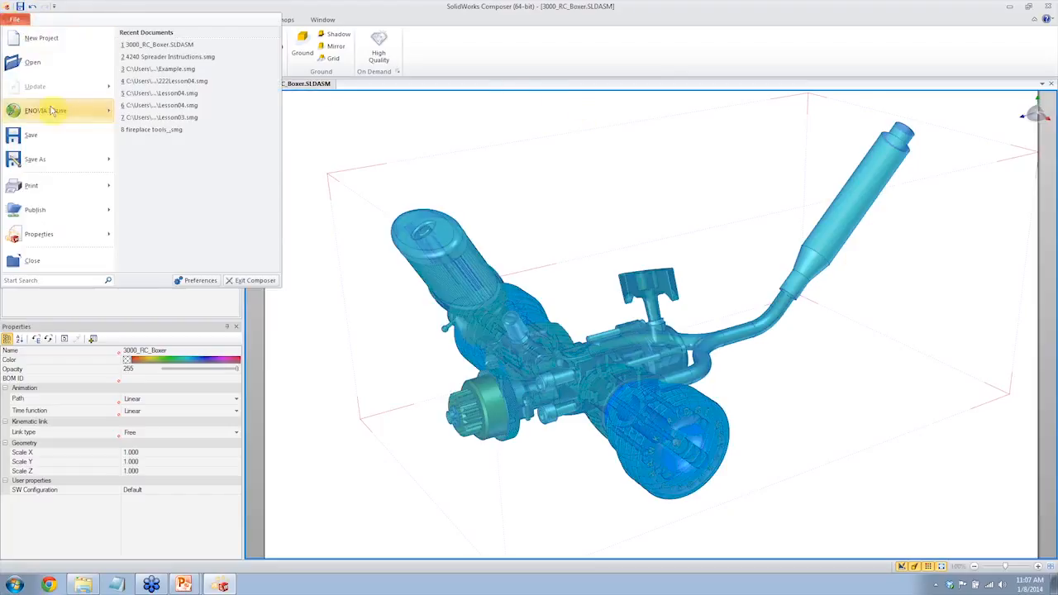
left_click(64, 158)
left_click(362, 179)
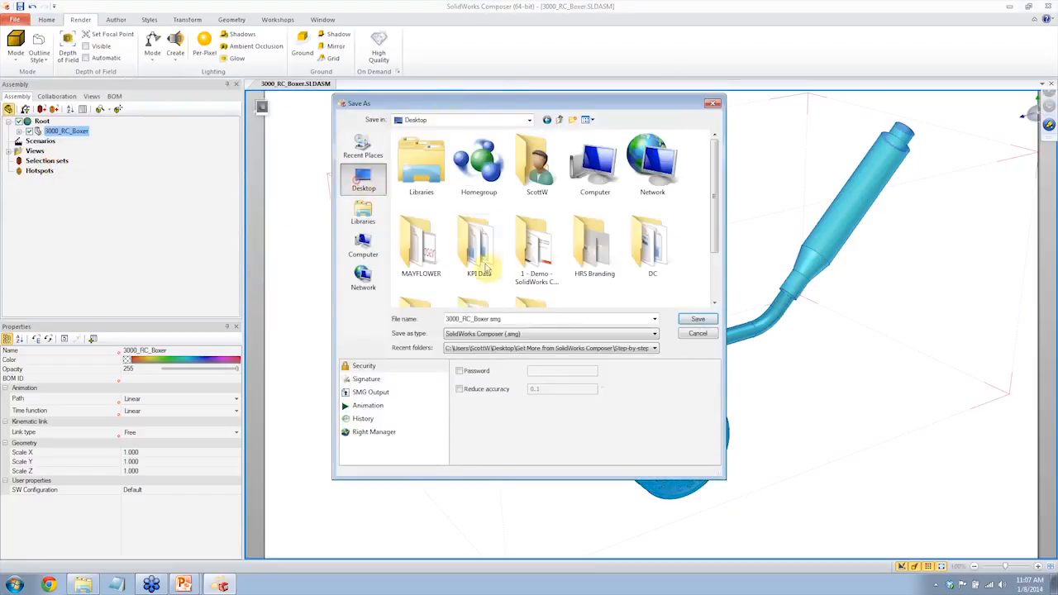
left_click(699, 319)
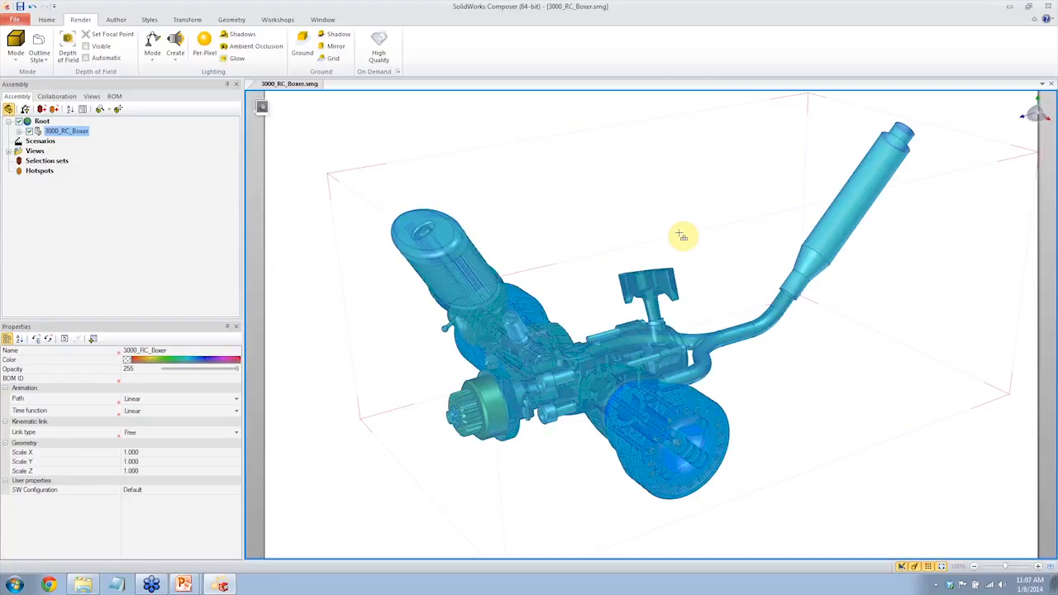
Step: Clear the selection and merge 3008_Liner.SLDPRT from the 1-Original-Engine-SolidWorks folder into the current document
left_click(402, 129)
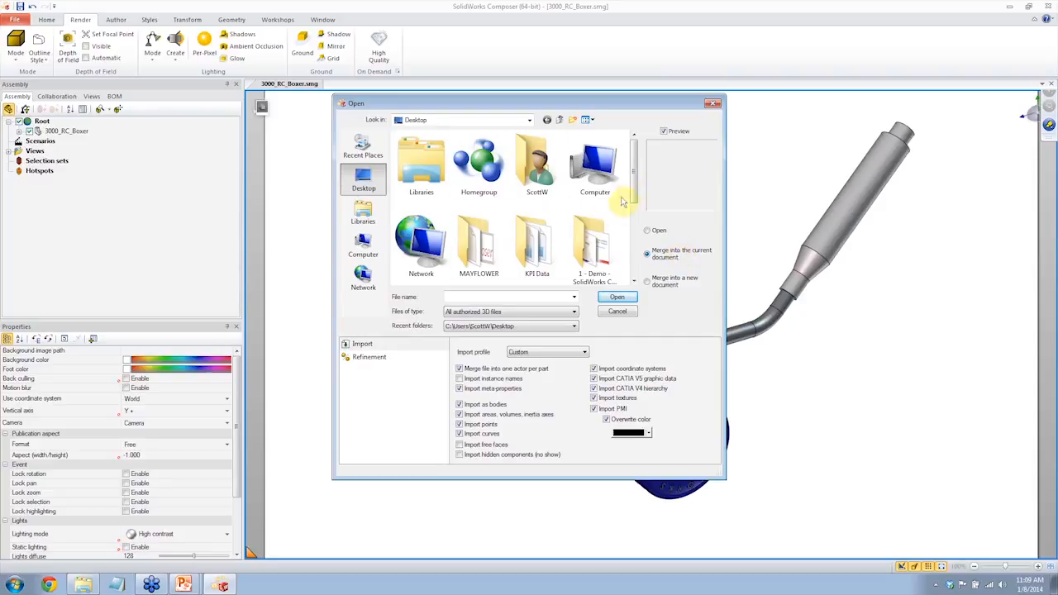
left_click_drag(633, 175, 623, 252)
double_click(418, 243)
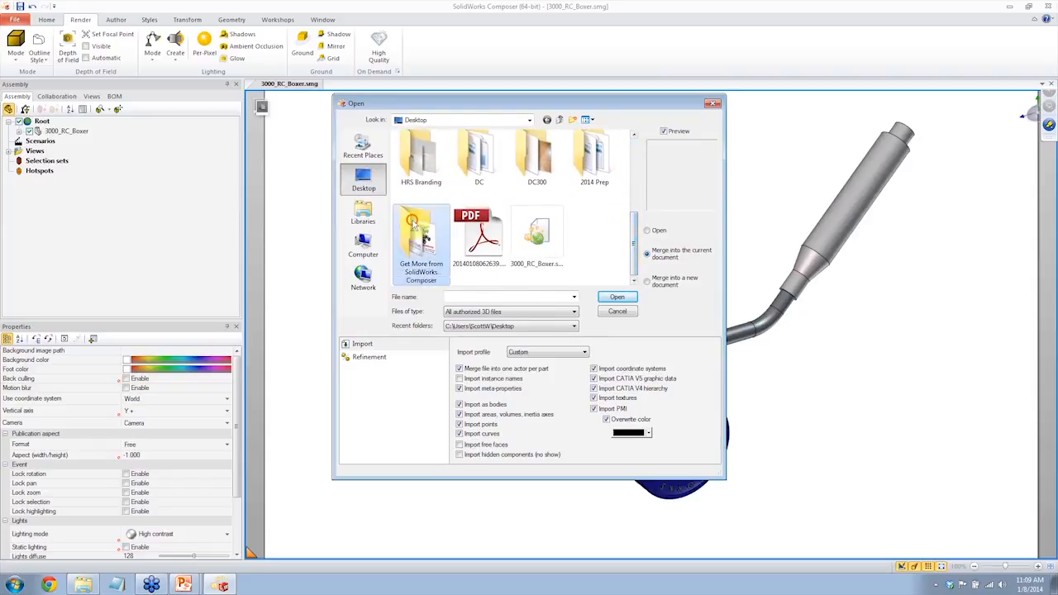
left_click(435, 151)
double_click(454, 151)
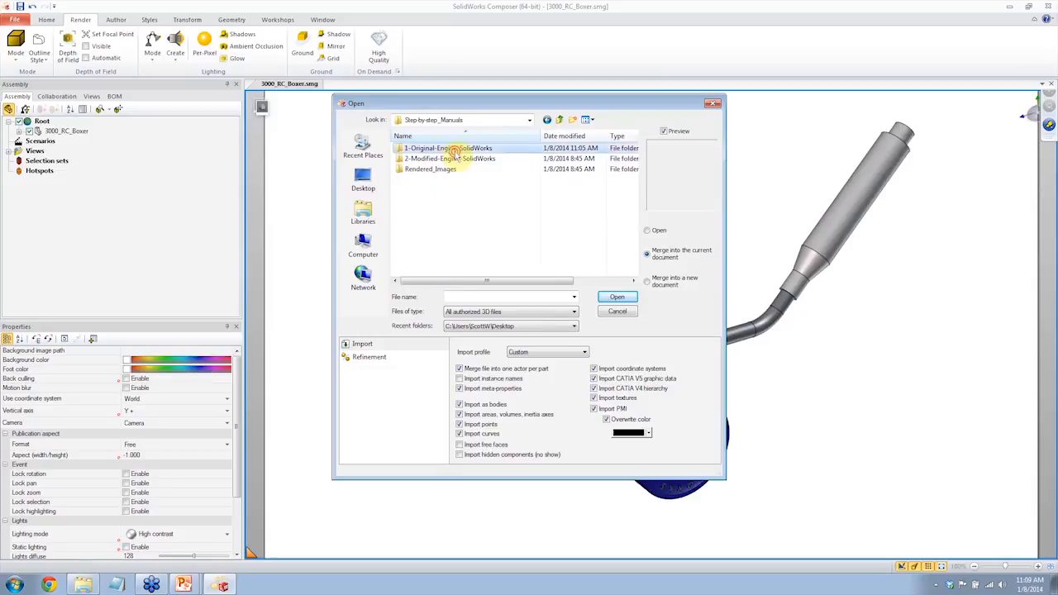
left_click(437, 190)
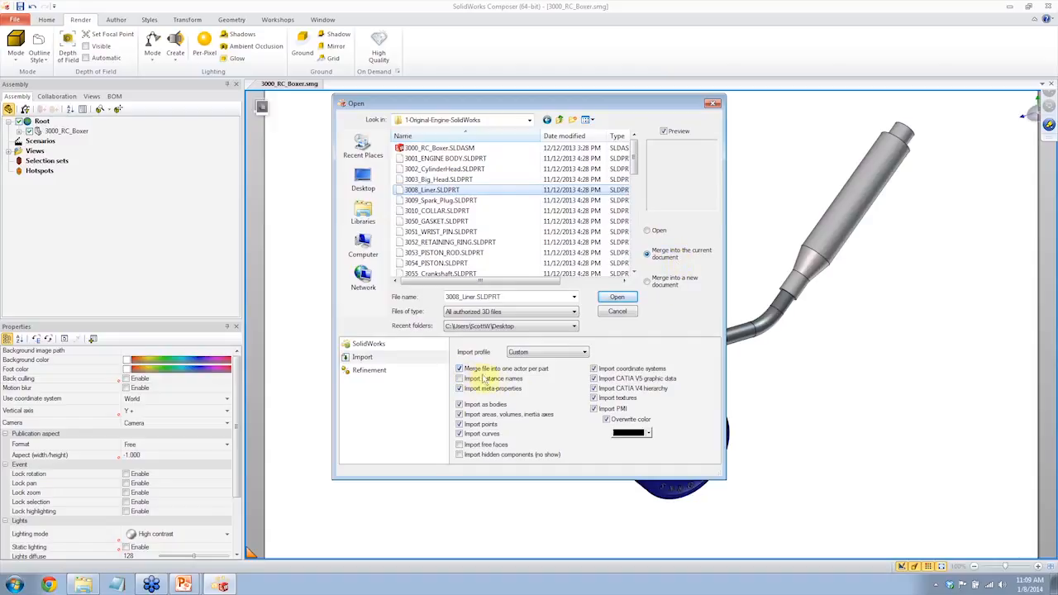
left_click(627, 296)
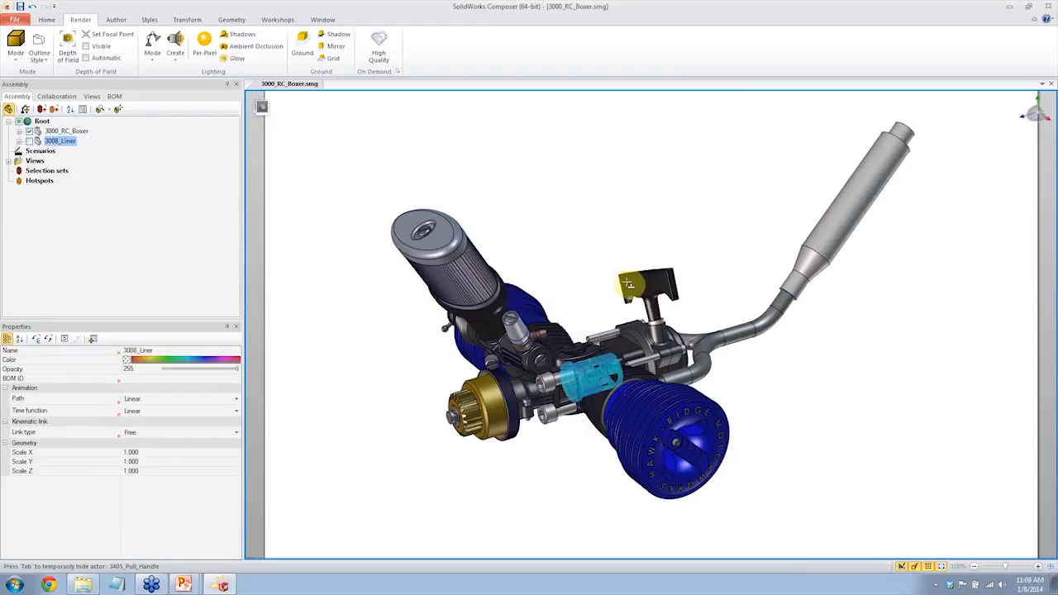
Step: Show the merged 3008_Liner, translate it straight up until it is clear of the engine, and clear the selection
left_click(41, 120)
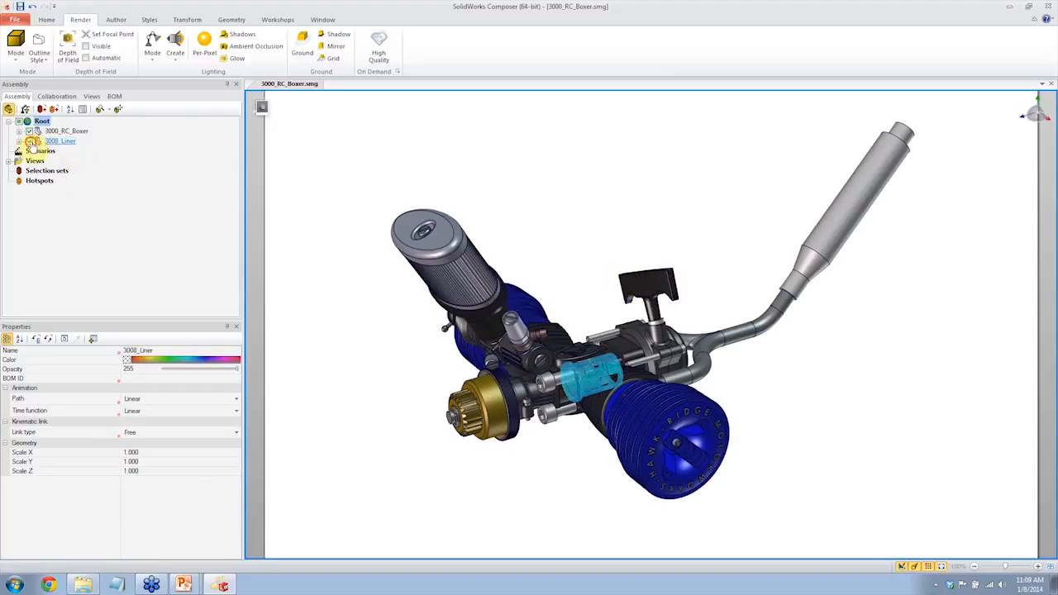
left_click(187, 19)
left_click(234, 45)
left_click_drag(616, 318, 593, 147)
left_click(716, 183)
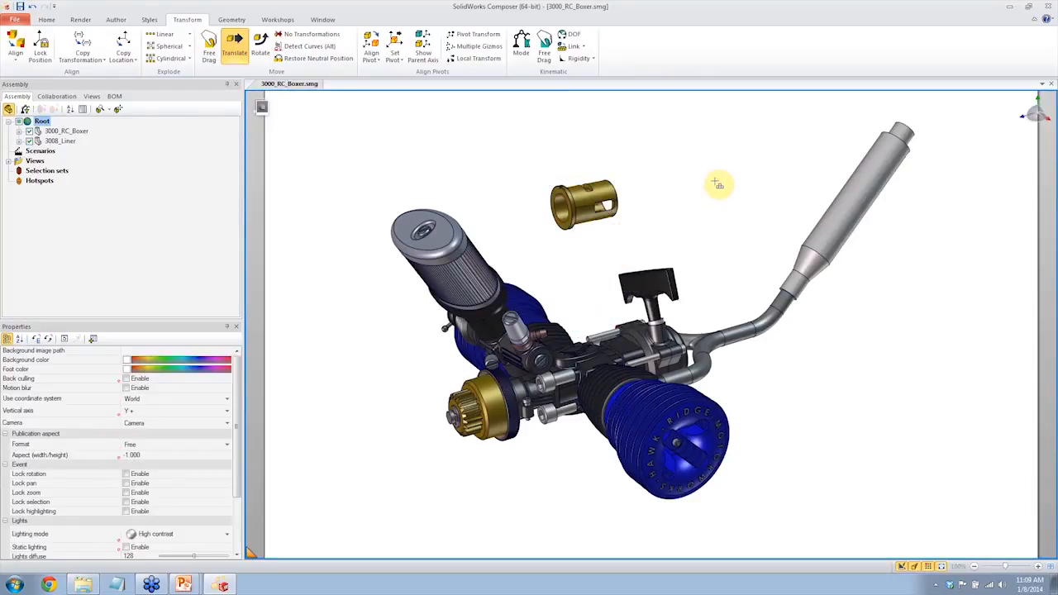
Step: Select 3000_RC_Boxer and 3008_Liner in turn to compare the two top-level nodes, expanding the liner's node to examine its contents
left_click(65, 132)
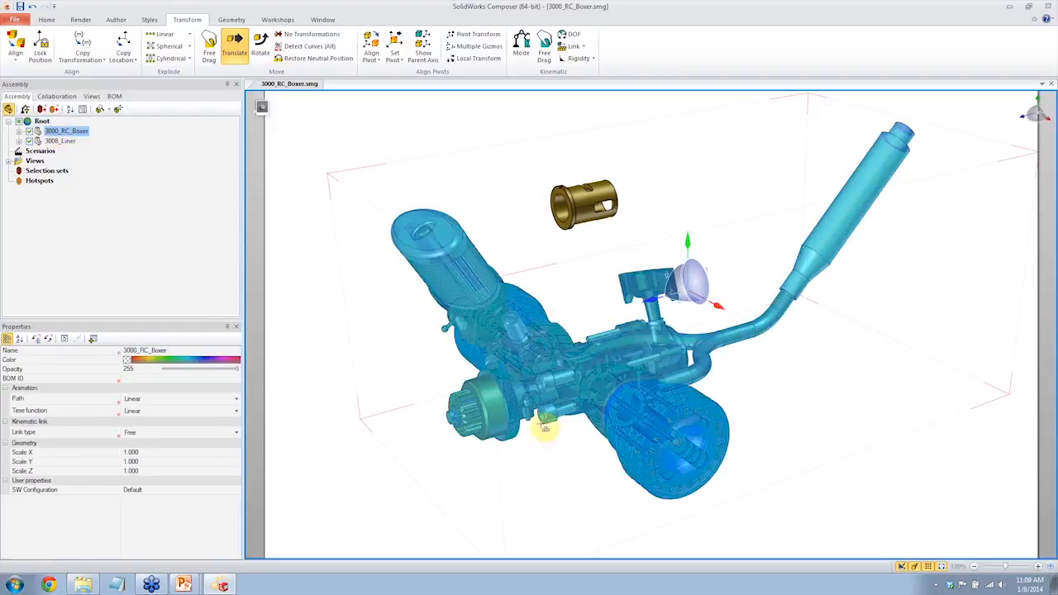
left_click(60, 142)
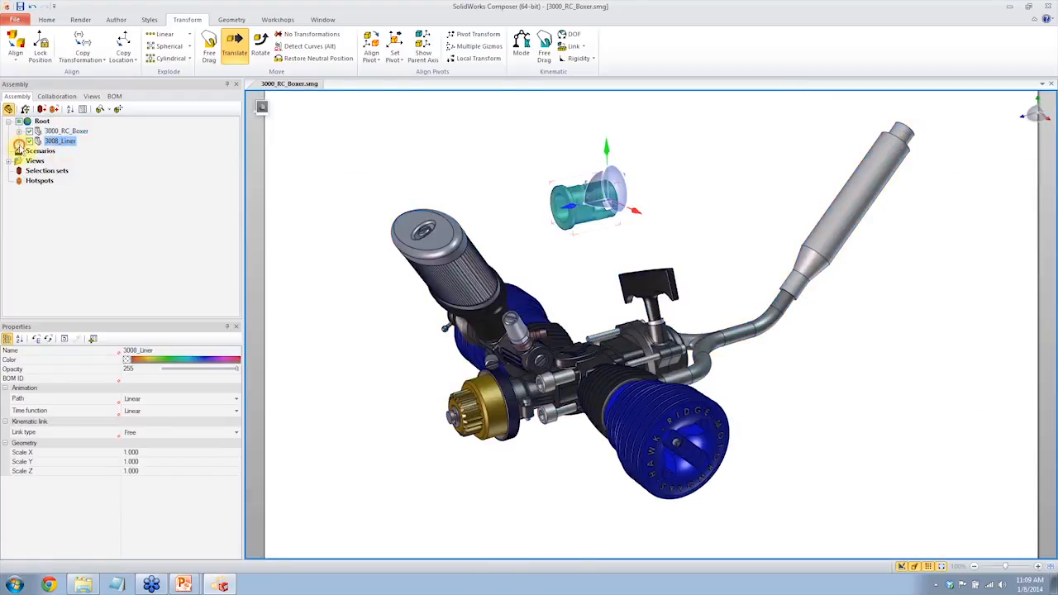
left_click(19, 141)
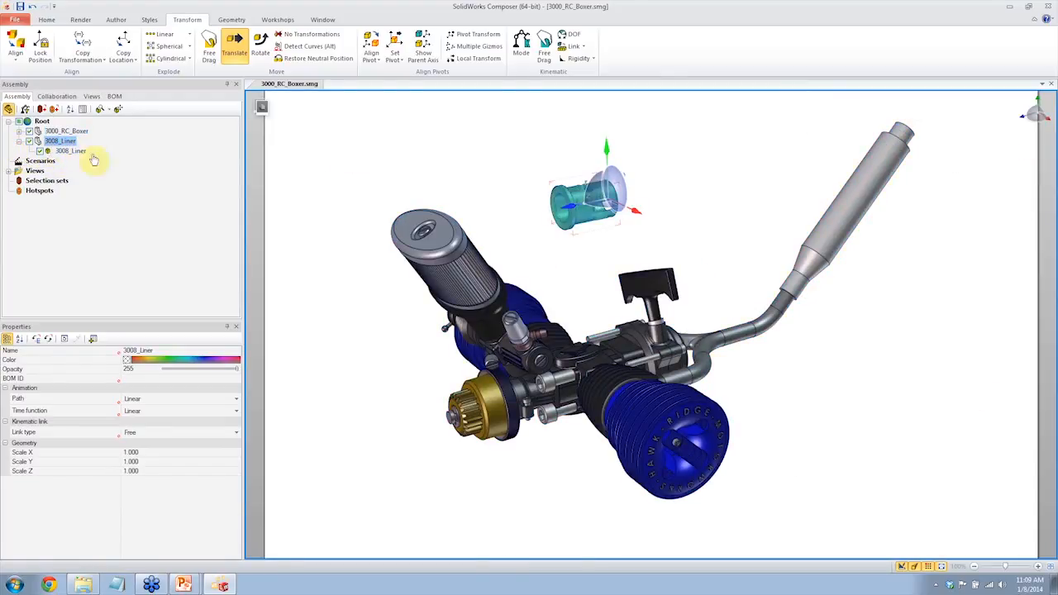
left_click(723, 190)
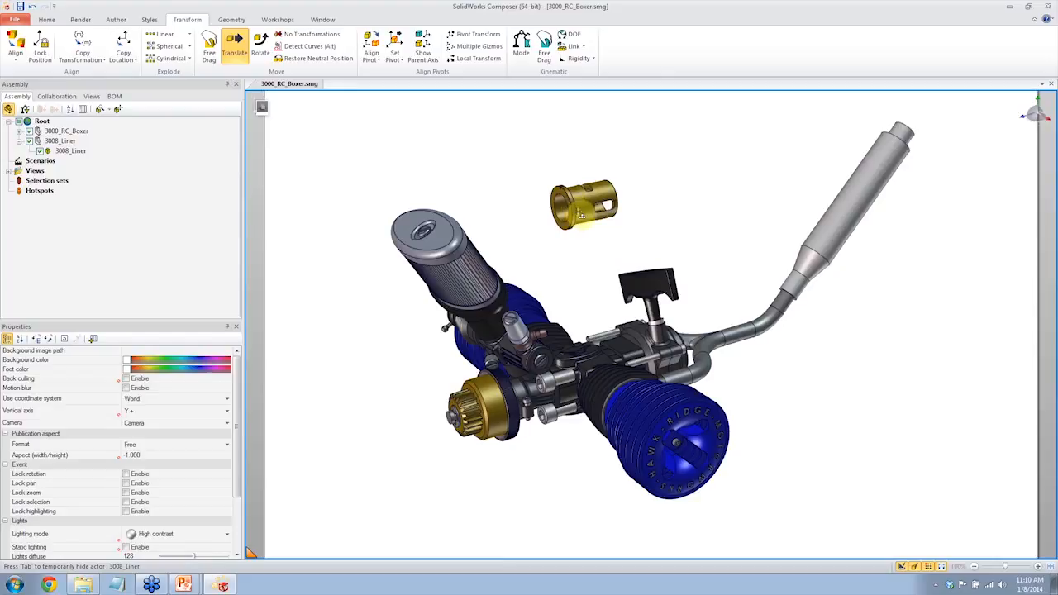
Step: Turn off assembly selection mode with 3008_Liner selected, clear the selection, and switch to PowerPoint
left_click(66, 142)
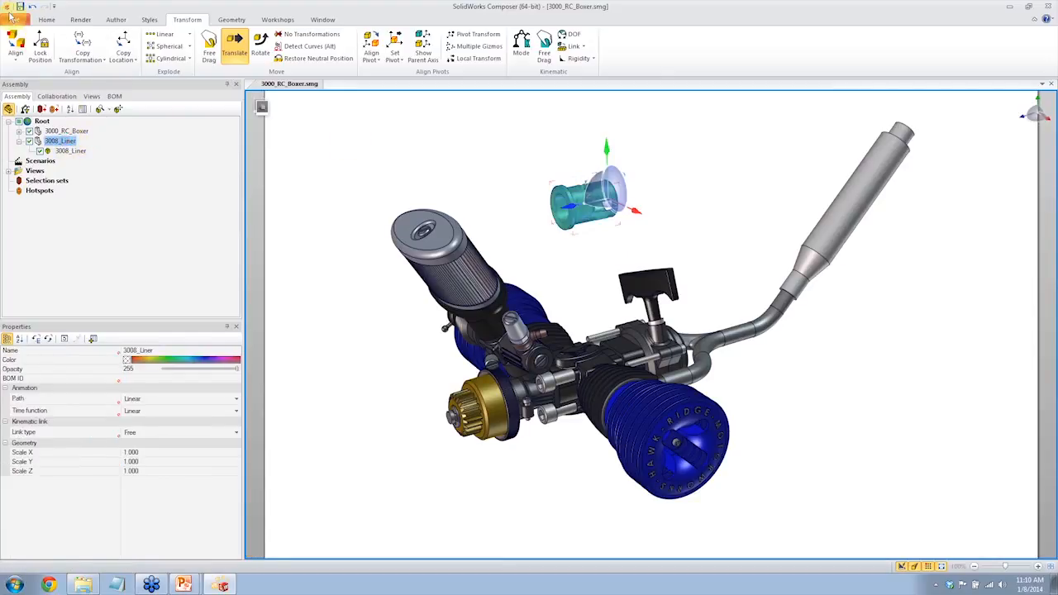
left_click(14, 19)
left_click(523, 6)
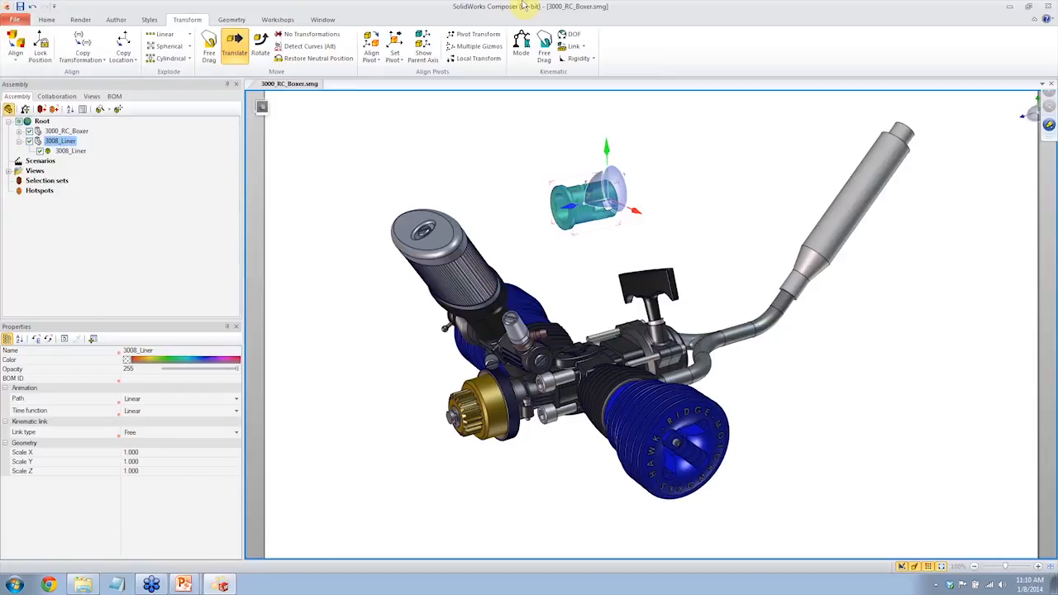
left_click(19, 141)
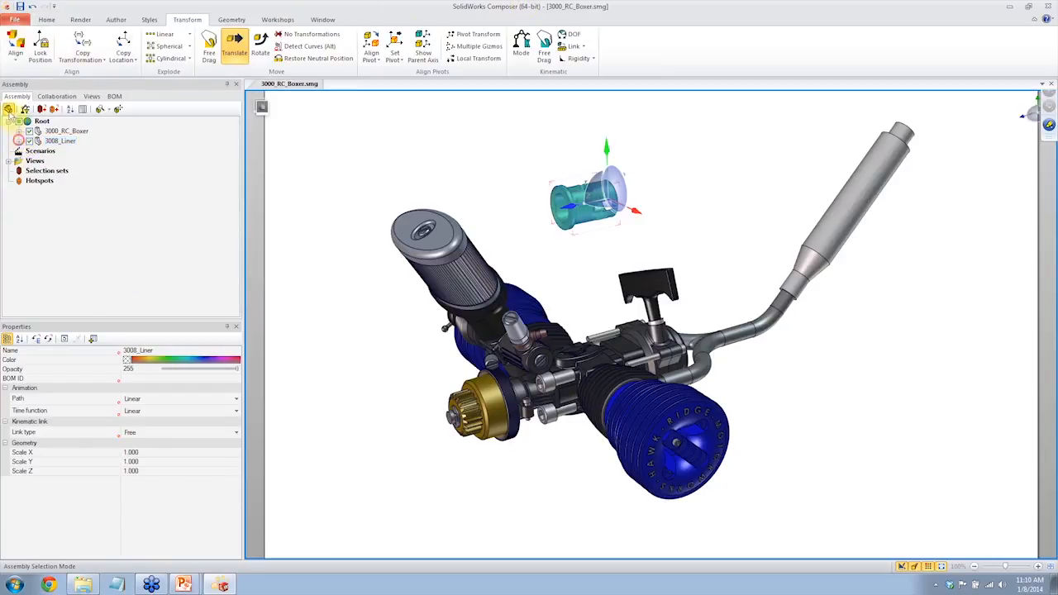
left_click(9, 109)
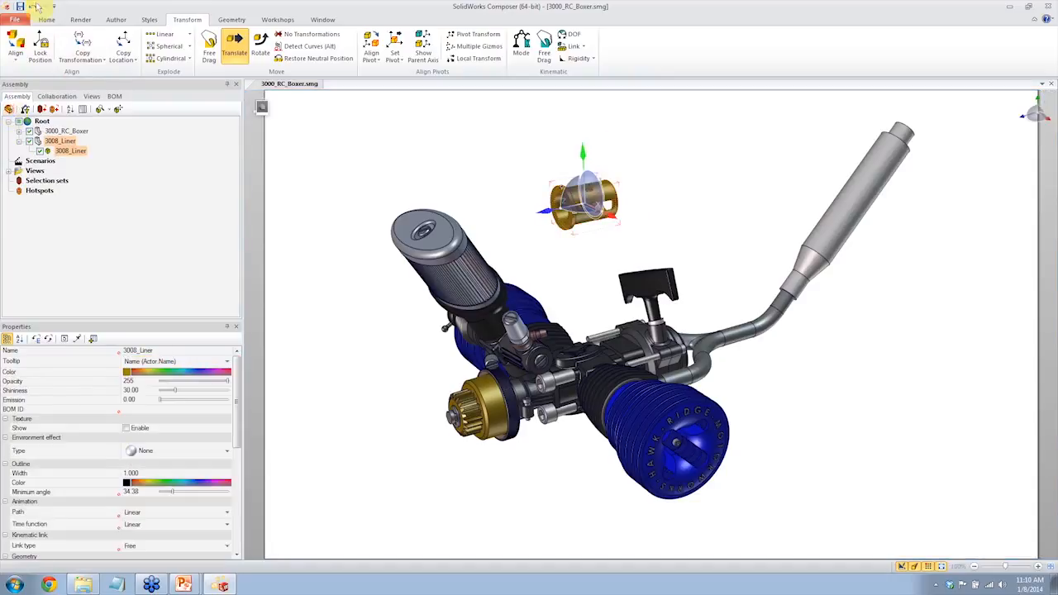
left_click(442, 169)
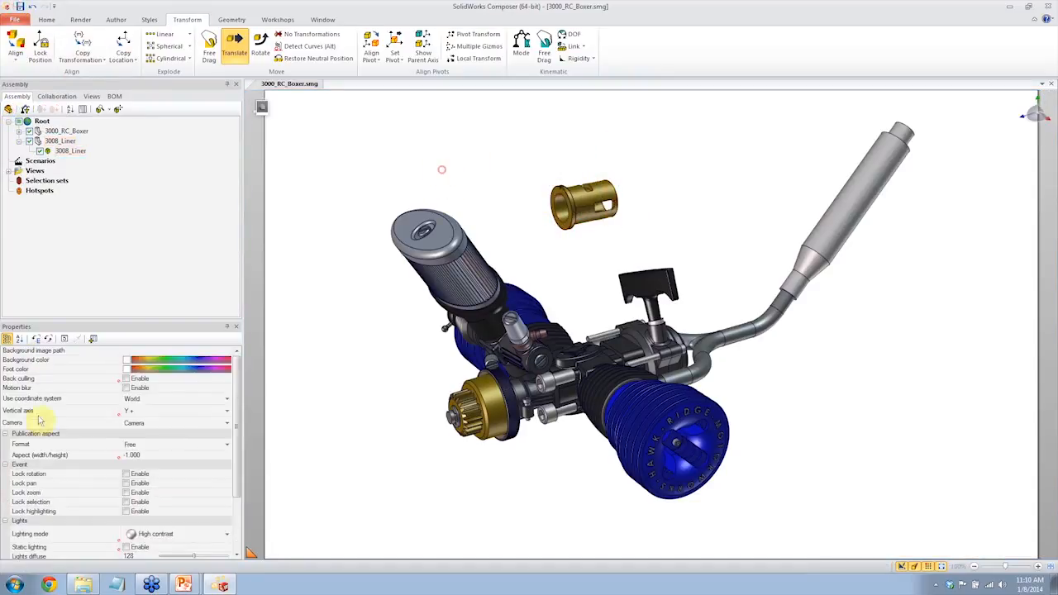
left_click(185, 585)
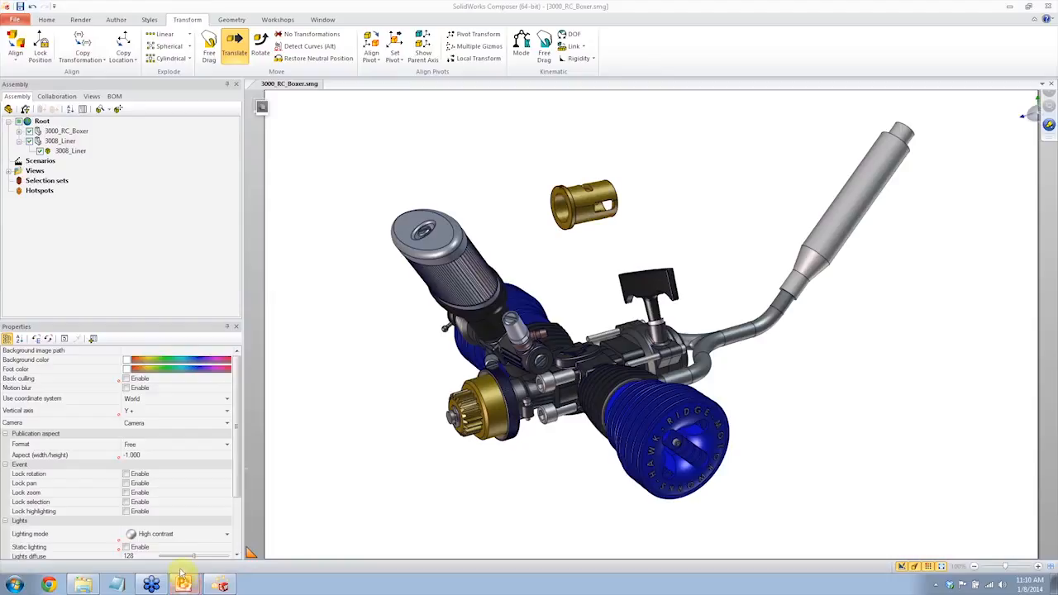
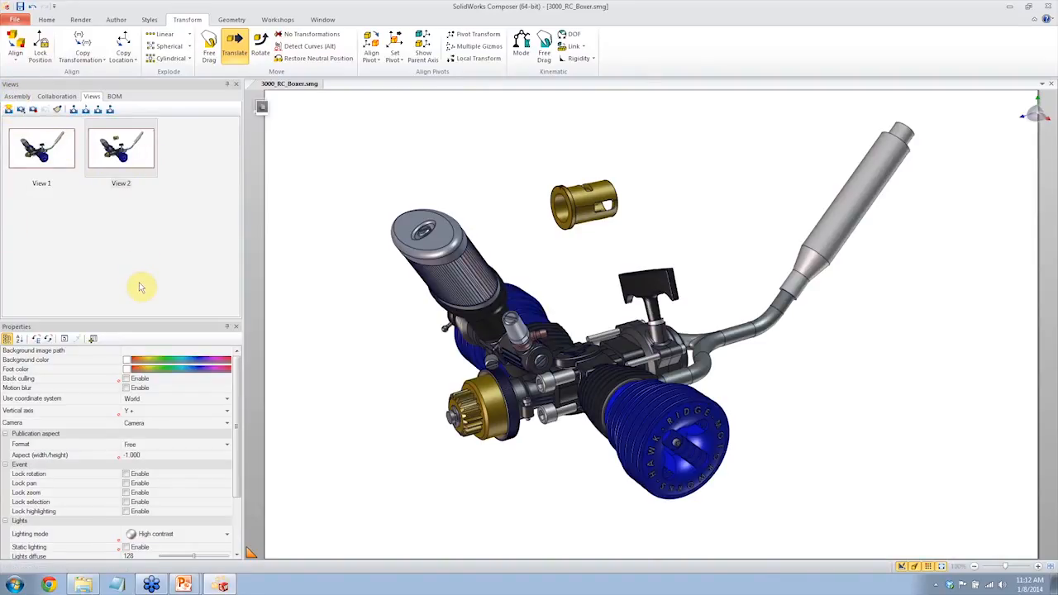
Step: Hide the 3008_Liner above the engine, check its visibility in the assembly tree, and return to the saved views
left_click(613, 216)
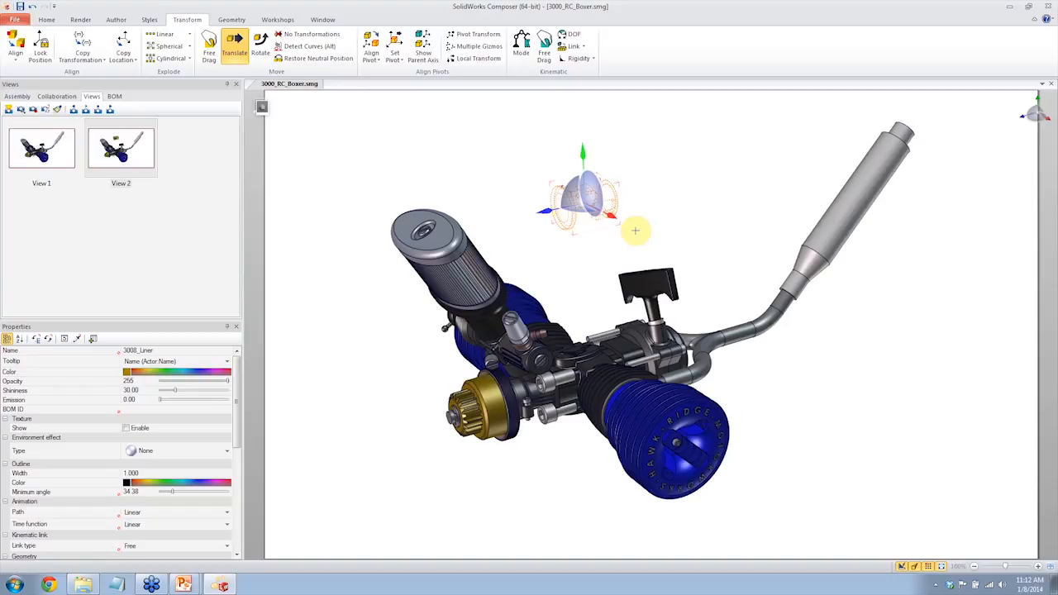
left_click(757, 226)
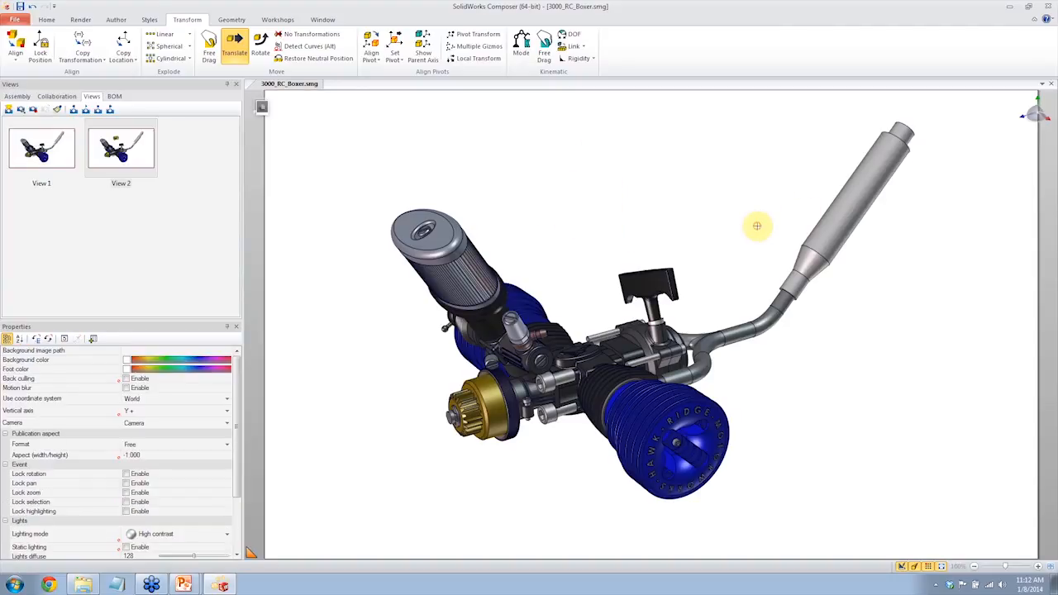
left_click(17, 95)
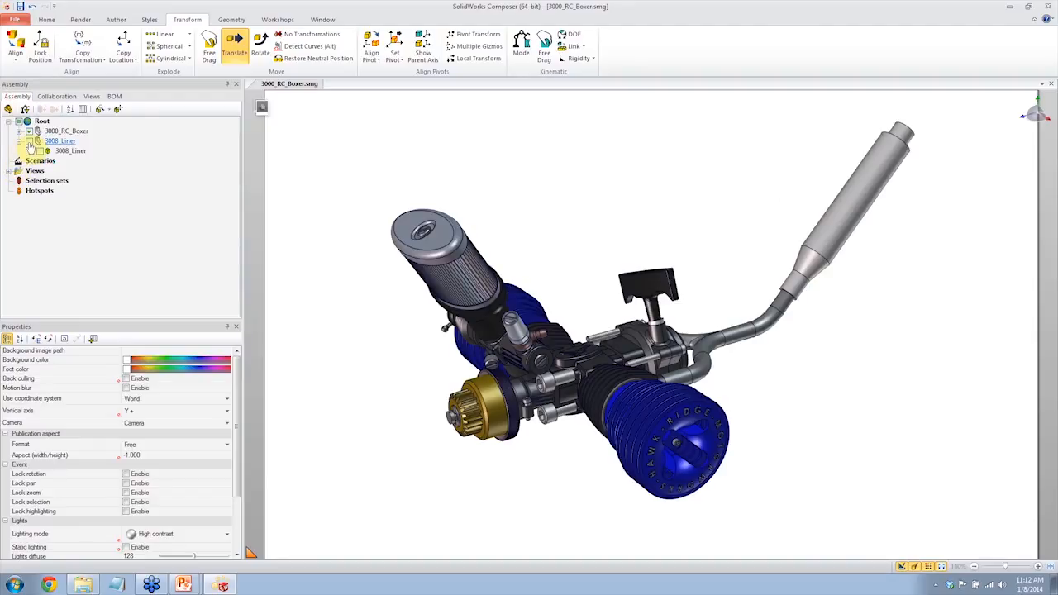
left_click(91, 96)
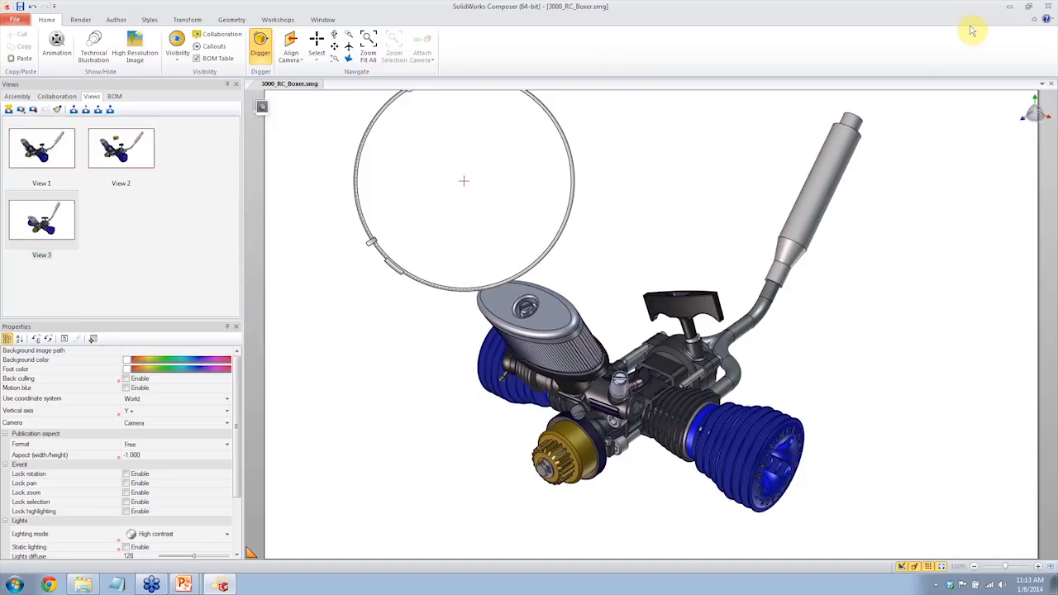
Step: Close and reopen the Digger at several empty spots around the engine, ending above and beside the air filter
left_click(664, 197)
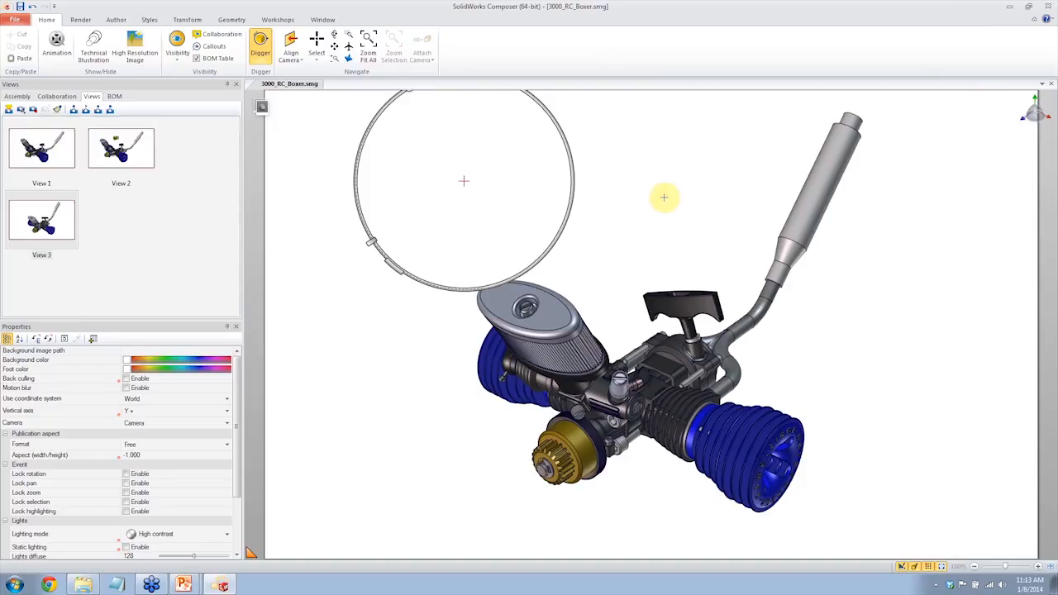
key("space")
key("space")
left_click(344, 203)
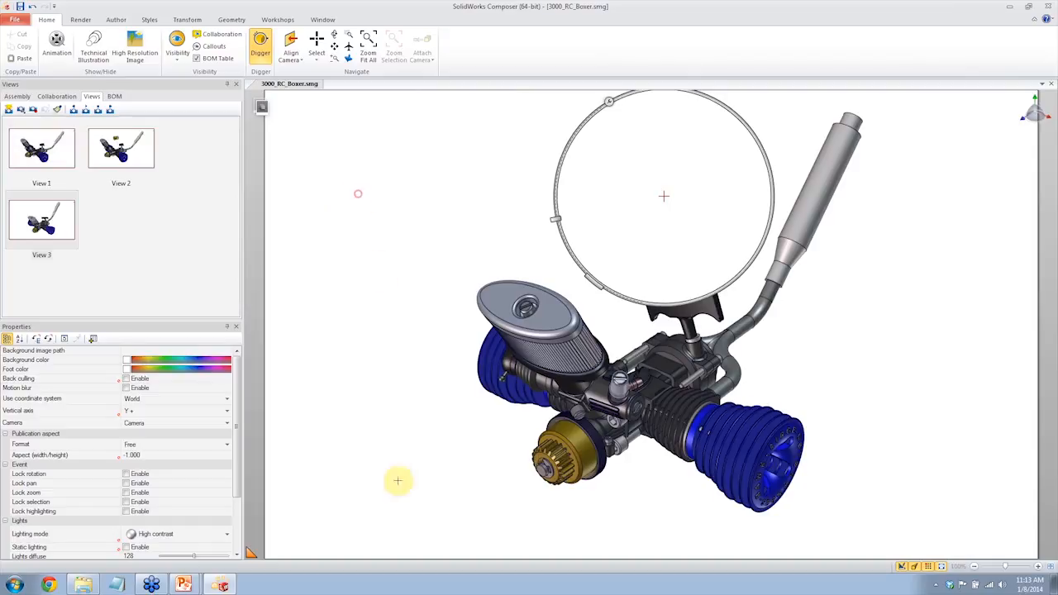
key("space")
key("space")
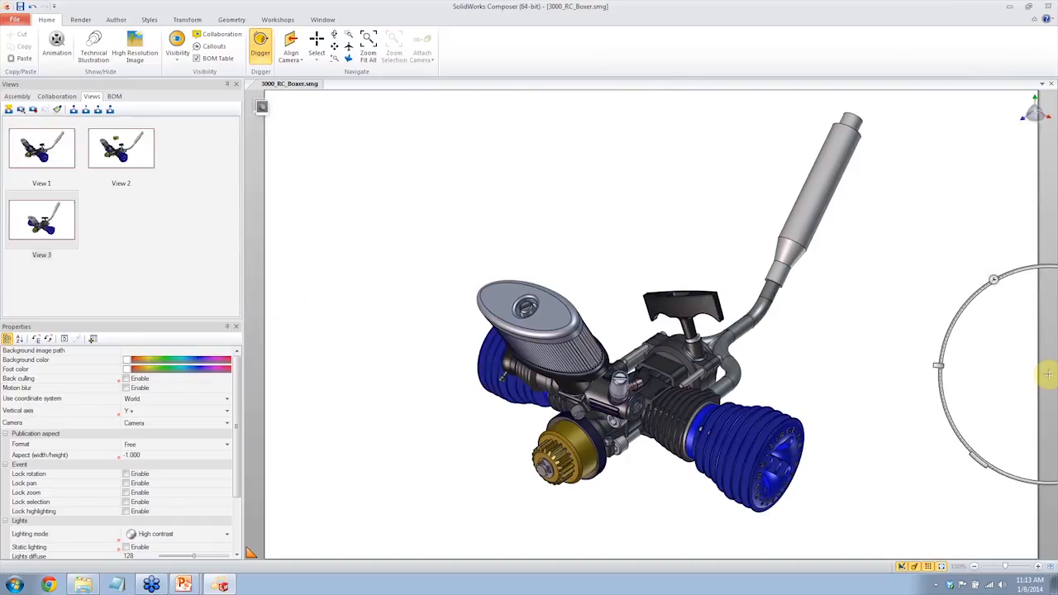
key("space")
key("space")
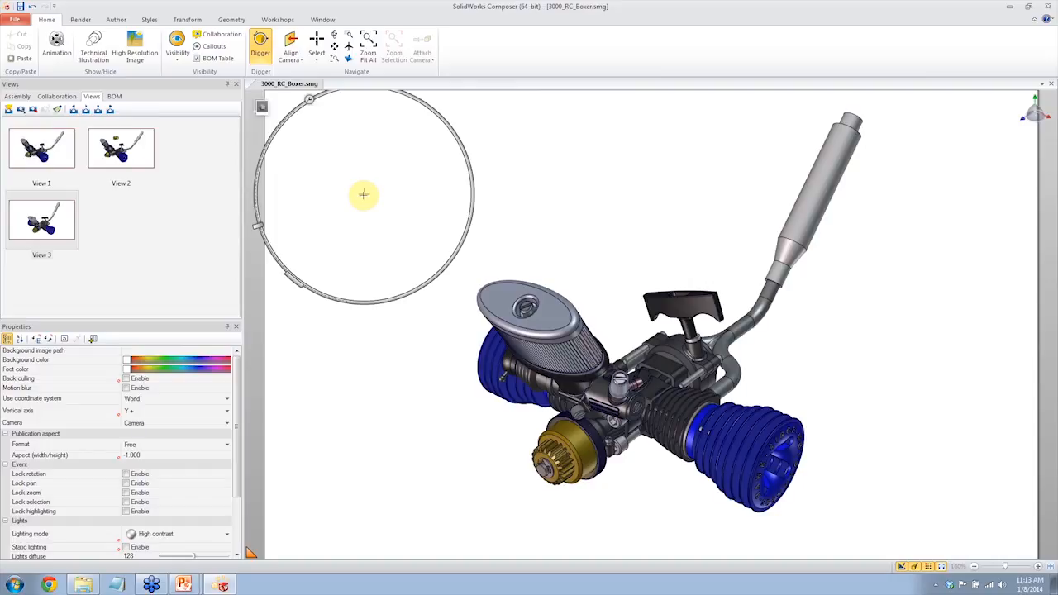
Step: Move the Digger ring near the air filter, make it slightly smaller, and show its tools
left_click_drag(445, 122, 491, 142)
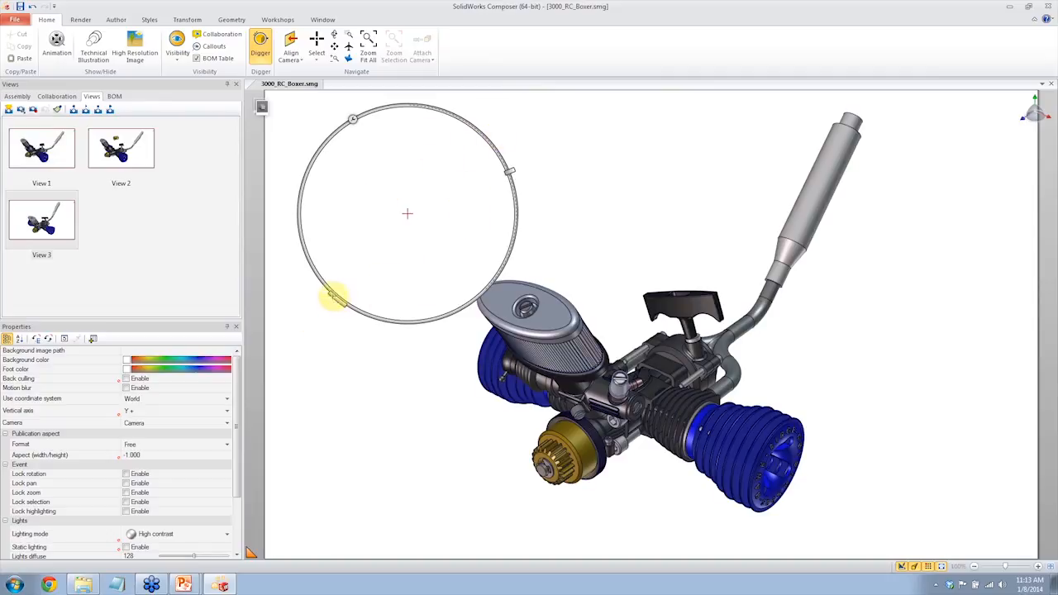
mouse_move(338, 299)
left_mouse_down()
mouse_move(378, 236)
mouse_move(333, 315)
mouse_move(342, 288)
left_mouse_up()
mouse_move(456, 125)
left_mouse_down()
mouse_move(576, 94)
mouse_move(435, 100)
mouse_move(443, 118)
left_mouse_up()
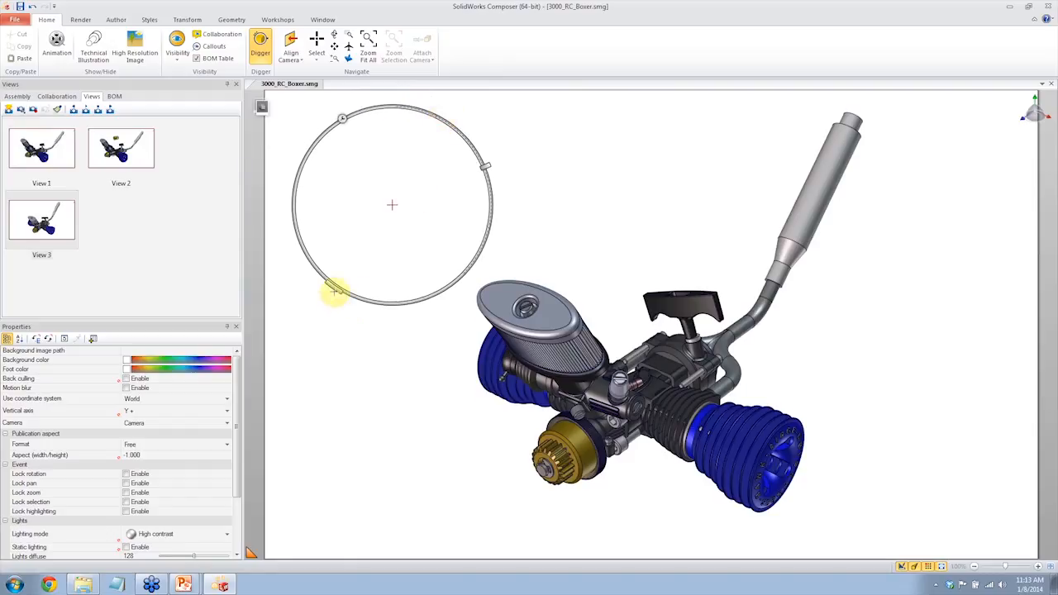
mouse_move(338, 288)
left_mouse_down()
mouse_move(344, 276)
mouse_move(342, 291)
left_mouse_up()
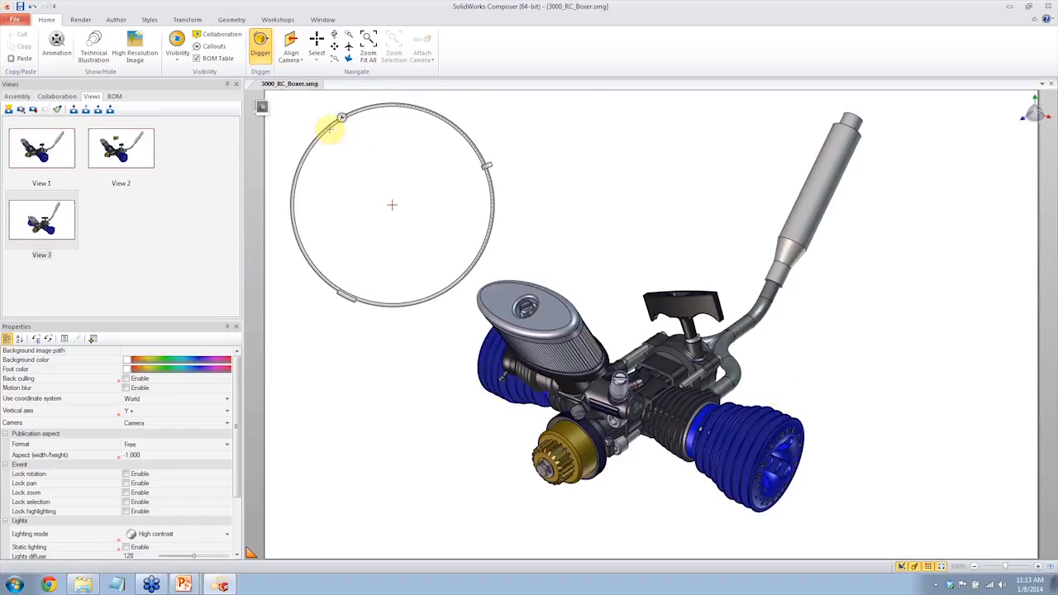
mouse_move(329, 128)
left_mouse_down()
mouse_move(391, 165)
mouse_move(455, 240)
mouse_move(616, 301)
mouse_move(640, 335)
mouse_move(709, 359)
mouse_move(646, 330)
mouse_move(622, 238)
mouse_move(724, 120)
mouse_move(734, 146)
mouse_move(554, 306)
mouse_move(514, 243)
mouse_move(331, 110)
left_mouse_up()
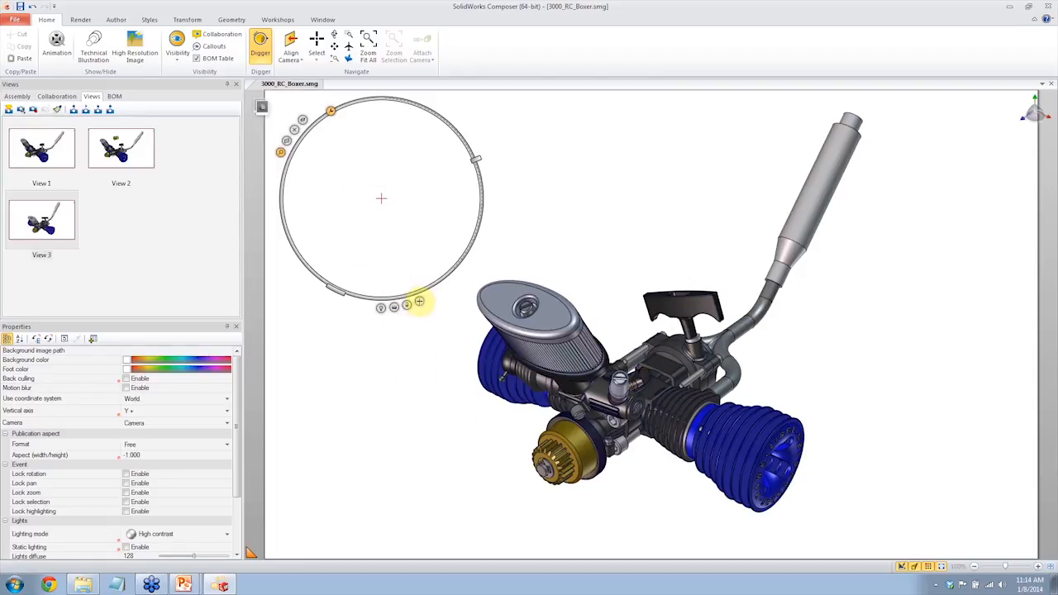
Step: Set the Digger's center of interest on the carburetor, clear the air filter selection, and adjust the magnification to show more of the engine
left_click_drag(420, 302, 618, 383)
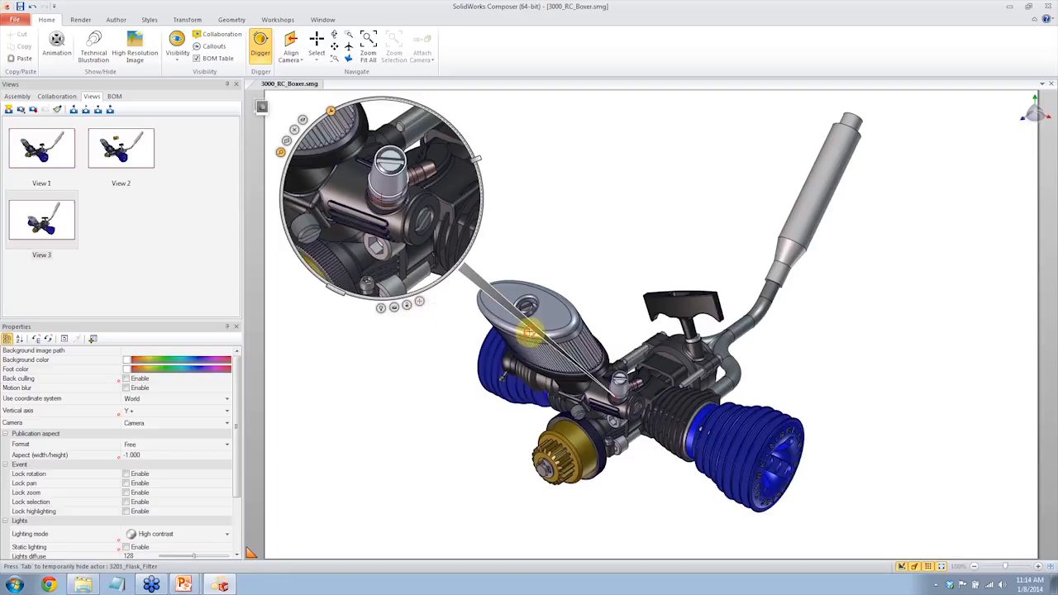
left_click(529, 330)
left_click_drag(420, 306, 616, 409)
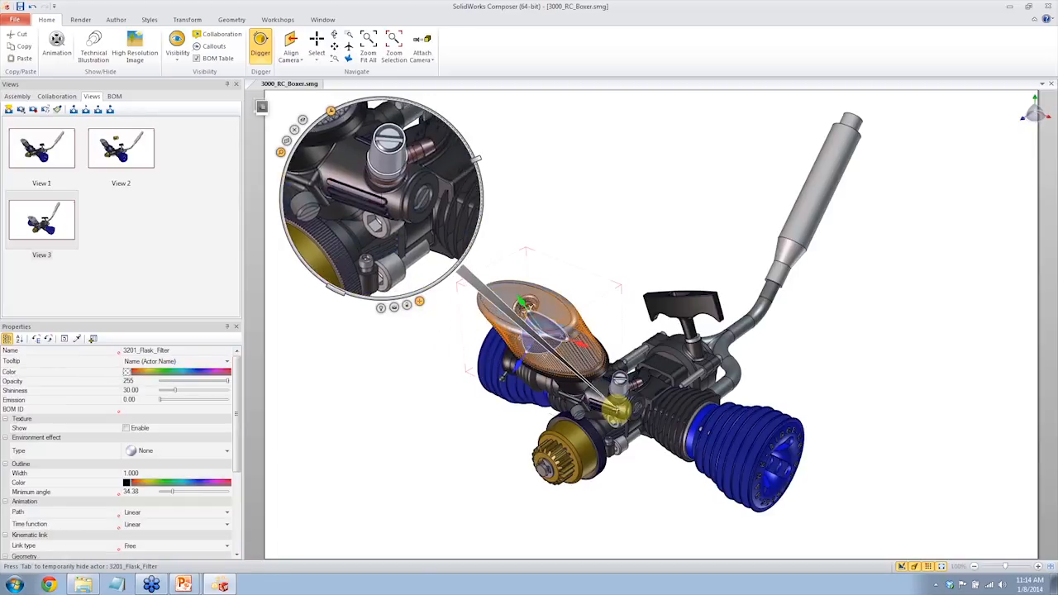
left_click(571, 175)
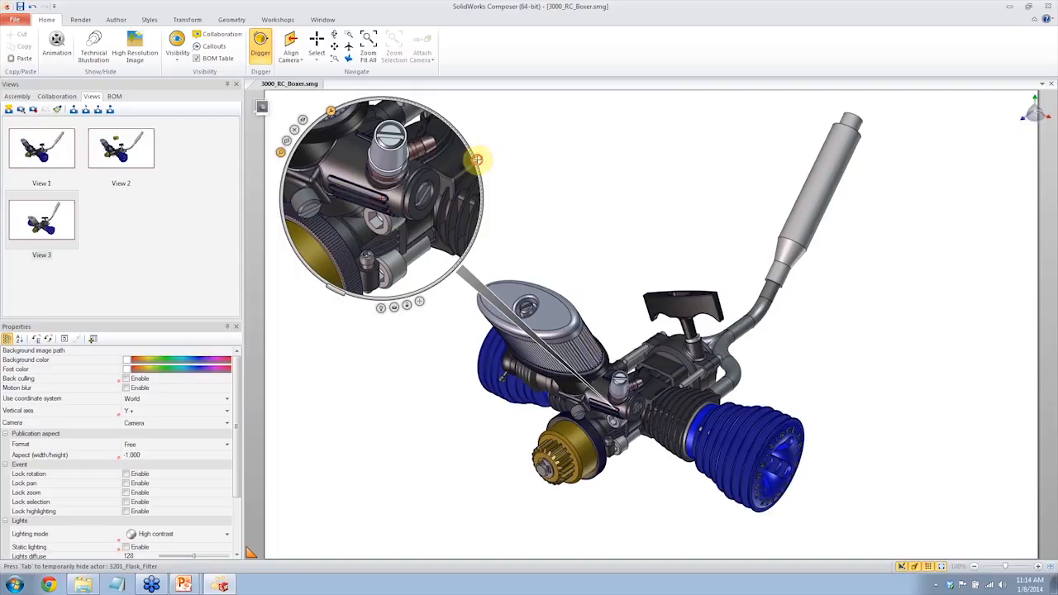
left_click_drag(473, 162, 472, 148)
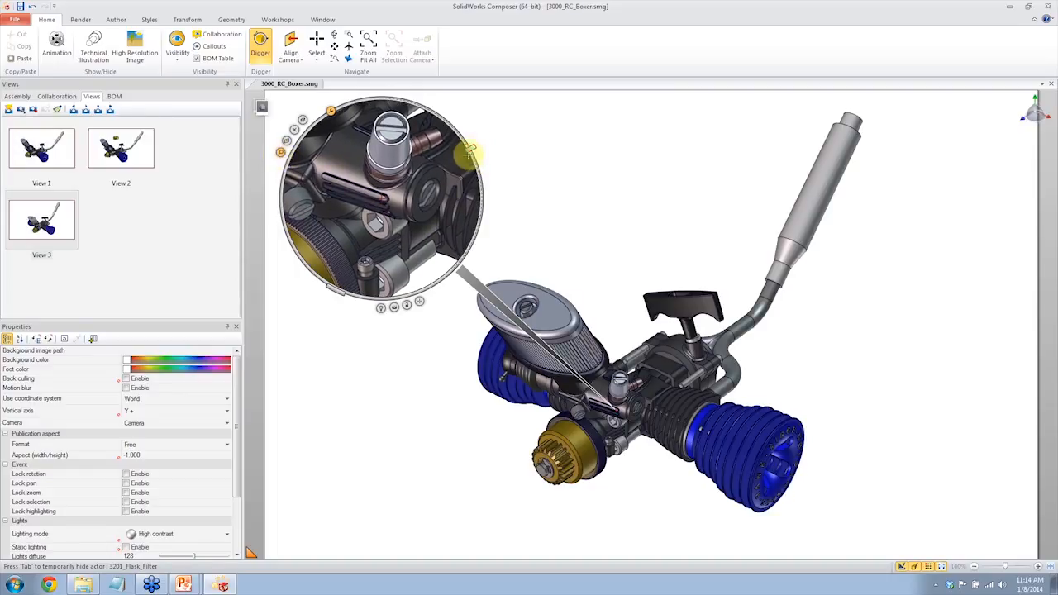
left_click_drag(470, 148, 479, 191)
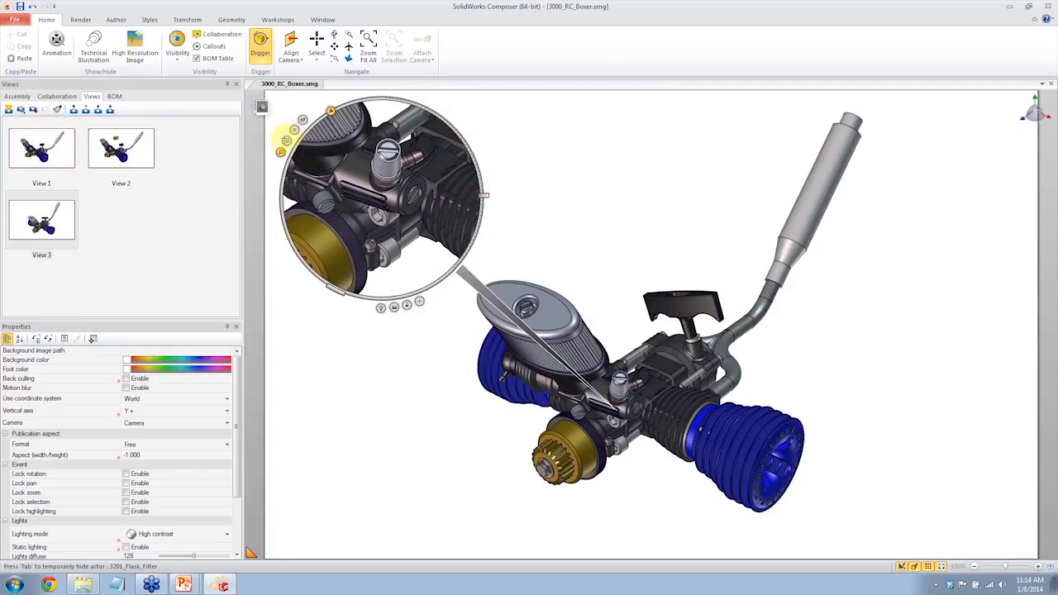
Step: Switch the Digger to Onion Skin, lock its depth direction, and adjust the peel depth to expose the brass liner and bolts
left_click(302, 119)
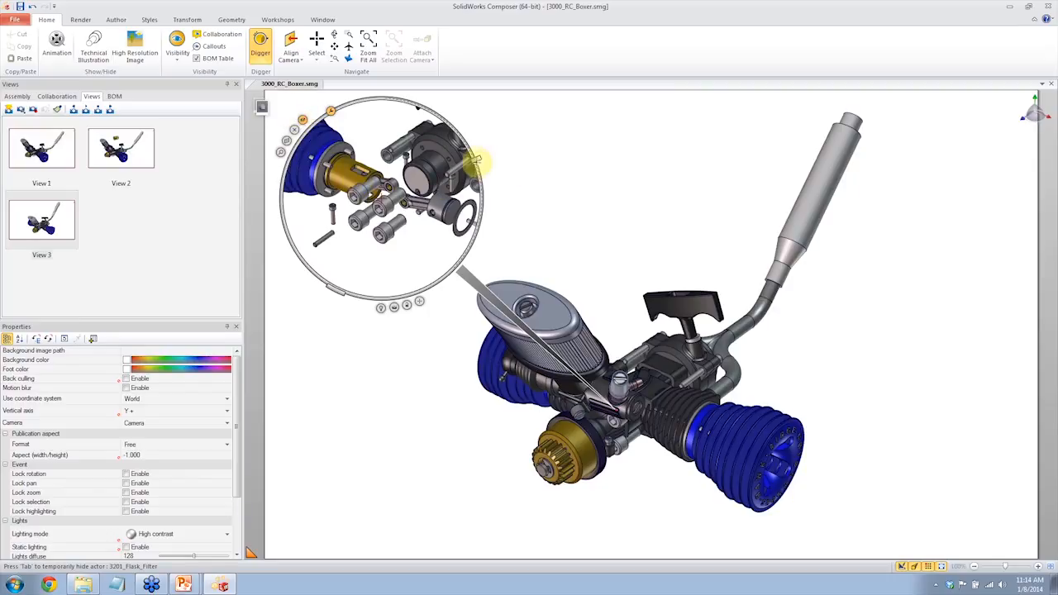
left_click_drag(470, 160, 474, 191)
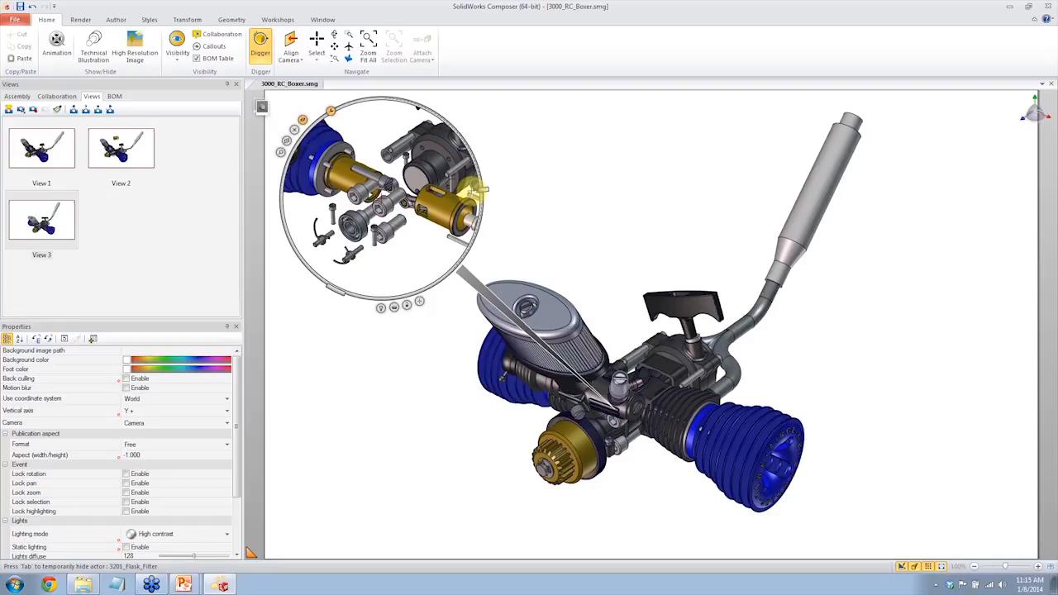
left_click_drag(484, 189, 434, 94)
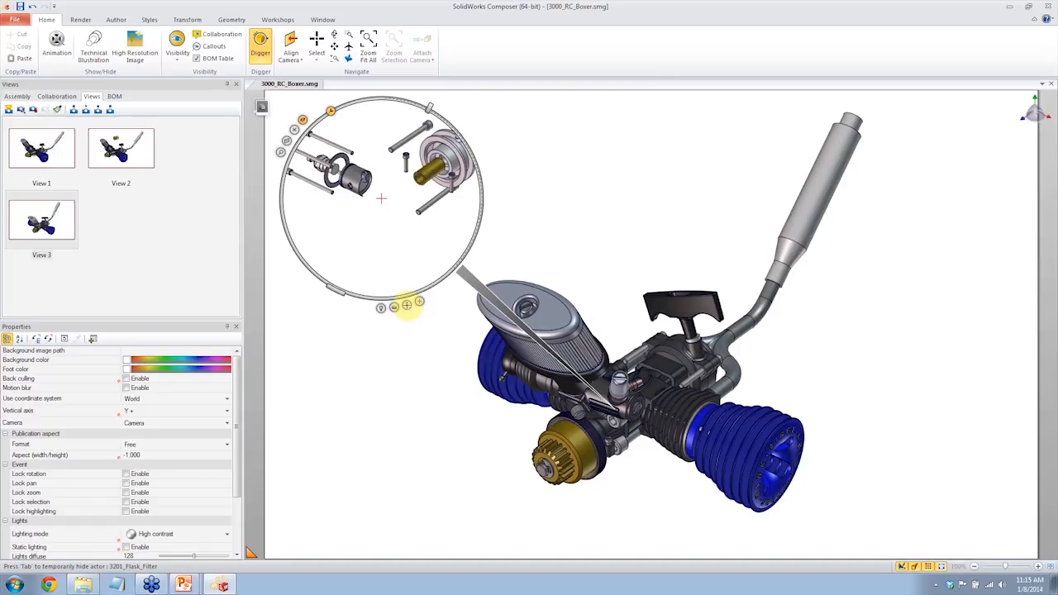
left_click(405, 305)
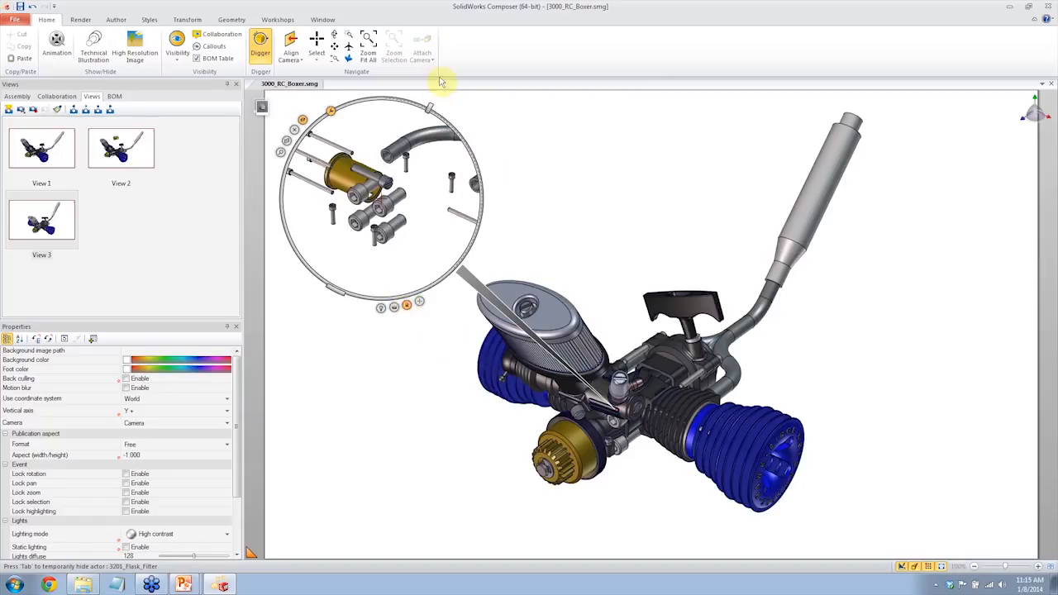
left_click_drag(430, 107, 451, 162)
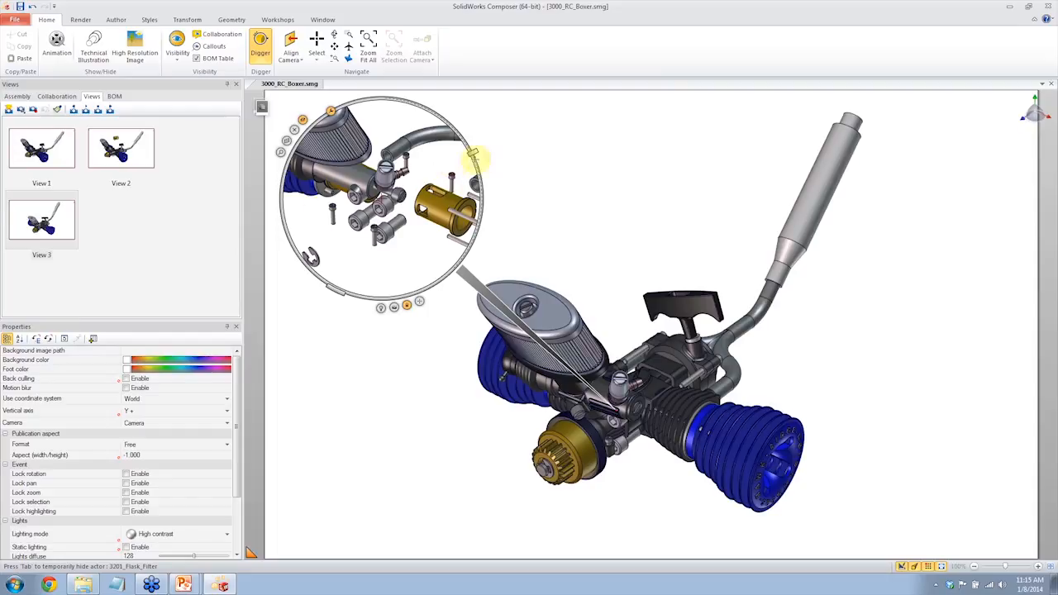
Step: Peel past the air filter, switch the Digger to X-Ray, and adjust its depth with the depth direction unlocked and locked
left_click_drag(475, 153, 466, 139)
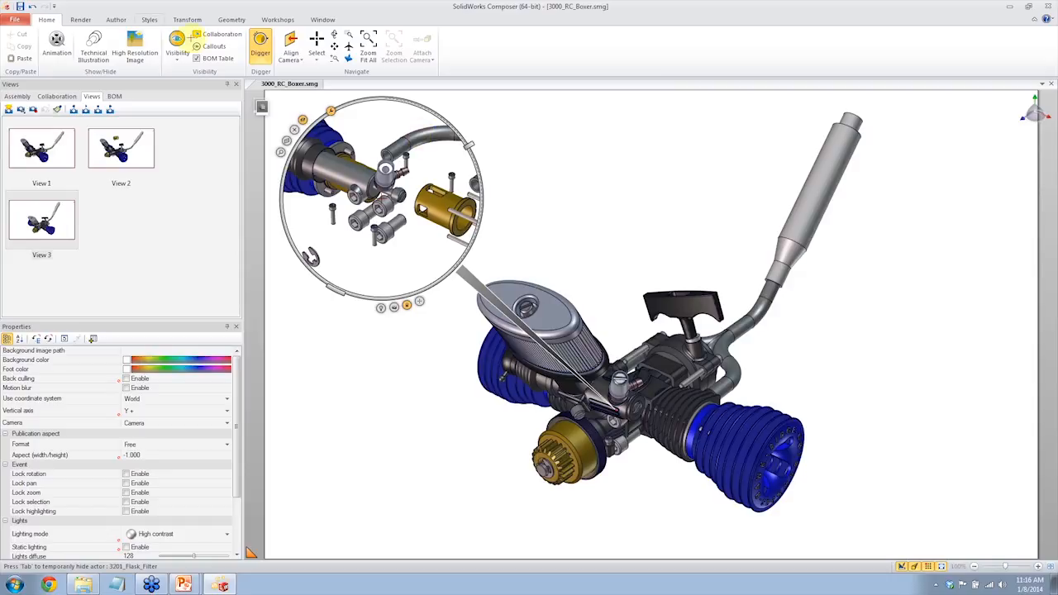
left_click(296, 129)
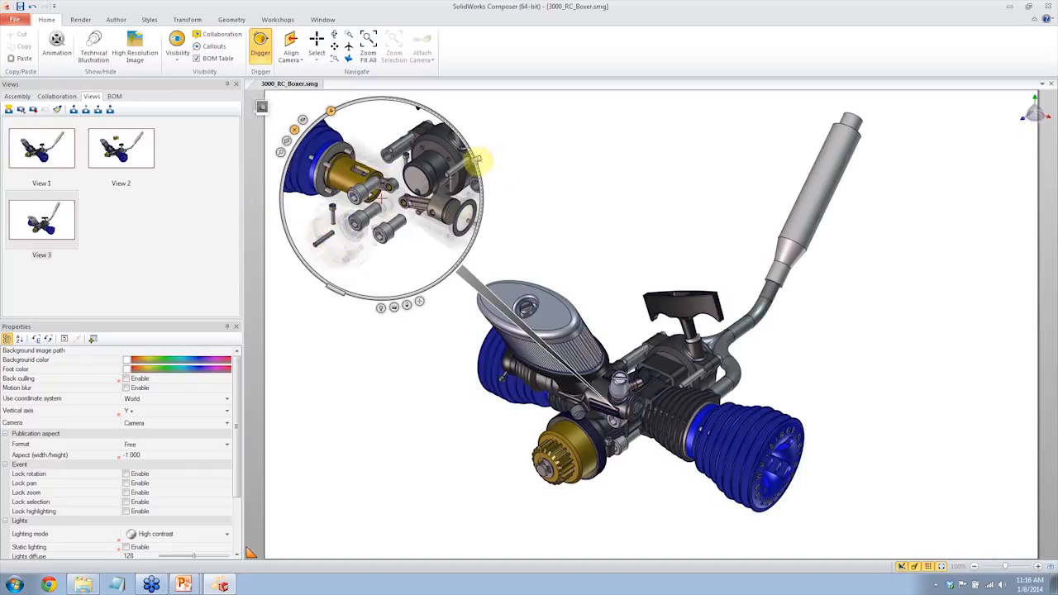
left_click_drag(481, 165, 479, 190)
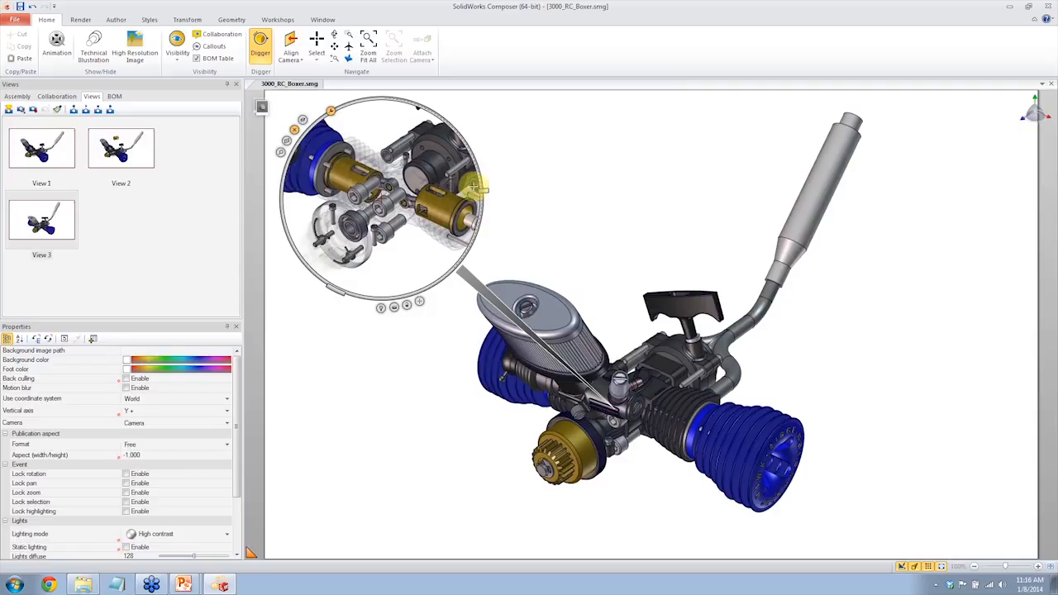
left_click(407, 305)
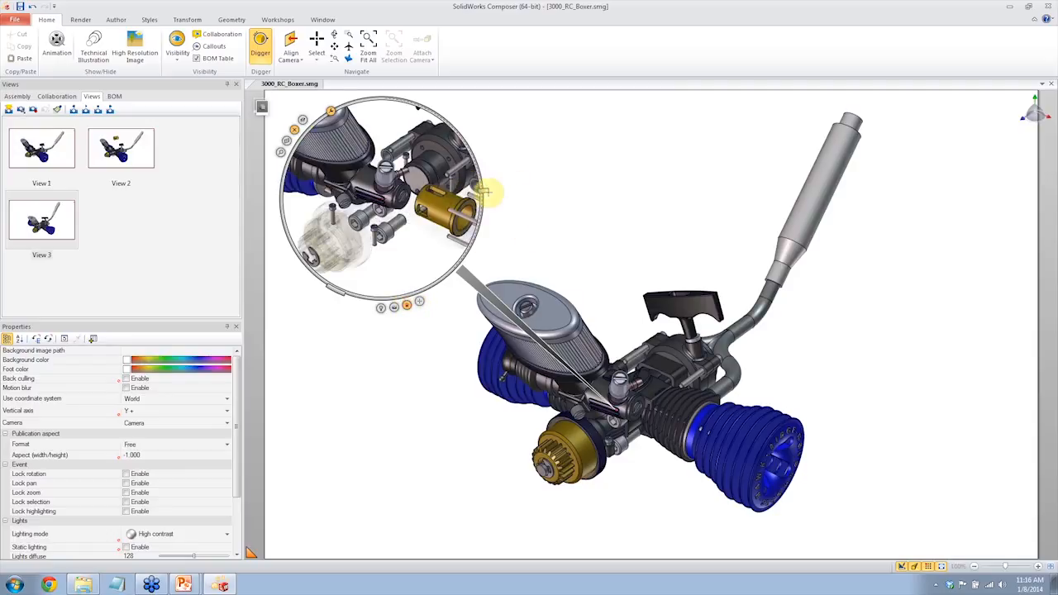
mouse_move(485, 192)
left_mouse_down()
mouse_move(468, 130)
mouse_move(483, 204)
mouse_move(481, 175)
left_mouse_up()
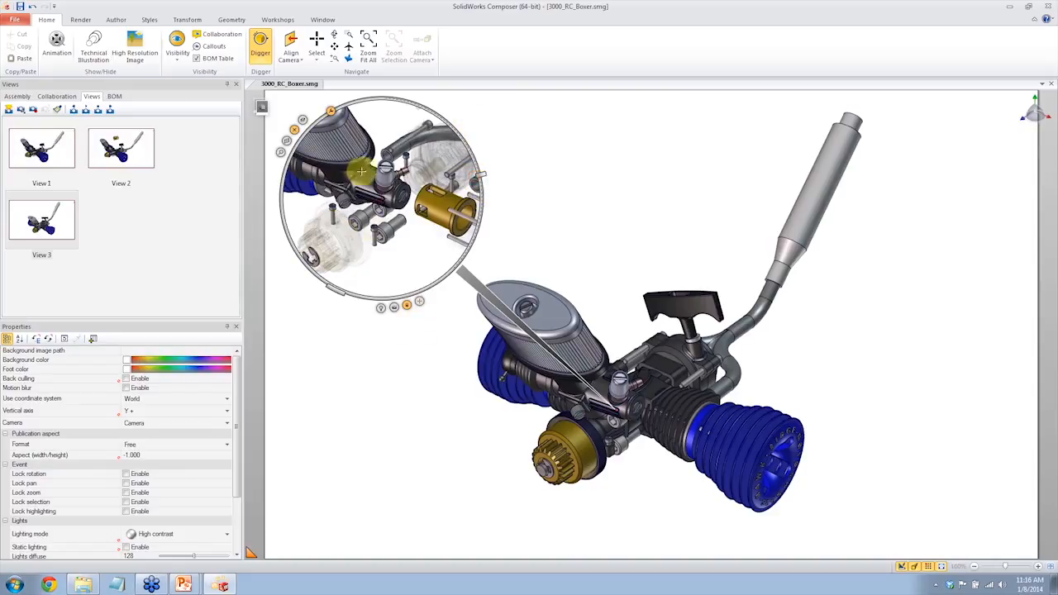
Step: Switch the Digger to Cutting Plane and try different cut depths through the engine, toggling the depth direction lock
left_click(406, 305)
left_click(406, 306)
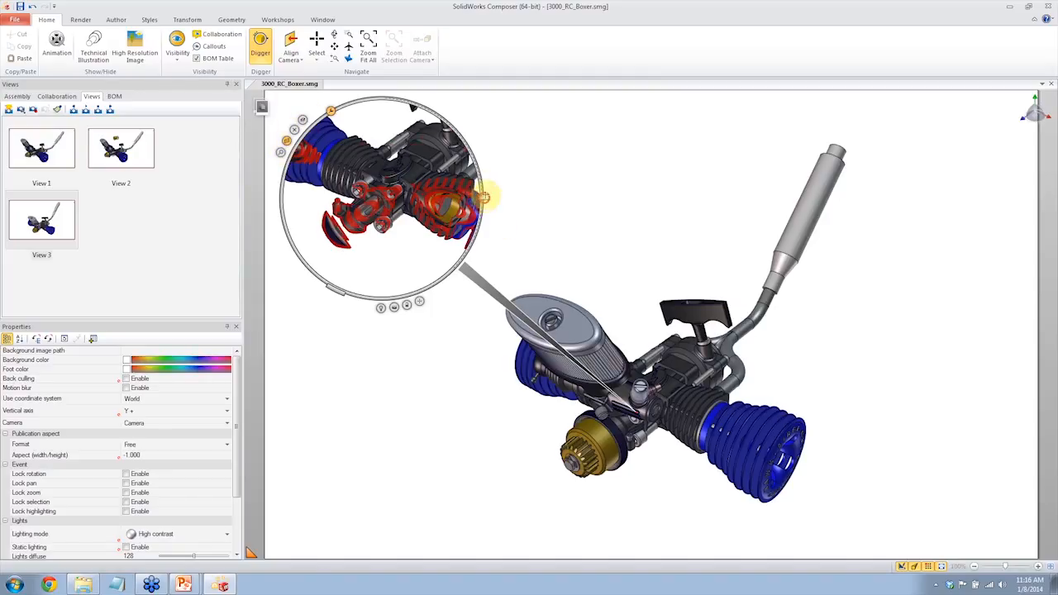
mouse_move(482, 195)
left_mouse_down()
mouse_move(480, 171)
mouse_move(480, 188)
left_mouse_up()
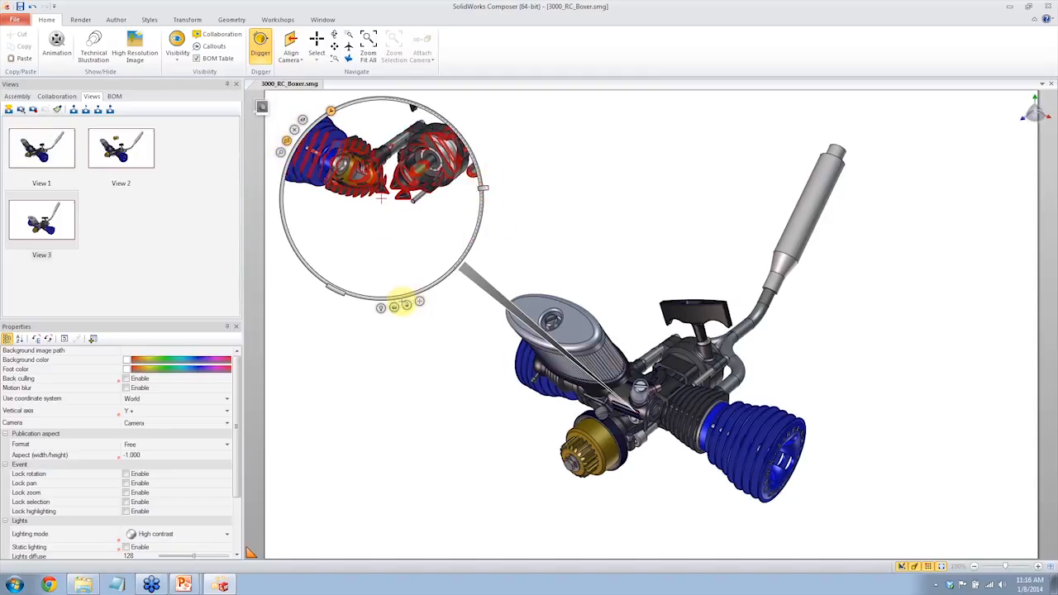
mouse_move(483, 188)
left_mouse_down()
mouse_move(480, 170)
mouse_move(483, 195)
left_mouse_up()
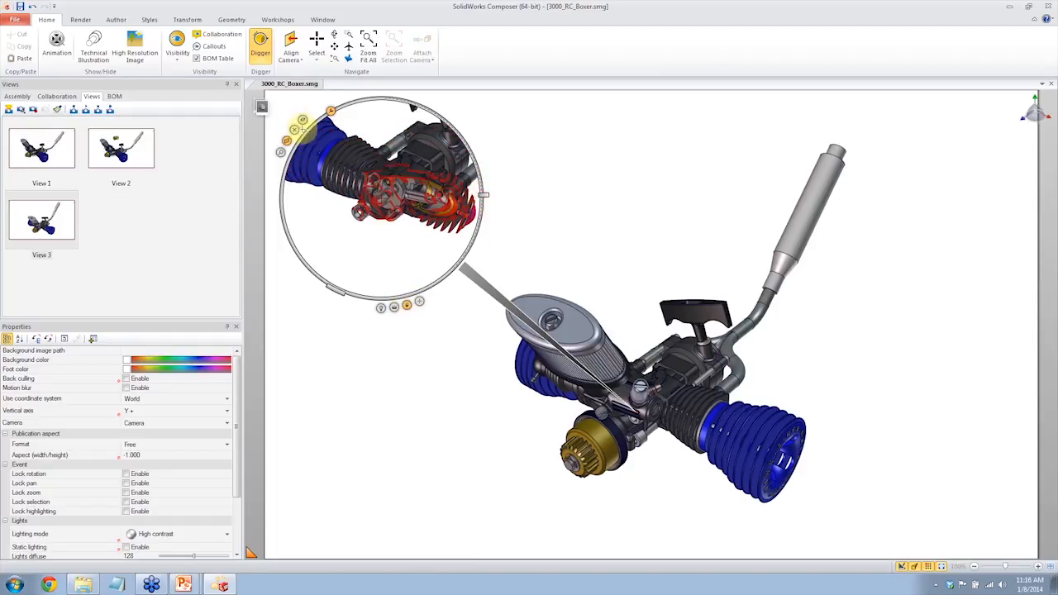
Step: Return the Digger to Onion Skin, peel deeper to expose both brass liners, and capture the result as a 2D image
left_click(302, 119)
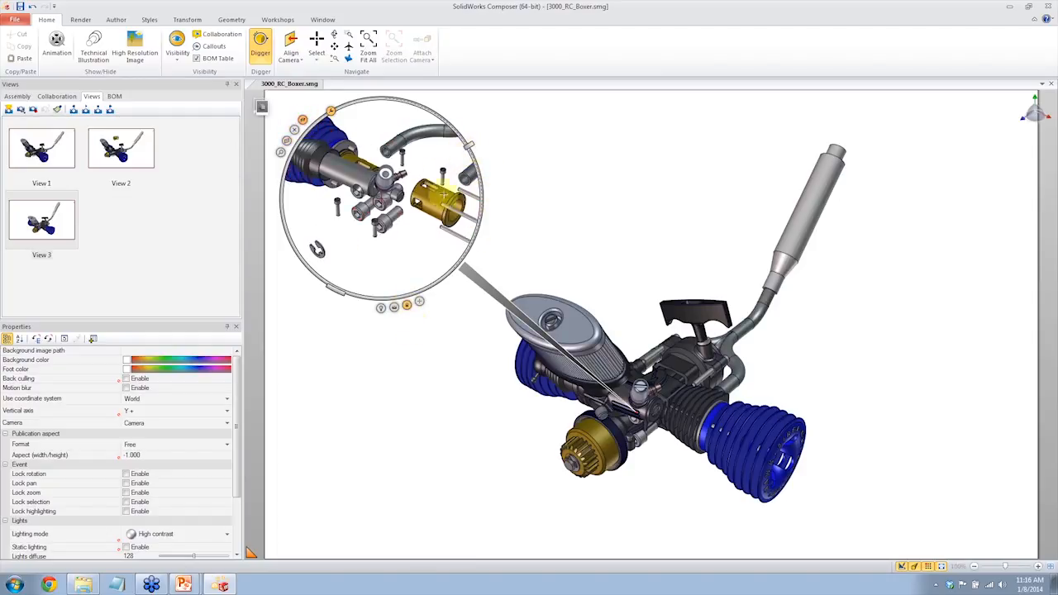
left_click_drag(470, 145, 482, 191)
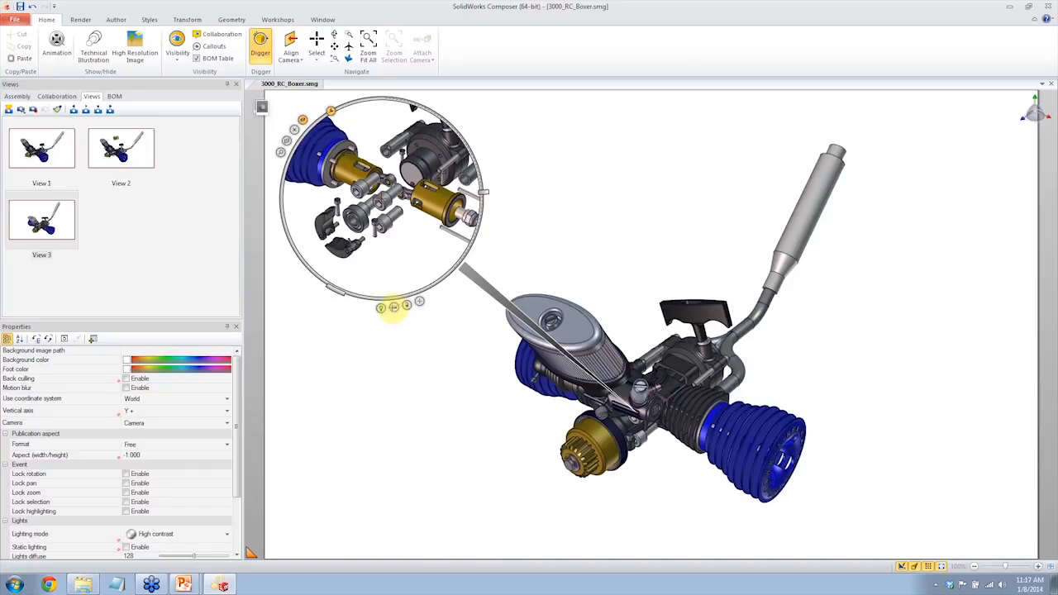
left_click(393, 307)
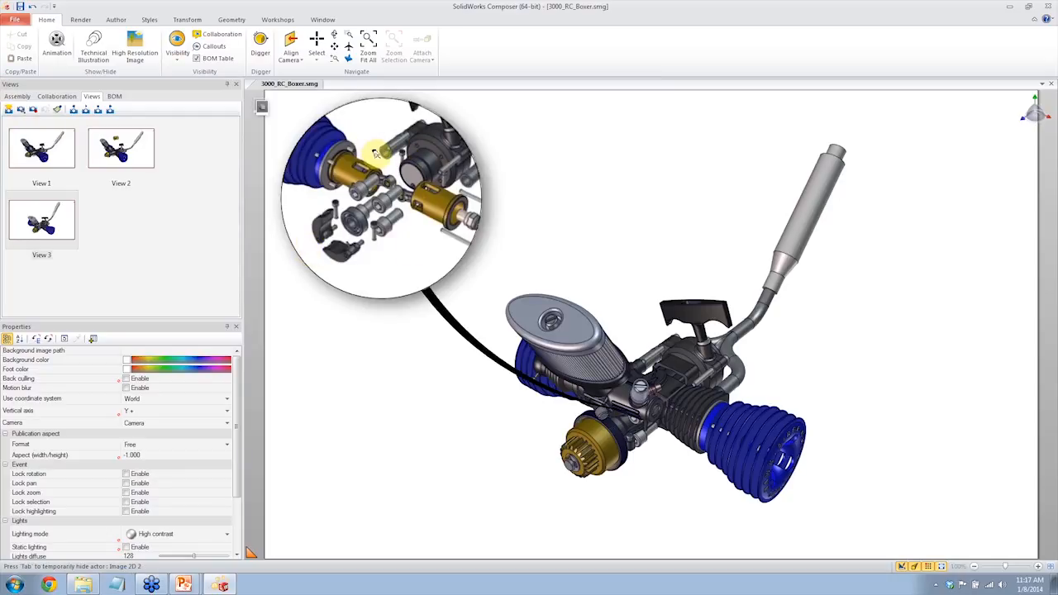
Step: Create a new view with the captured image, shift the image slightly down and to the right, and deselect it
left_click(7, 111)
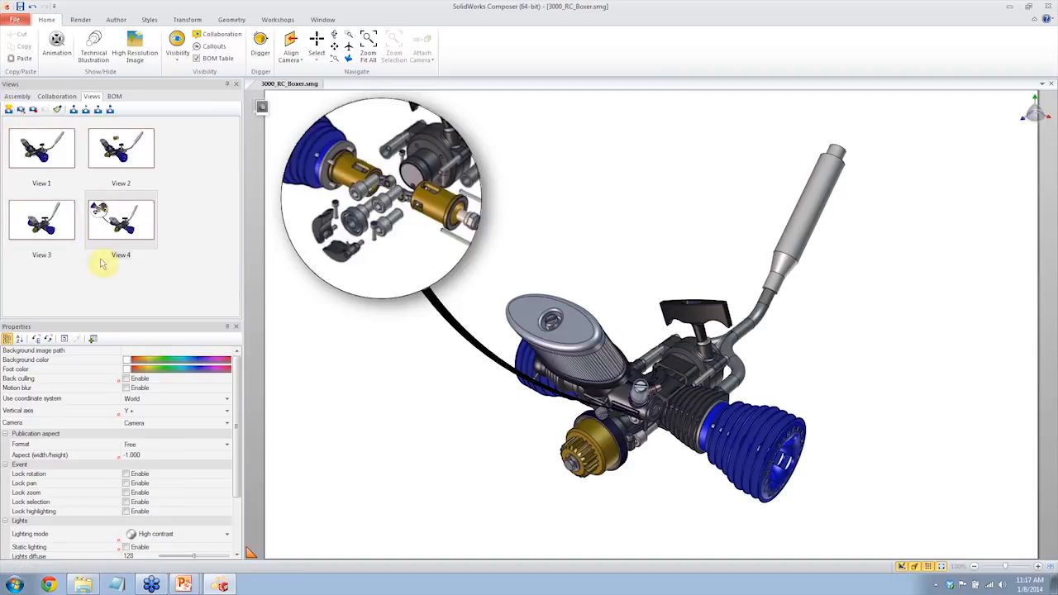
left_click_drag(391, 193, 399, 209)
left_click(536, 203)
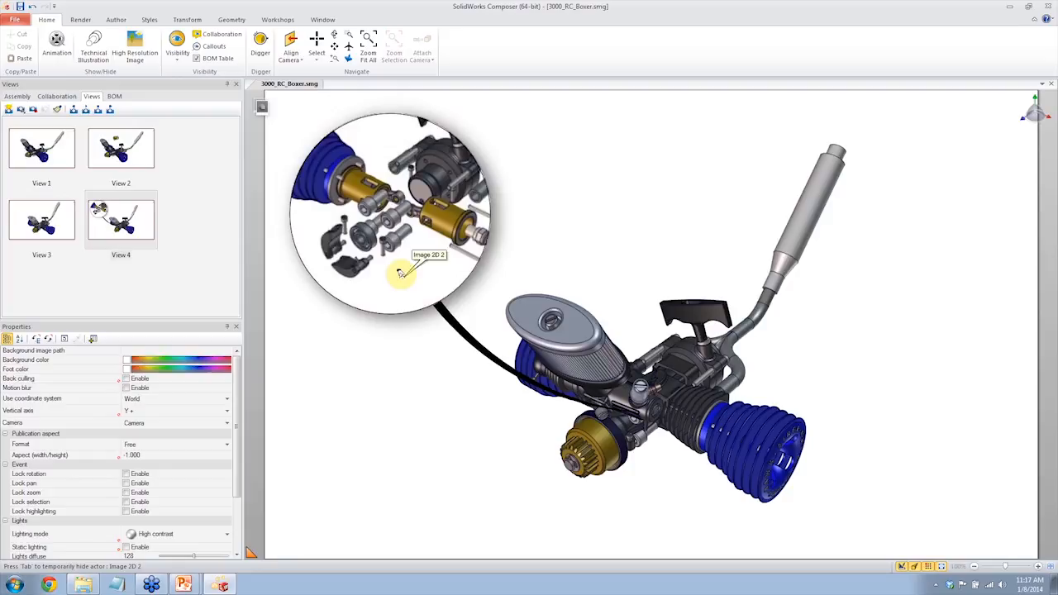
Step: Open the High Resolution Image workshop and set the output width to 2400 pixels and the resolution to 600 dpi
left_click(276, 20)
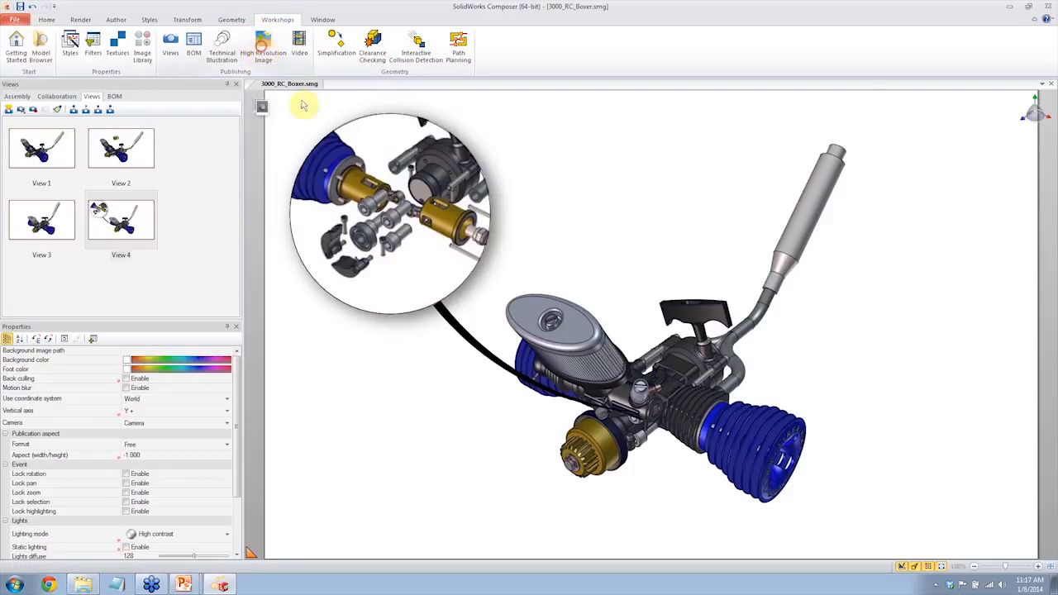
left_click(261, 48)
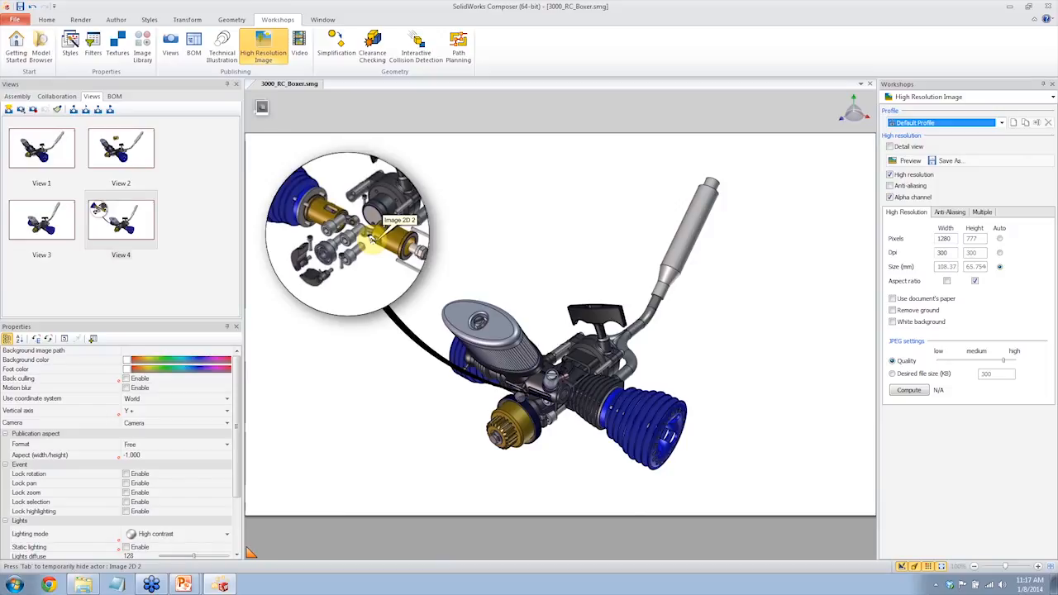
left_click(950, 239)
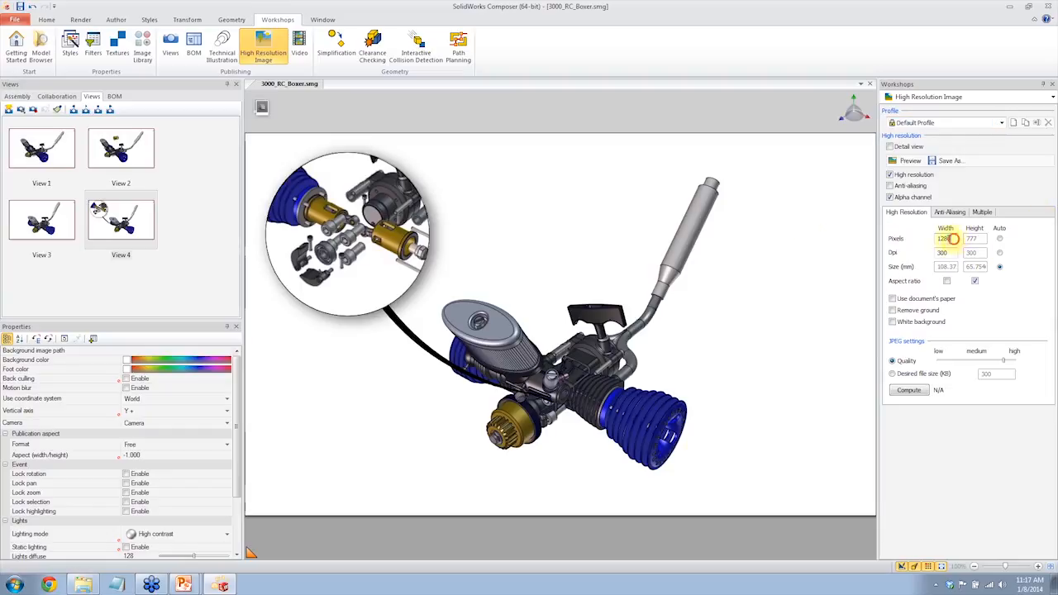
double_click(952, 239)
type("2400")
left_click(949, 254)
double_click(948, 254)
type("60")
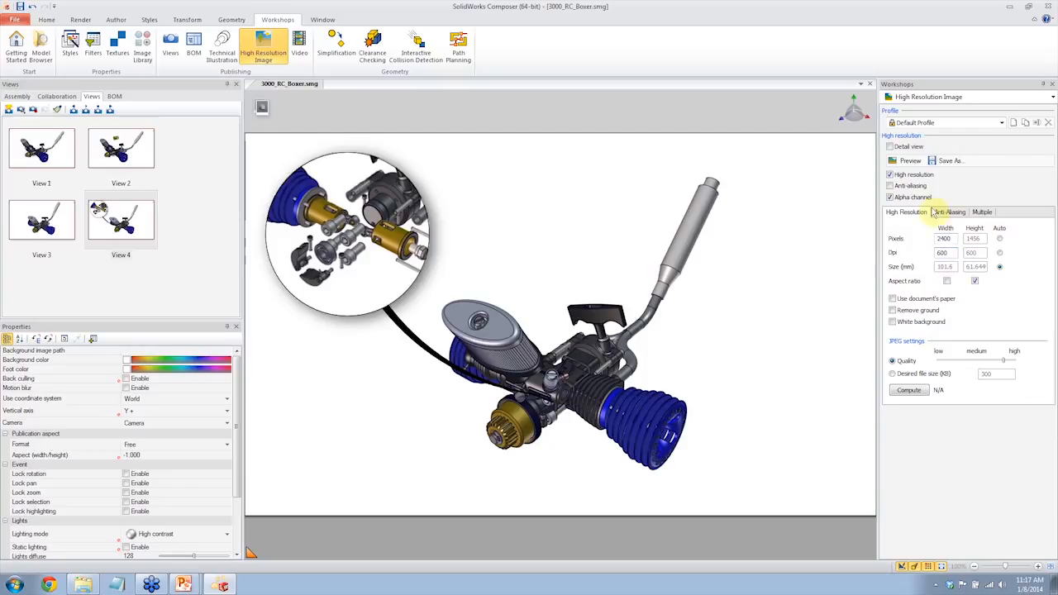
Step: Reopen the captured 2D image in the Digger
left_click(372, 252)
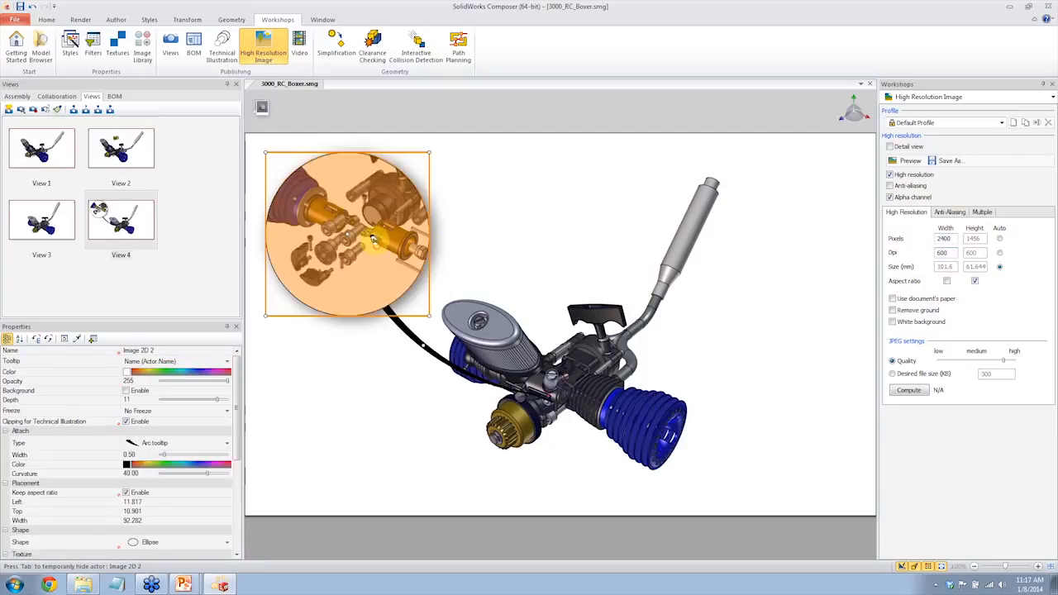
double_click(373, 252)
left_click(368, 349)
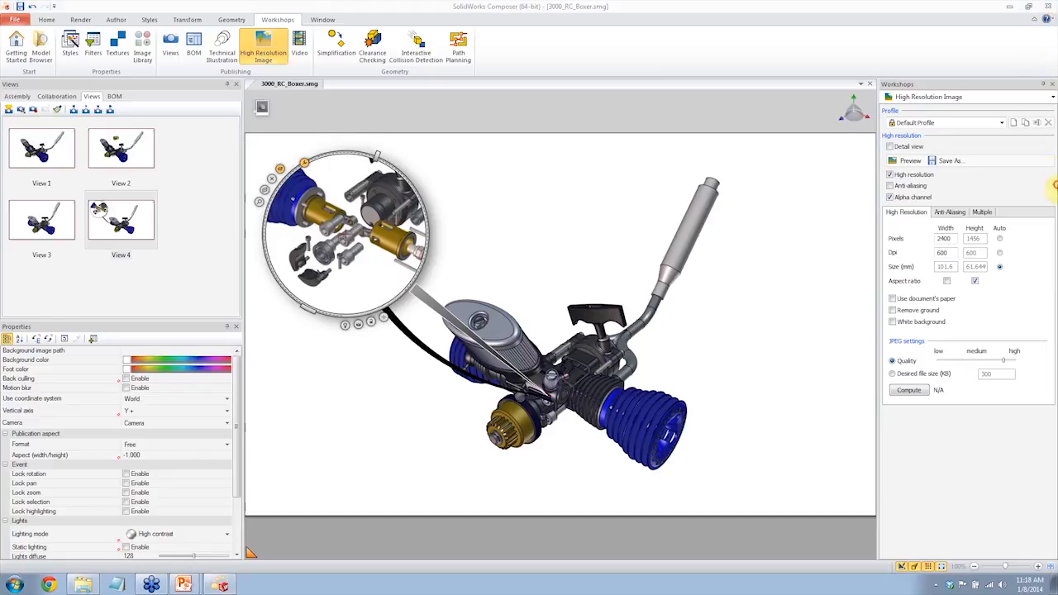
Step: Close the High Resolution Image workshop and the Digger, and save the current display as another new view
left_click(1052, 83)
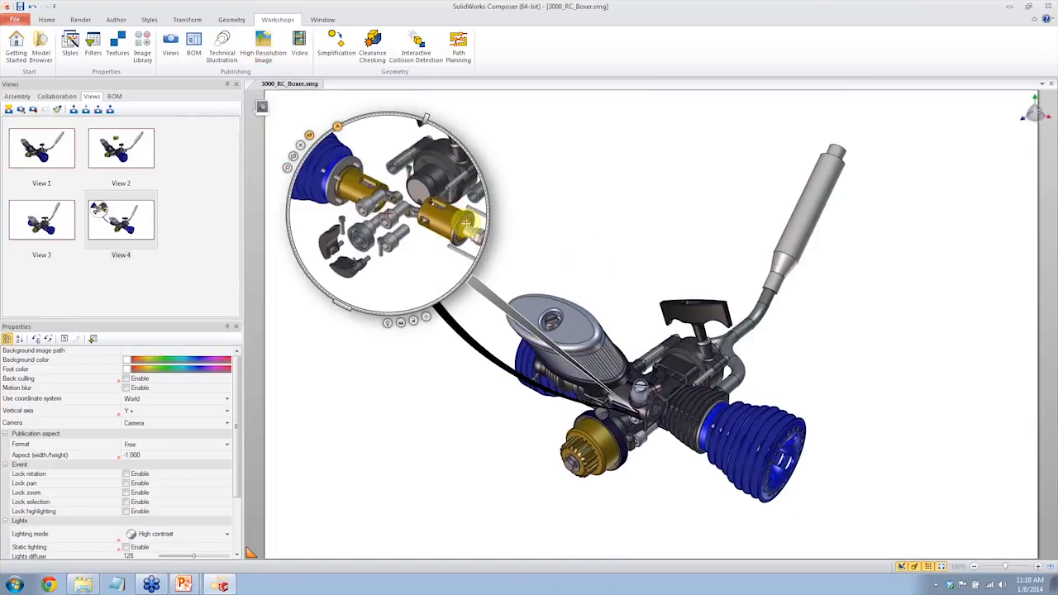
left_click(668, 208)
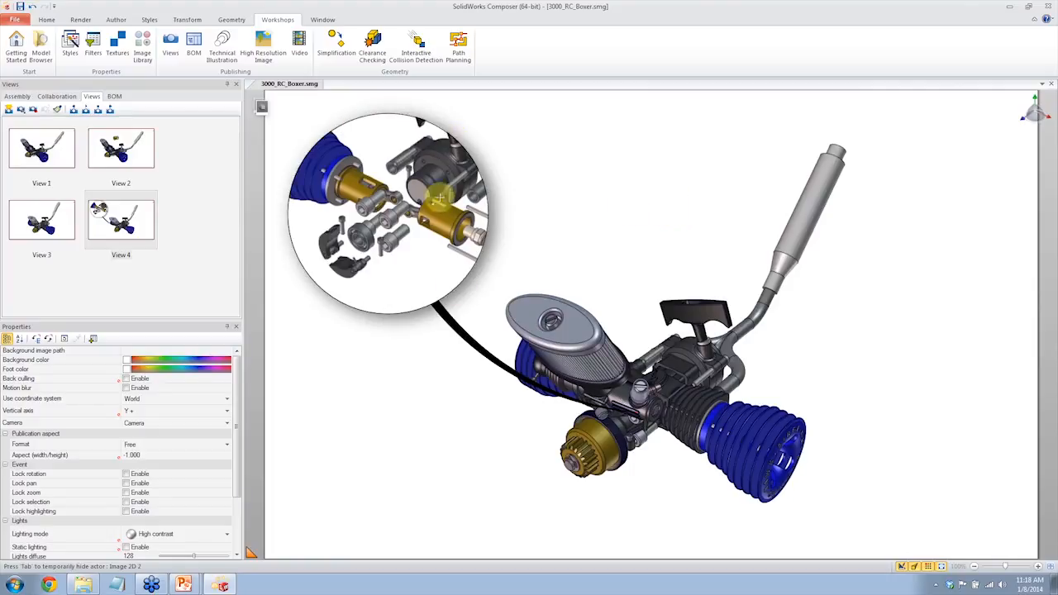
left_click(7, 110)
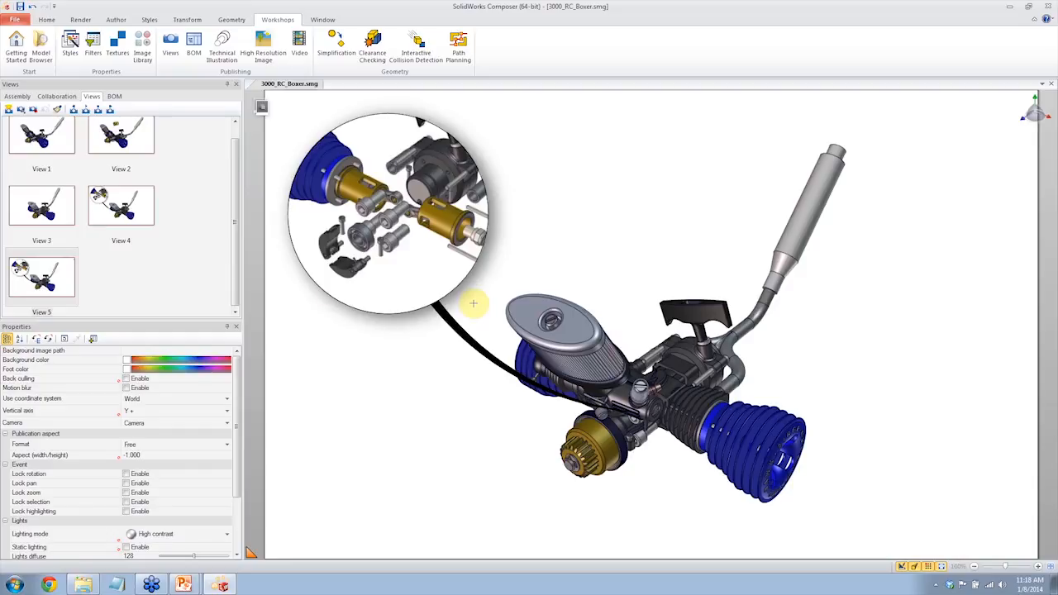
Step: Locate the captured Image 2D 2 among the collaboration panels, select it to highlight it, and clear the selection
left_click(58, 97)
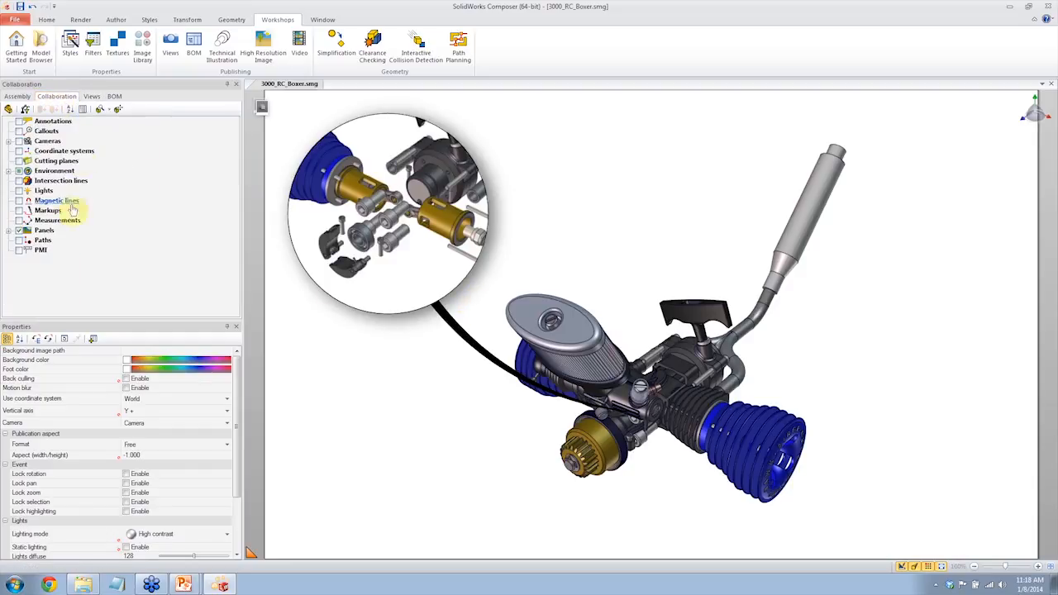
left_click(9, 230)
left_click(61, 250)
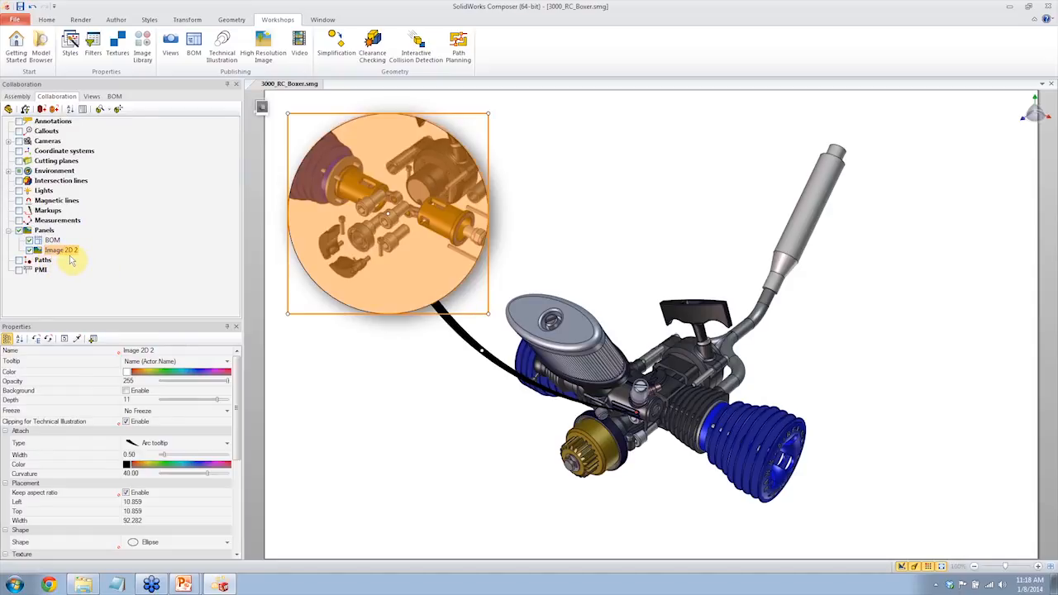
left_click(582, 197)
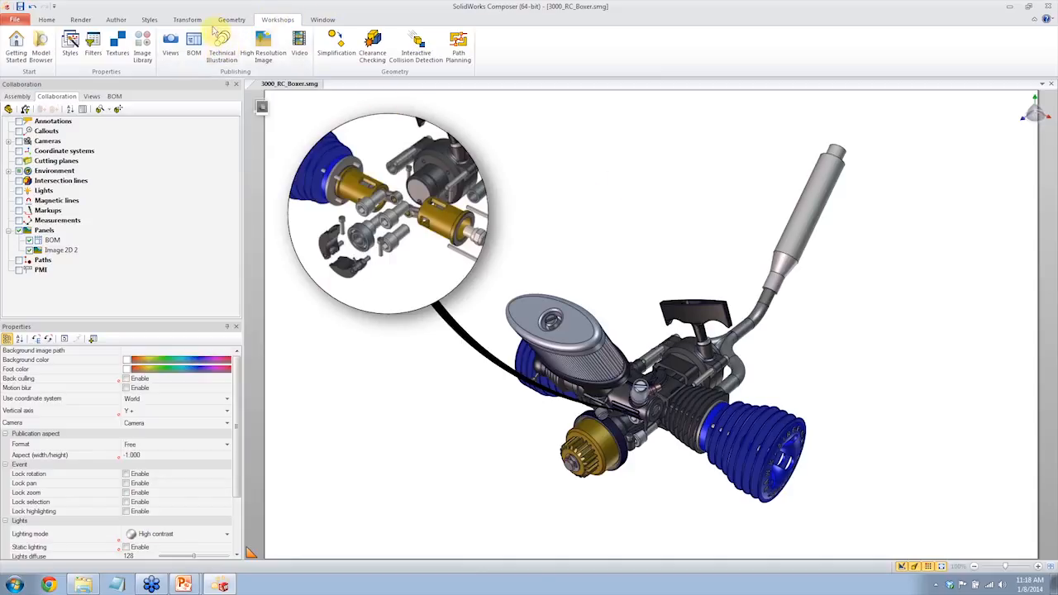
Step: Open the Technical Illustration workshop, shift the engine away from the captured image, and enable the detail view
left_click(222, 52)
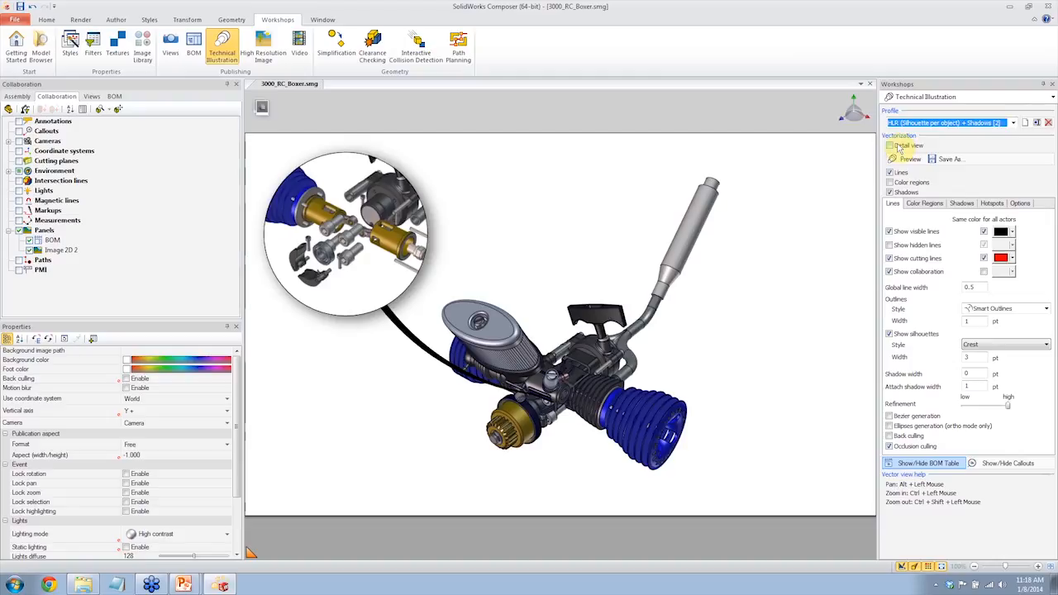
left_click_drag(701, 367, 826, 385, "alt")
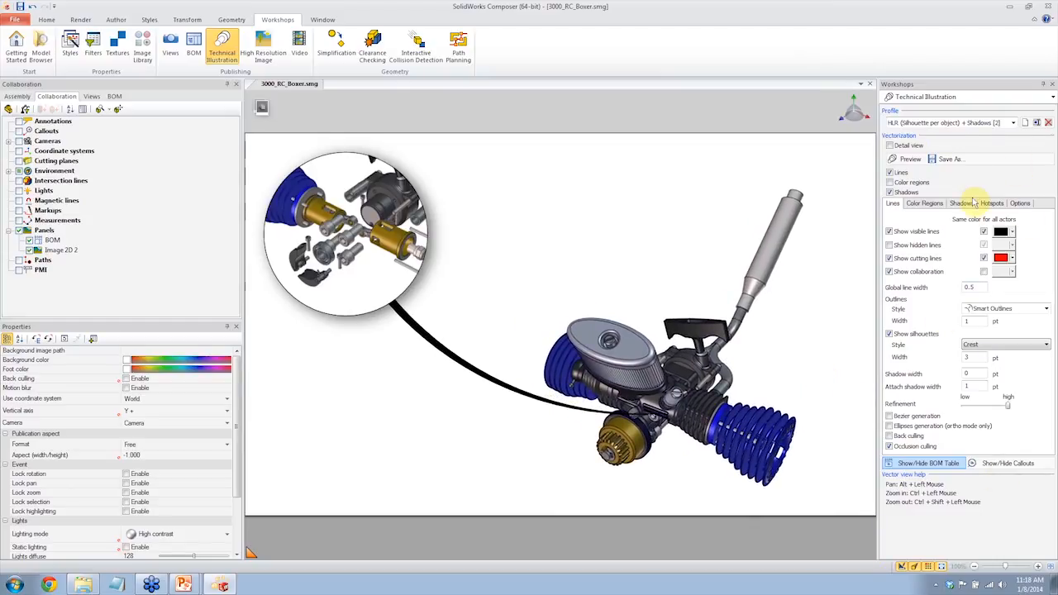
left_click(890, 146)
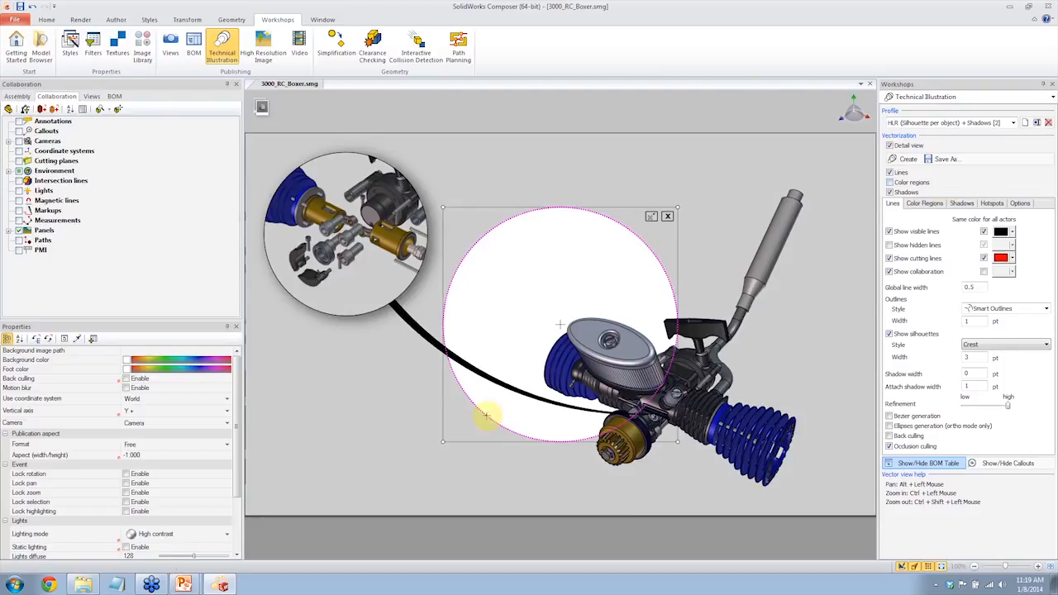
Step: Save the current camera position as a camera view among the stored views
left_click(91, 97)
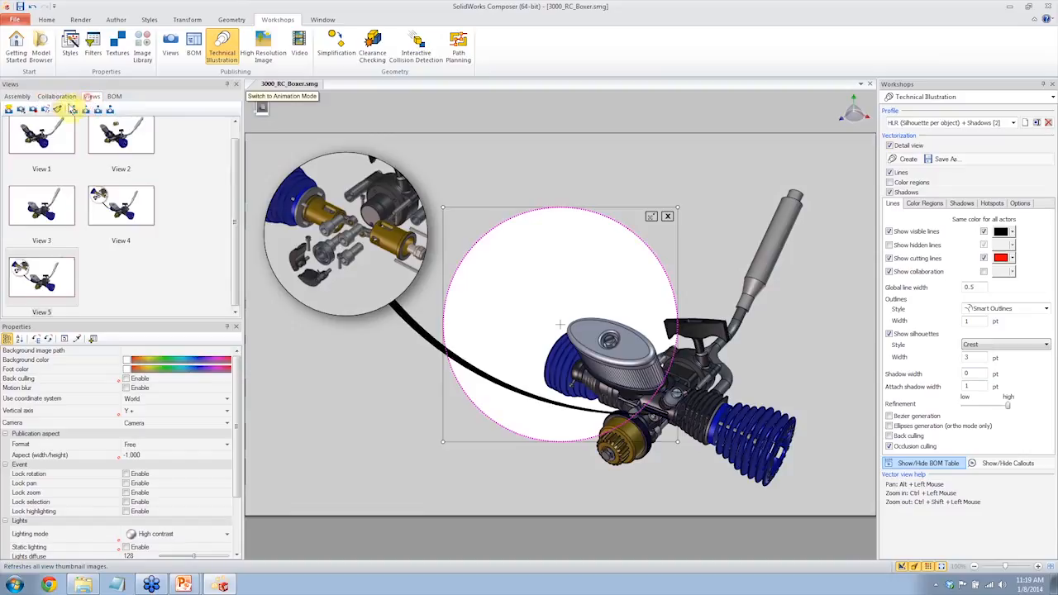
left_click(21, 110)
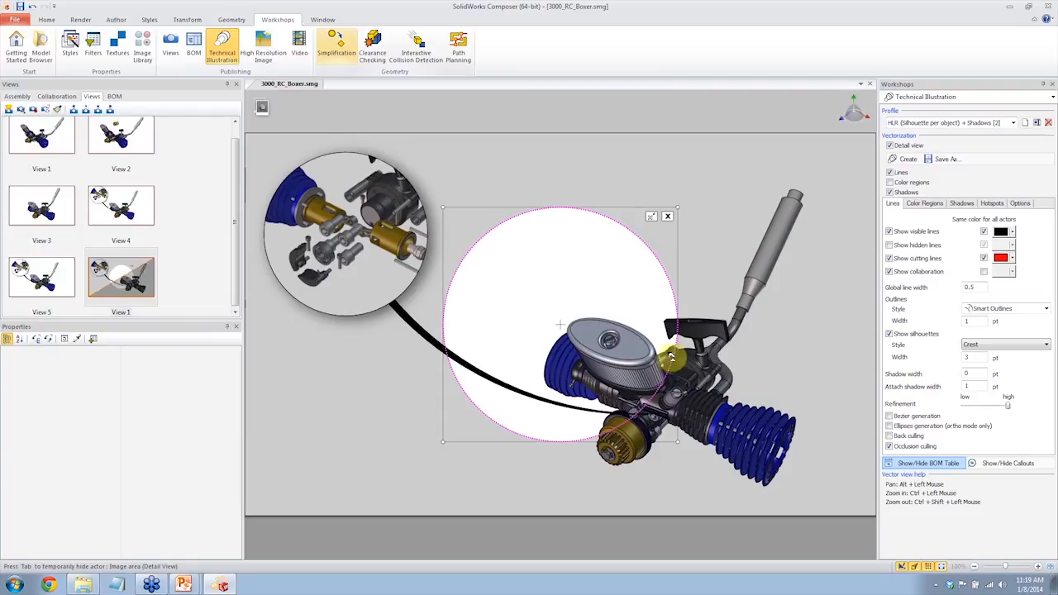
Step: Frame the pull-start handle closely inside the detail circle and create a vector detail image of it
scroll(671, 357, "up", 5)
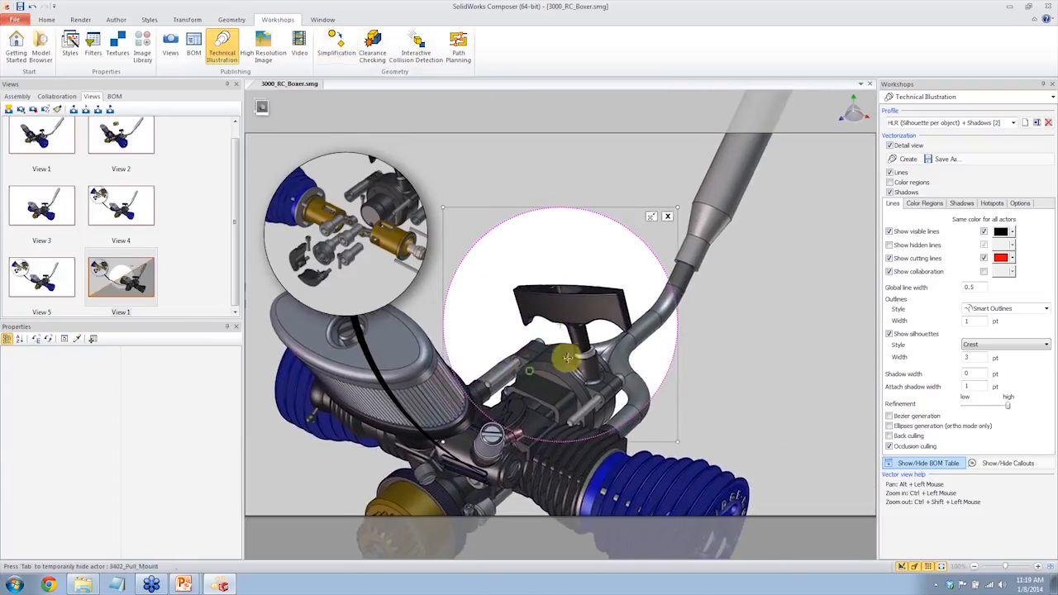
left_click_drag(567, 357, 631, 330)
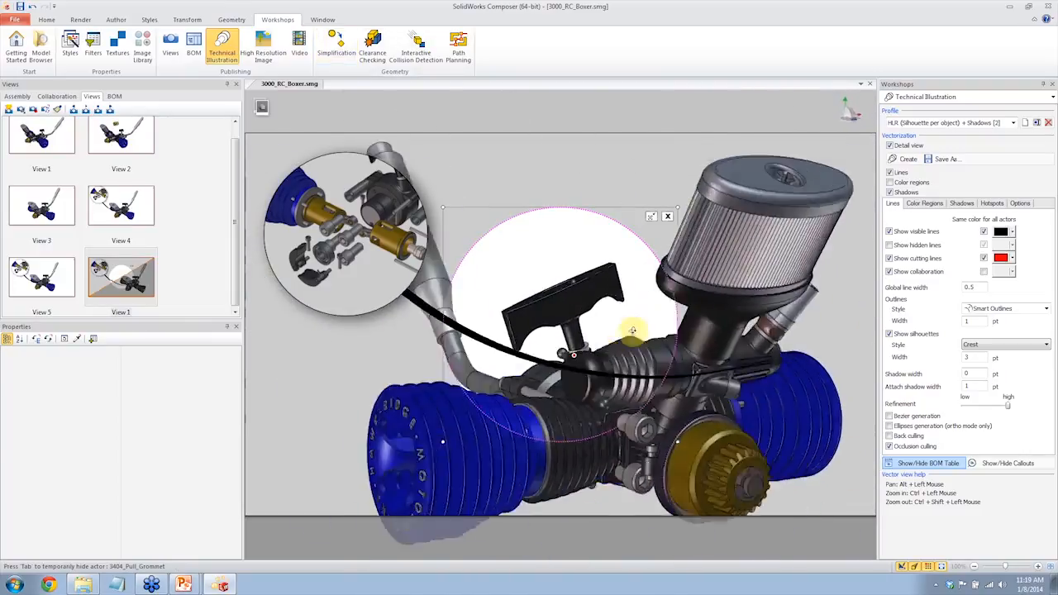
right_click_drag(632, 330, 576, 337)
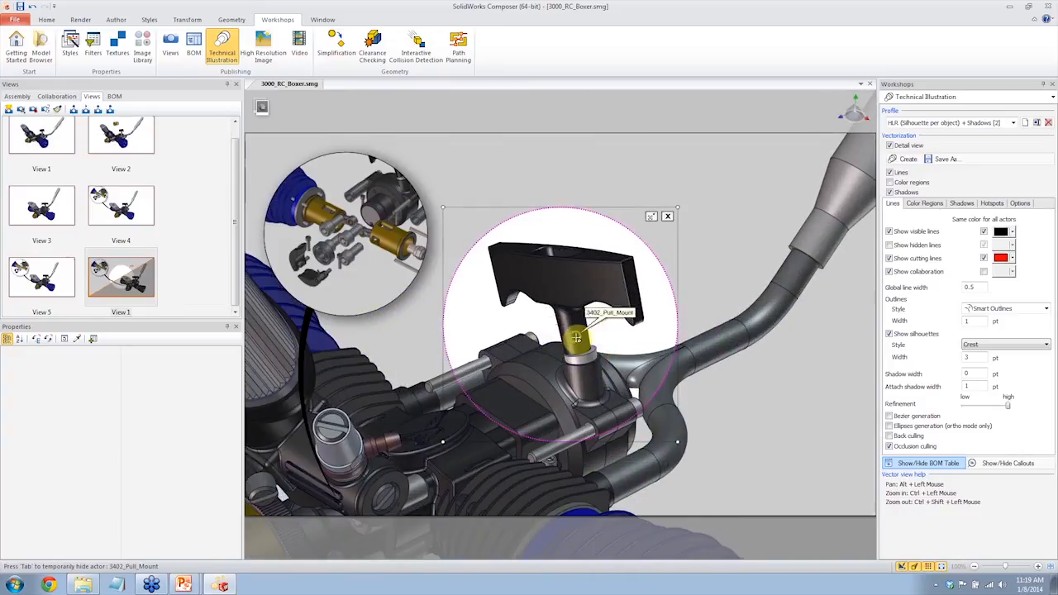
middle_click_drag(576, 337, 580, 378)
scroll(568, 364, "up", 1)
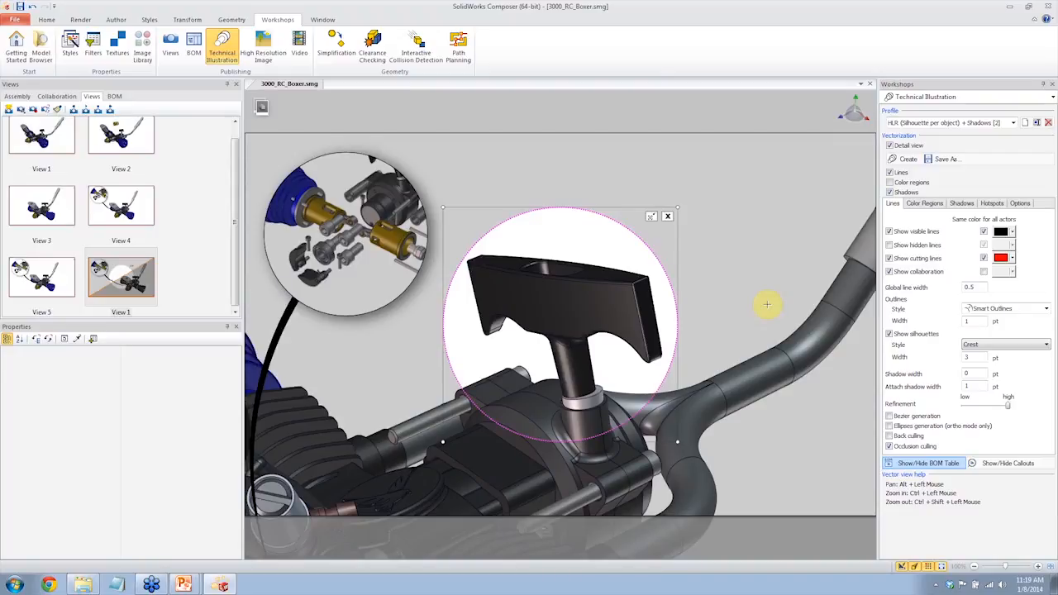
left_click(910, 161)
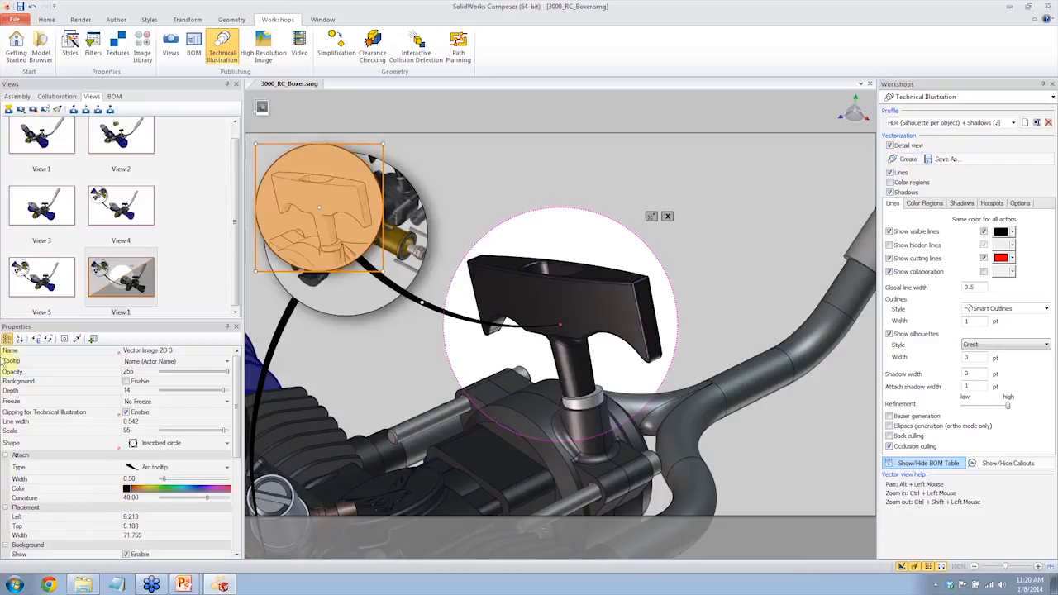
Step: Move the handle's vector image to the page's upper right, restore the View 1 camera, and store the arrangement as a new view
left_click_drag(323, 169, 768, 195)
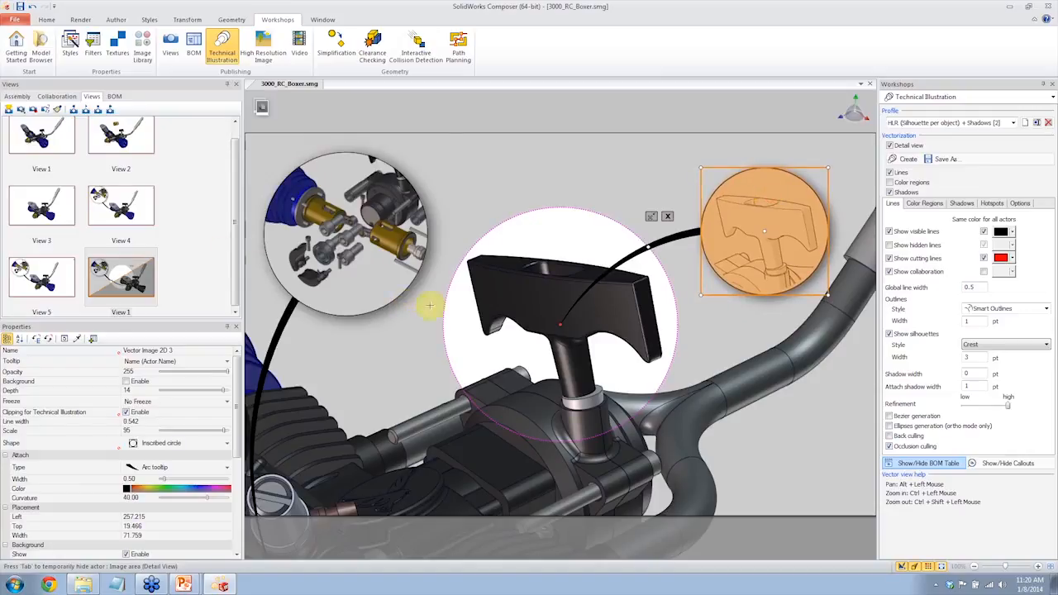
left_click(121, 281)
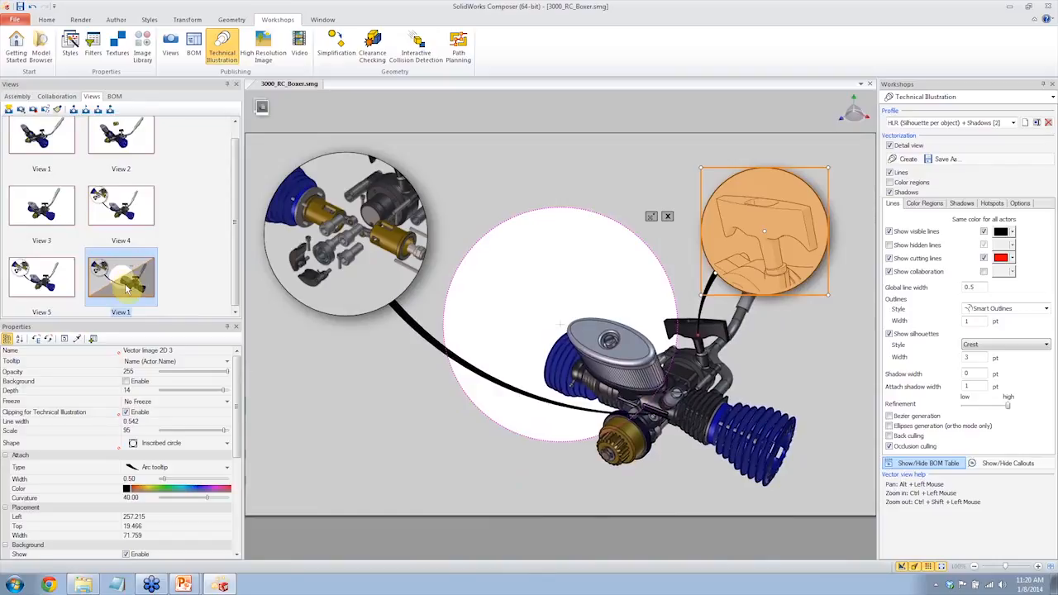
left_click(8, 110)
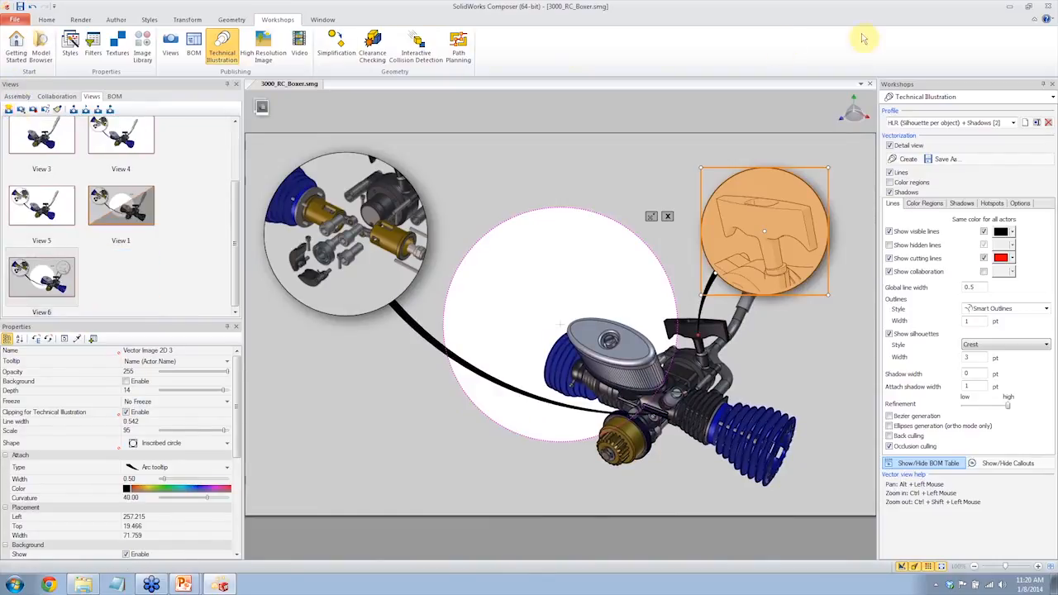
Step: Turn off the Technical Illustration detail view and clear the image selection
left_click(895, 146)
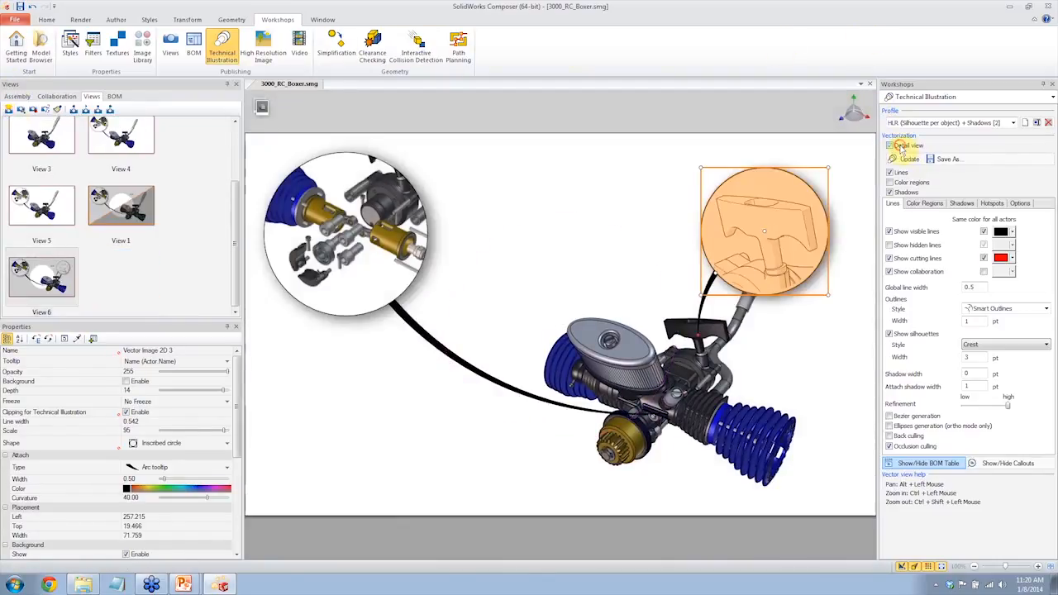
left_click(546, 218)
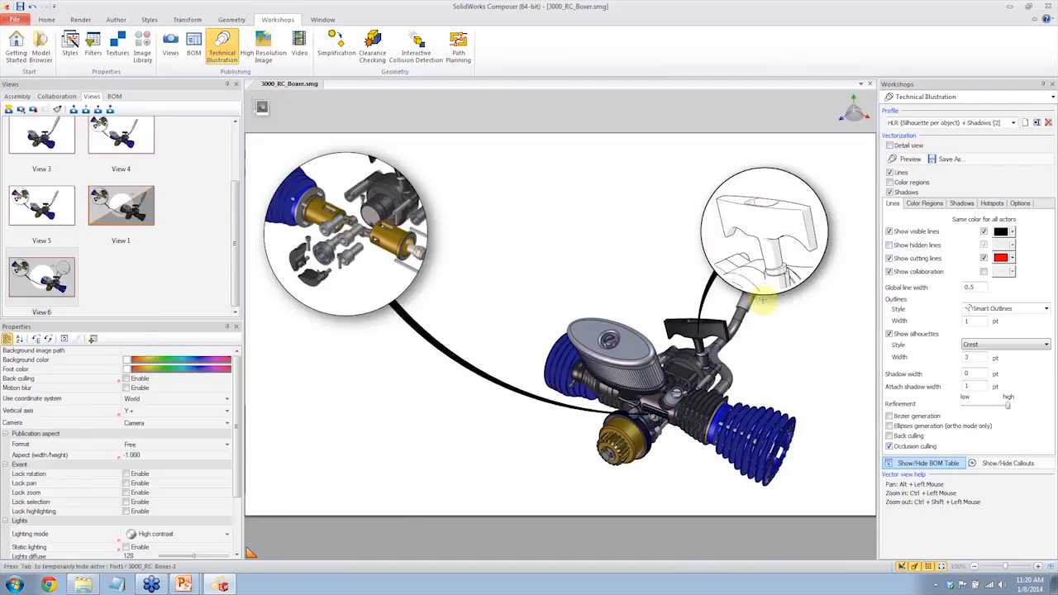
Step: Enlarge the handle's vector image to about 91 wide beside the captured image, reverse its connector's curve, and update View 6
left_click_drag(757, 246, 530, 225)
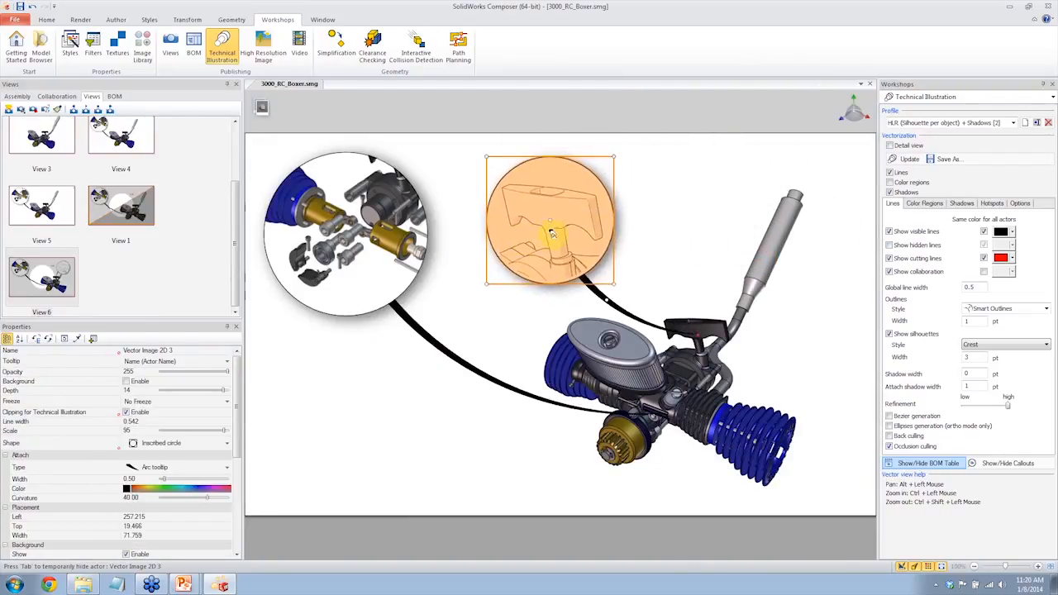
left_click_drag(620, 293, 645, 315)
left_click_drag(594, 267, 563, 260)
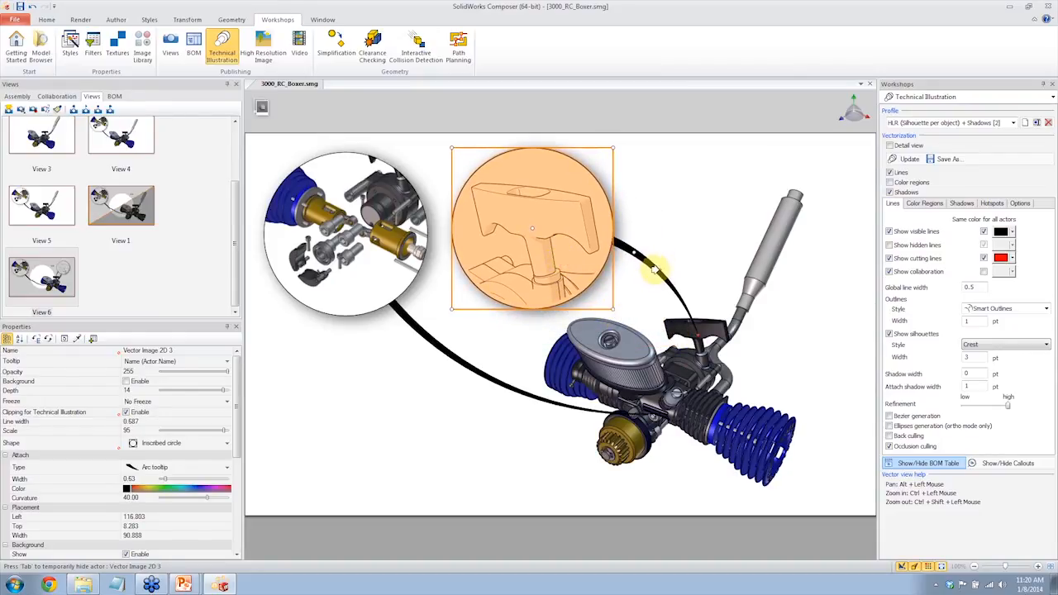
left_click(686, 239)
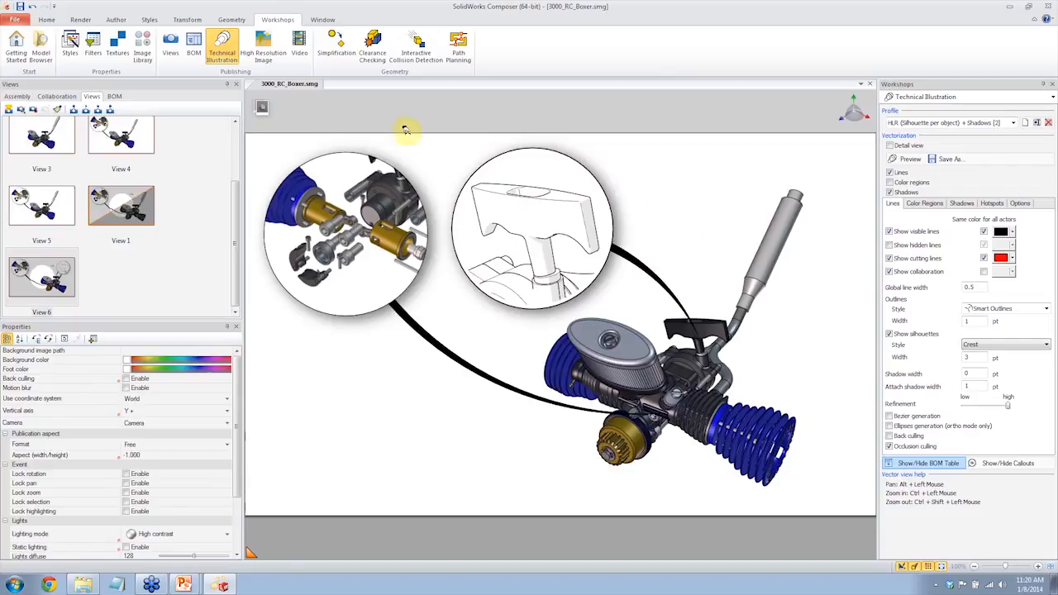
left_click(68, 281)
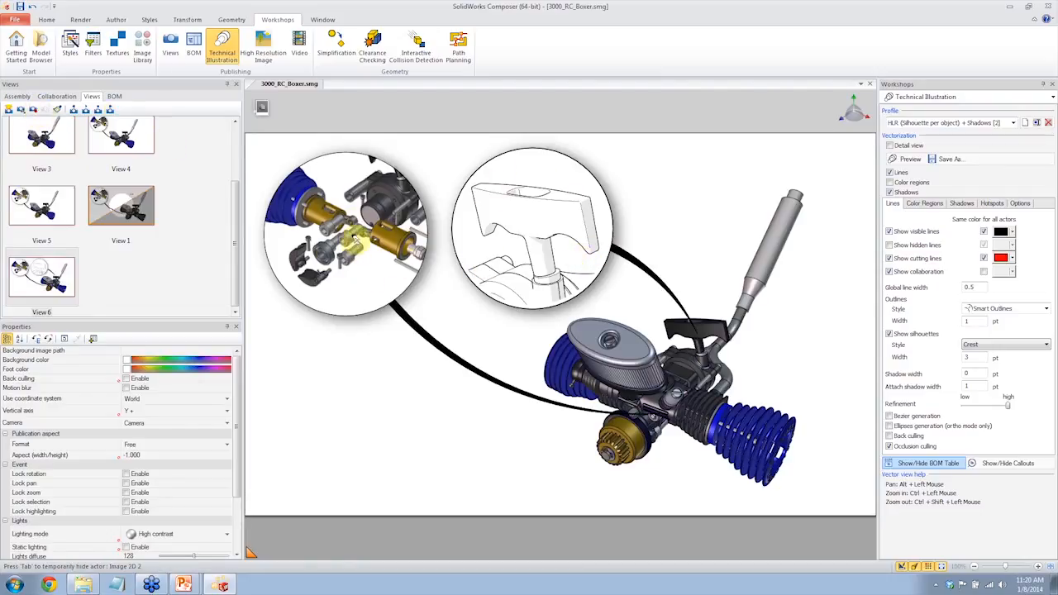
Step: Find the captured Image 2D 2 among the collaboration panels and rename it Digger
left_click(54, 97)
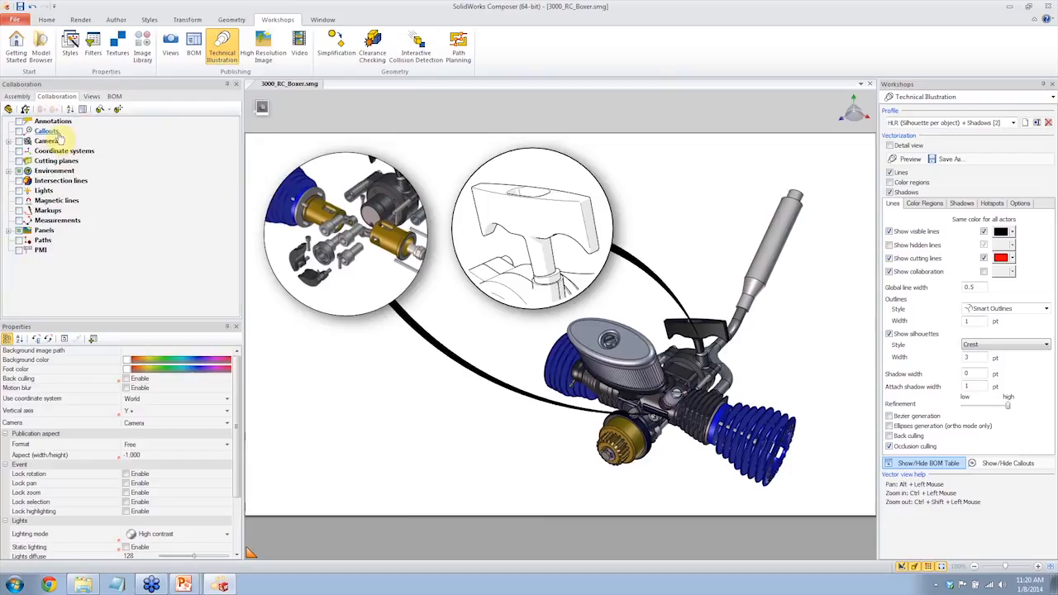
left_click(8, 229)
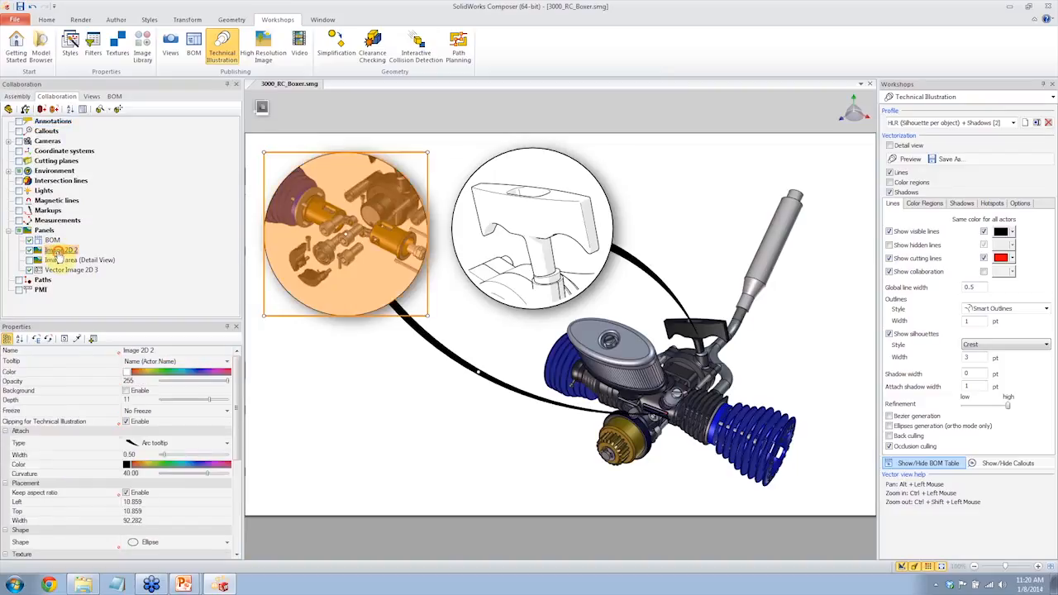
left_click(61, 250)
left_click(72, 250)
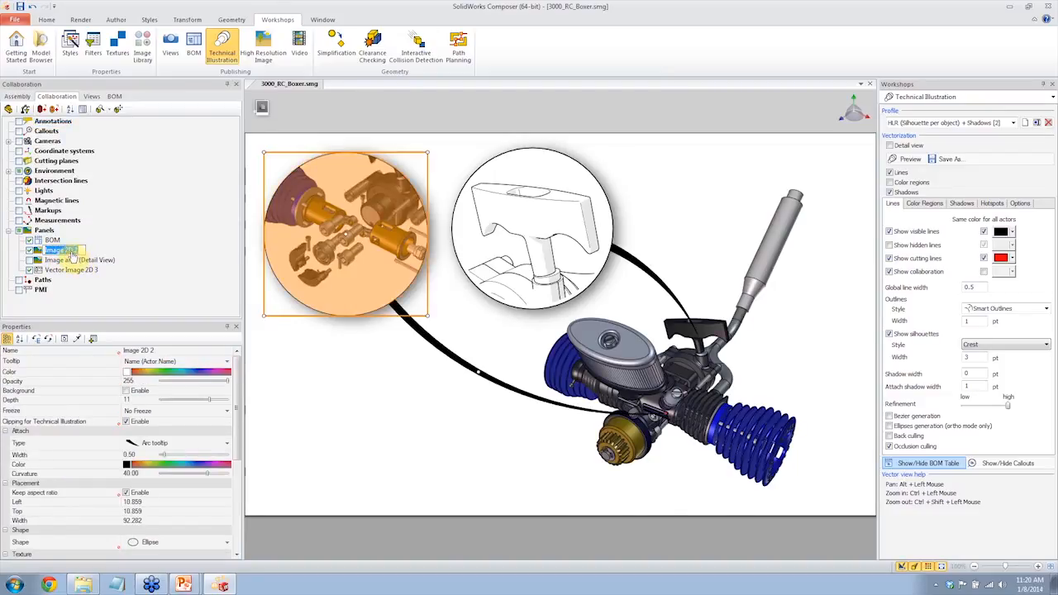
type("Digger")
Step: Rename the Vector Image 2D 3 panel as Detail
left_click(78, 271)
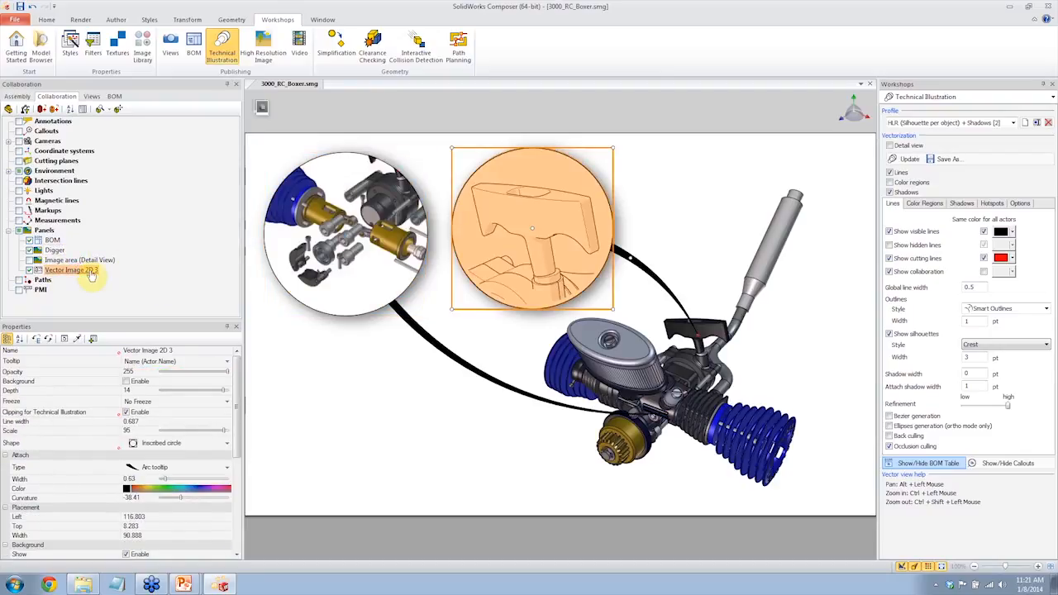
left_click(91, 273)
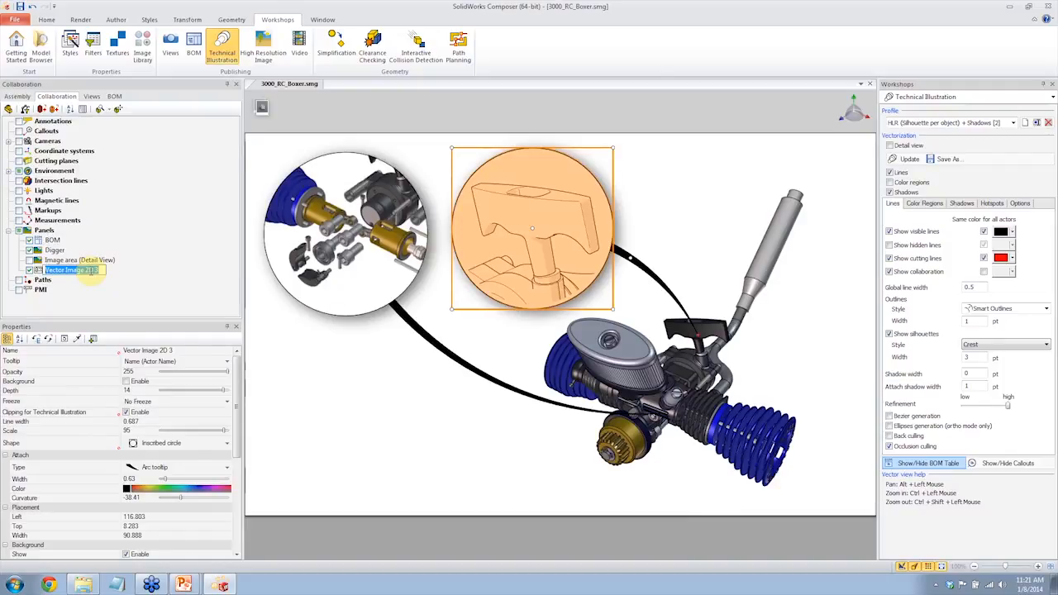
type("Detail")
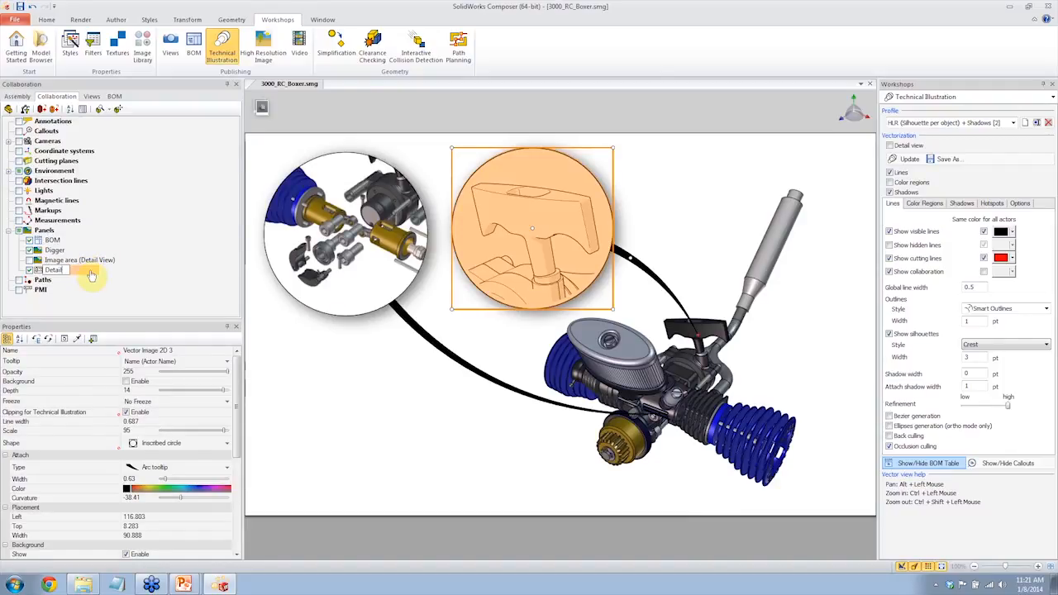
left_click(157, 266)
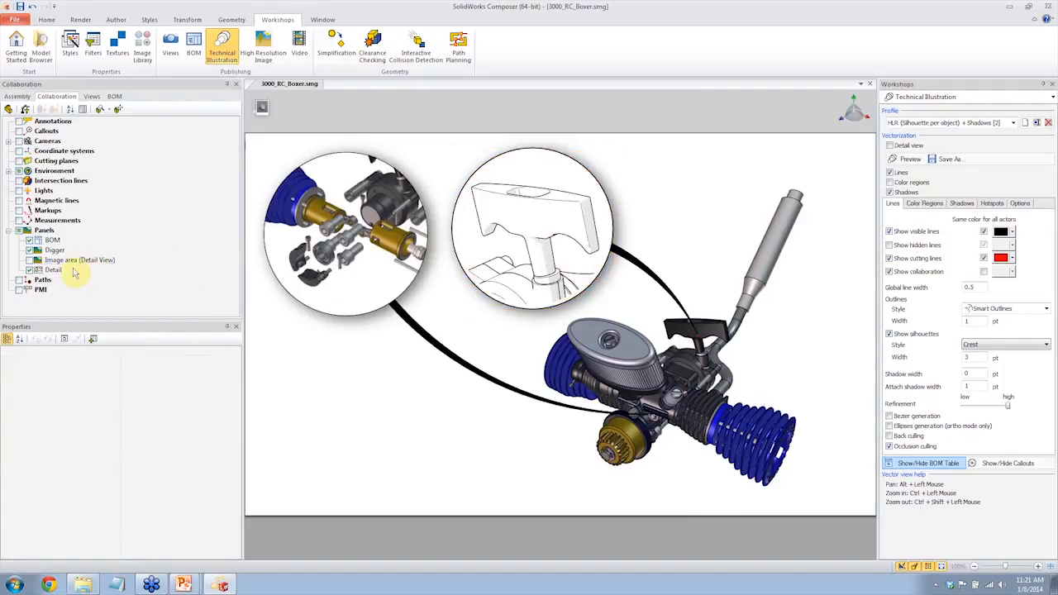
Step: Check which image each renamed panel, Detail and Digger, identifies, return to the stored views, and select the handle image on the page
left_click(52, 270)
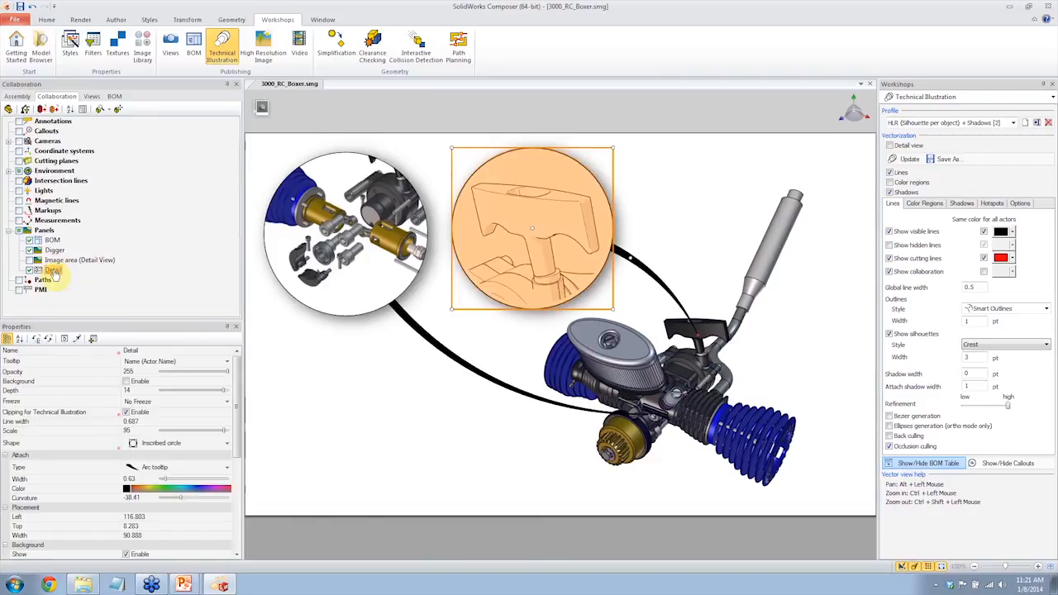
left_click(52, 271)
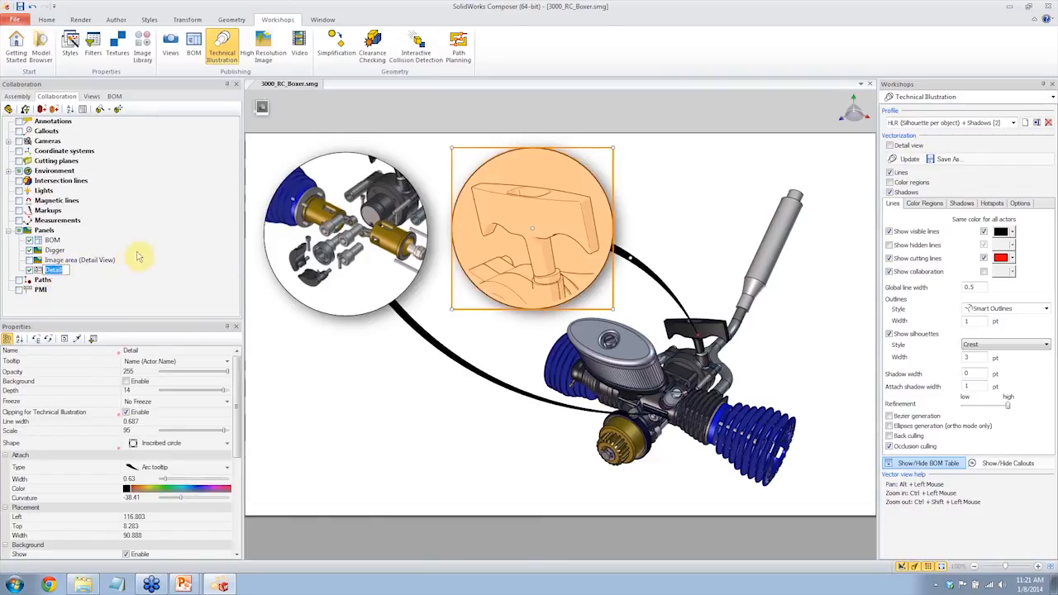
left_click(141, 253)
left_click(54, 250)
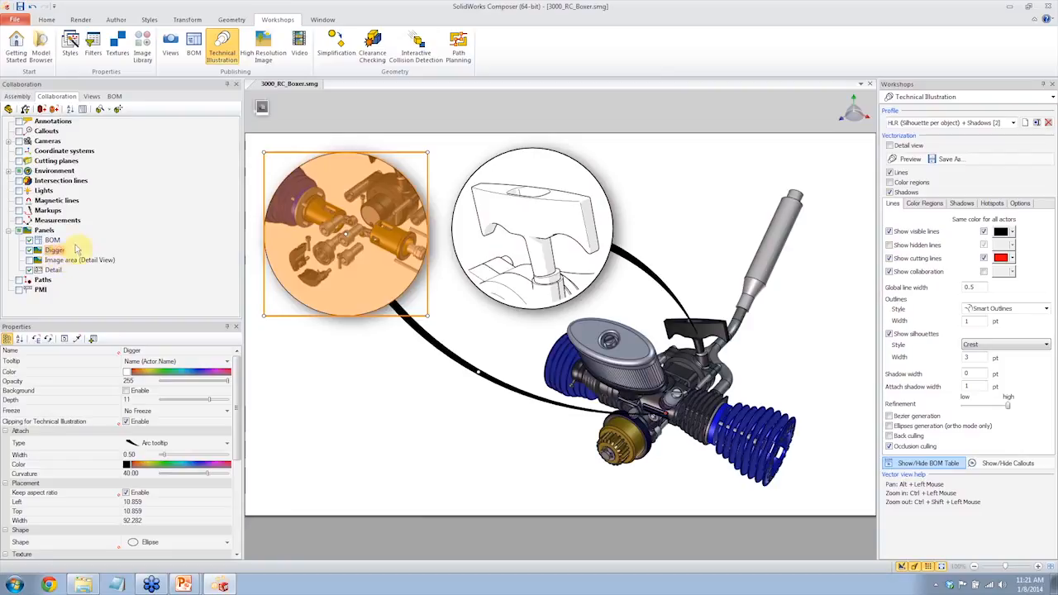
left_click(126, 234)
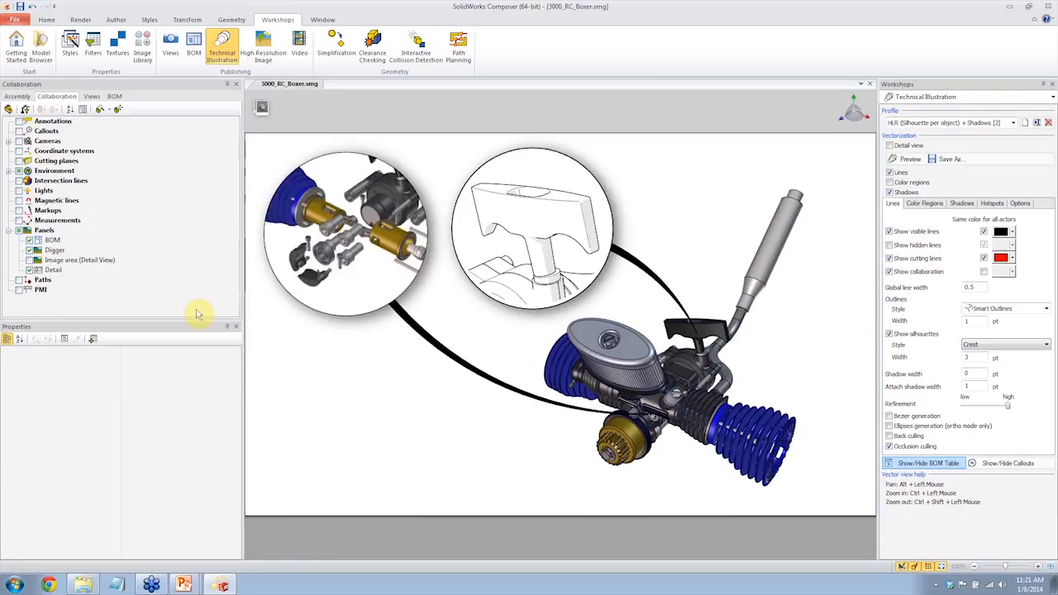
left_click(92, 96)
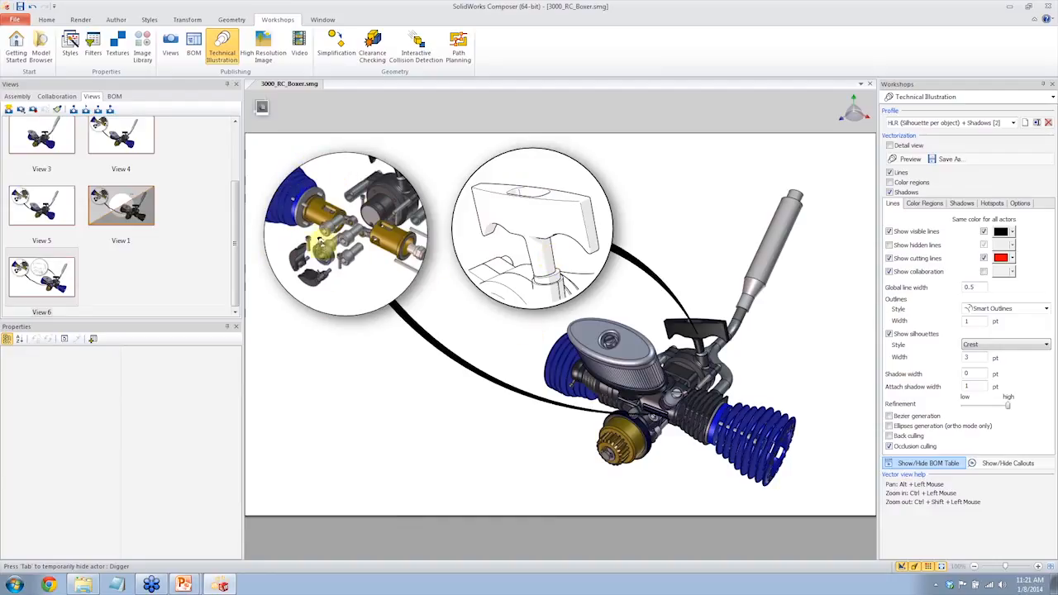
left_click(552, 268)
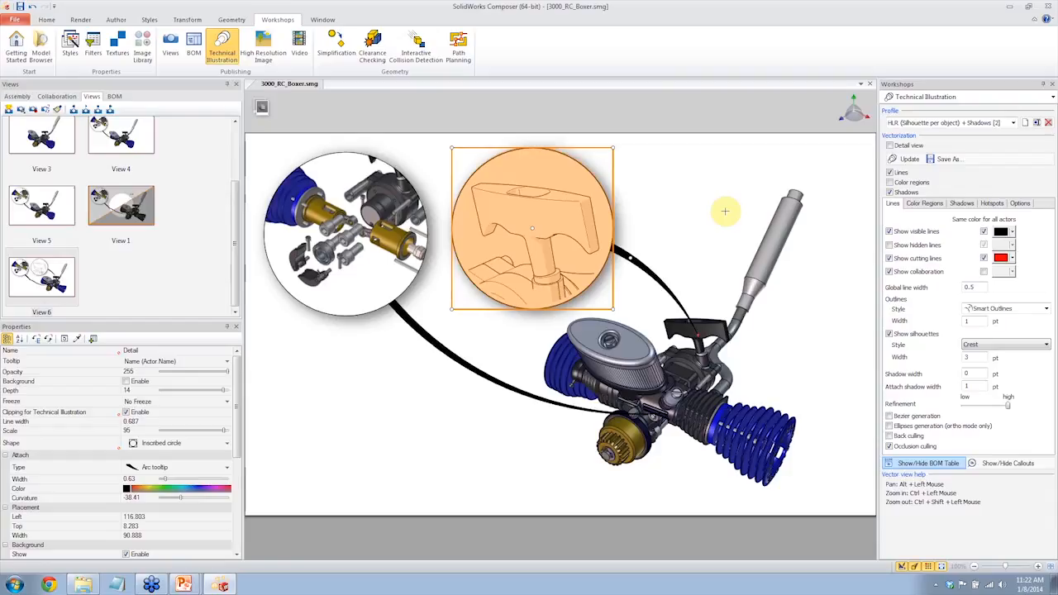
Step: Close the Technical Illustration workshop to give the engine page more room
left_click(1052, 97)
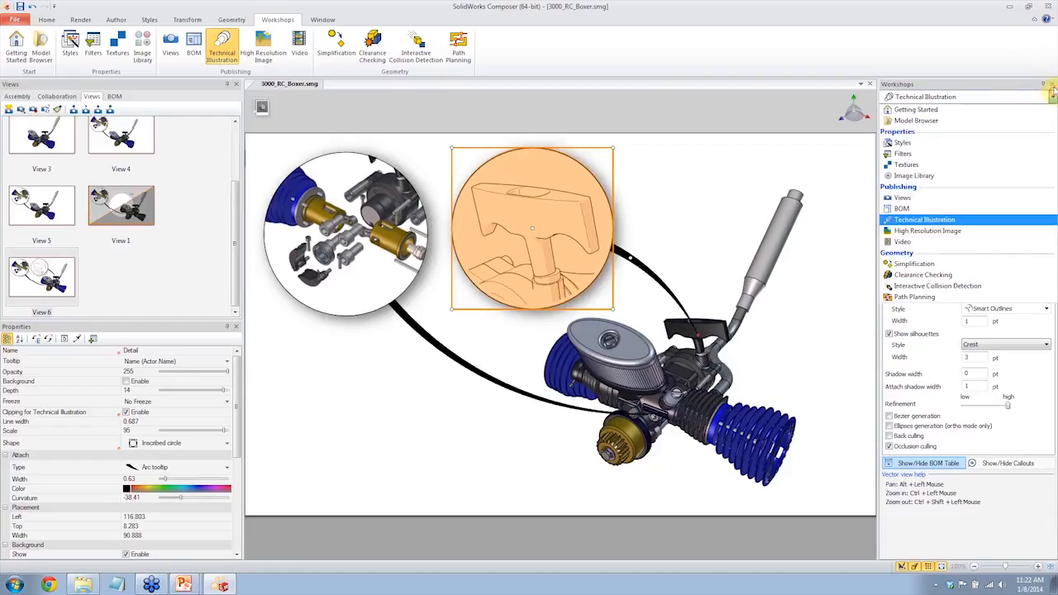
left_click(1052, 96)
left_click(1052, 84)
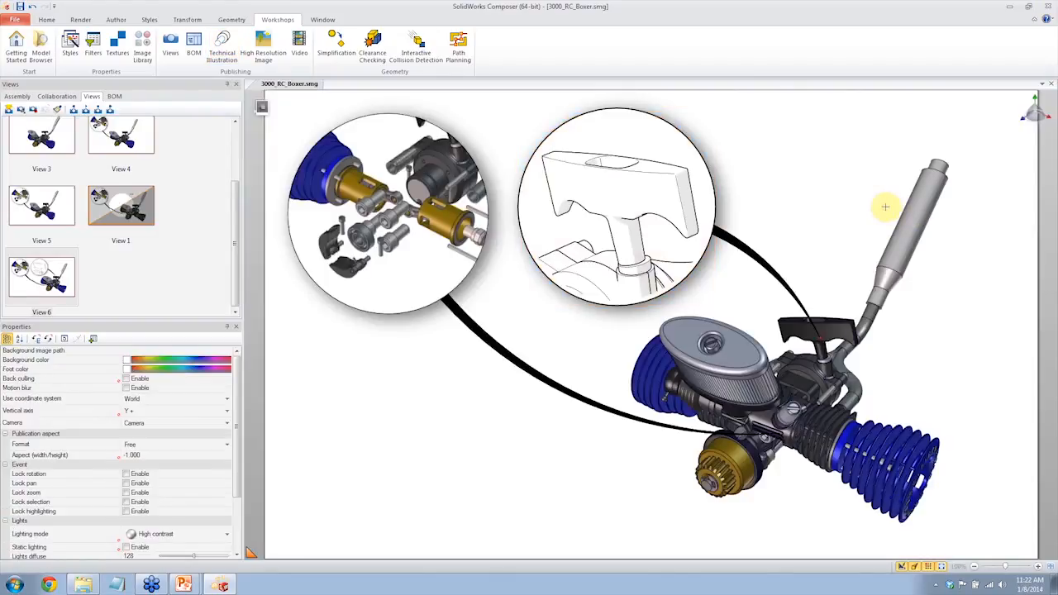
Step: Attach a Demo Text style label to the 3301_Clutch part and place its text to the lower left of the engine
left_click(150, 20)
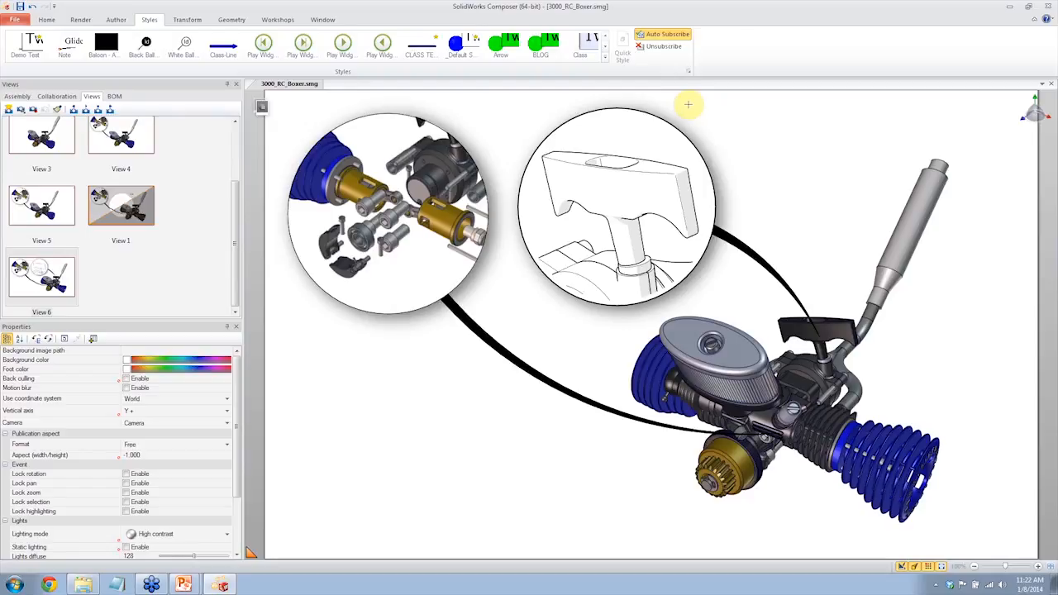
left_click(116, 18)
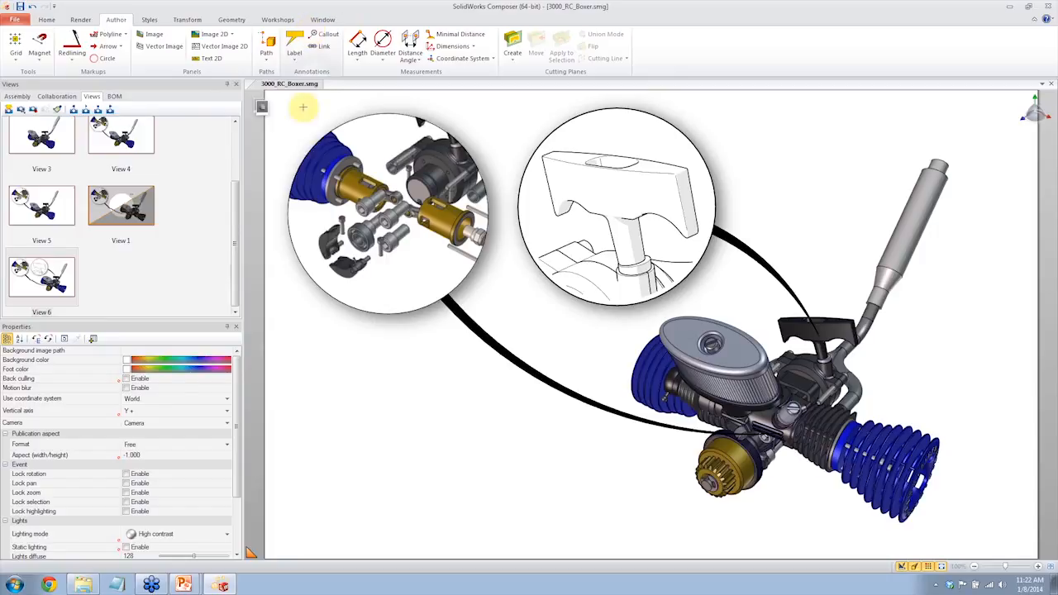
left_click(295, 43)
left_click(297, 205)
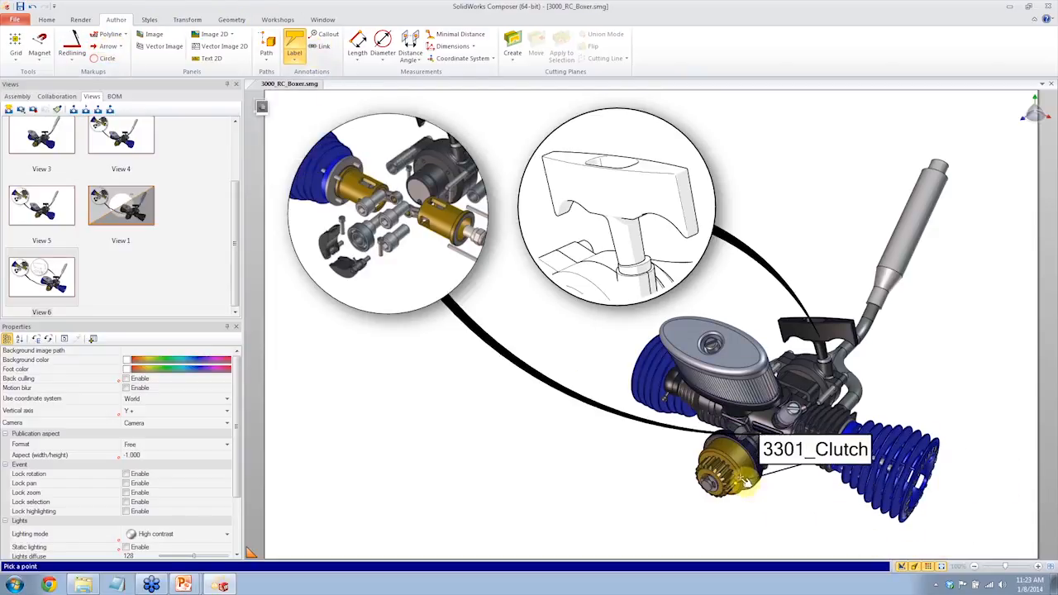
left_click(727, 461)
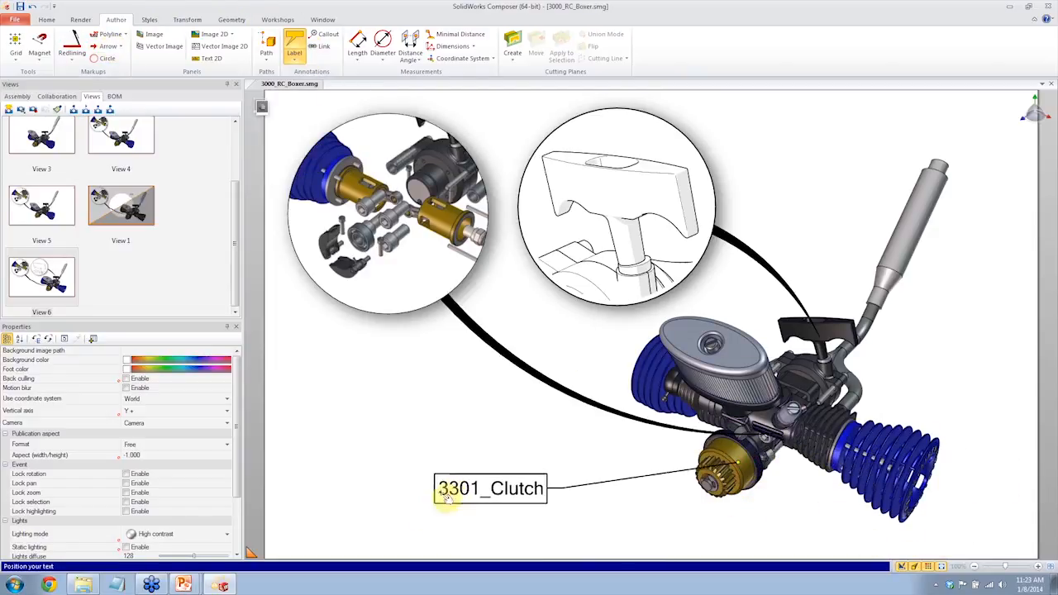
left_click(440, 499)
left_click(411, 439)
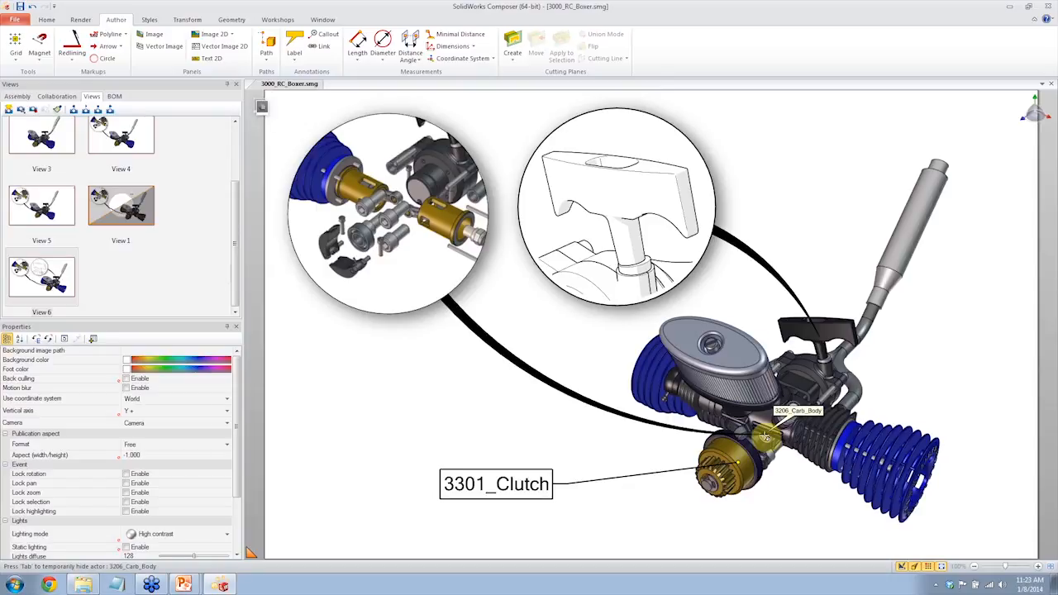
Step: Review the clutch label's properties and unsubscribe it from the Demo Text style
left_click(512, 479)
left_click_drag(237, 385, 236, 377)
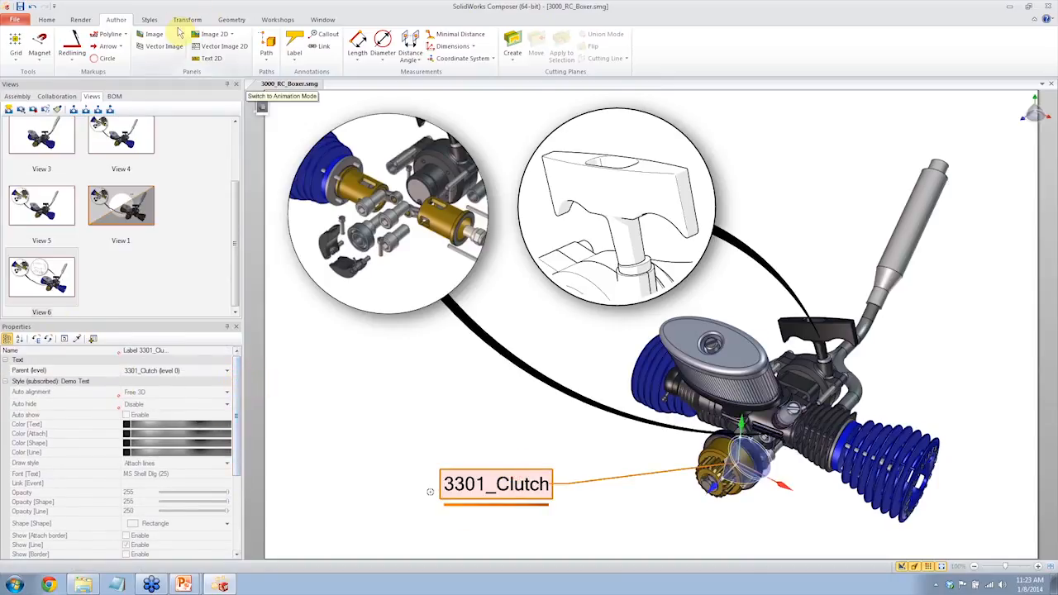
left_click(146, 20)
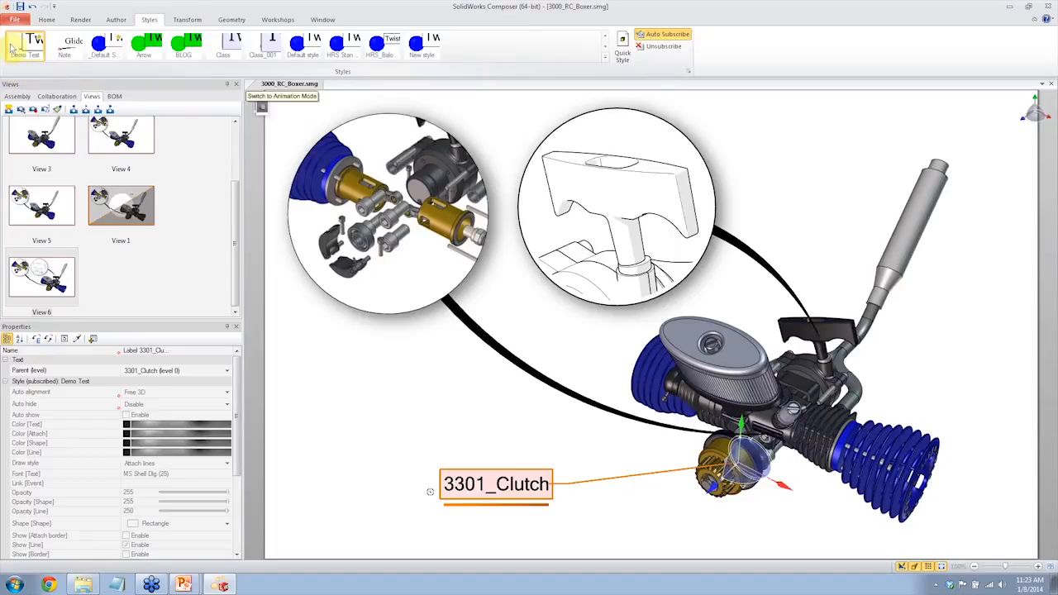
left_click(665, 47)
left_click(474, 421)
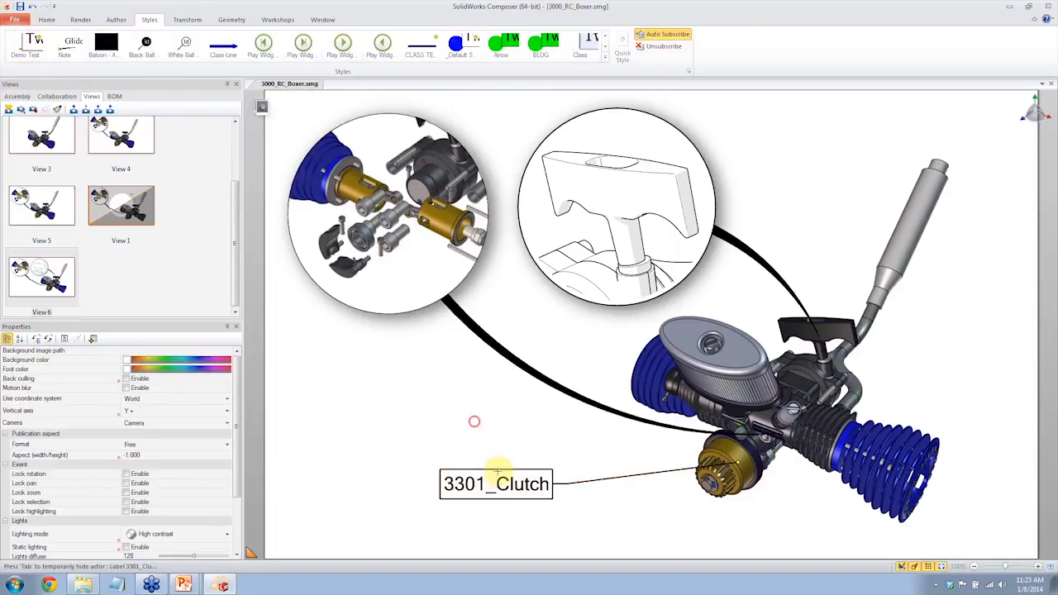
Step: Select the clutch label again and turn on Auto Subscribe for styles
left_click(502, 480)
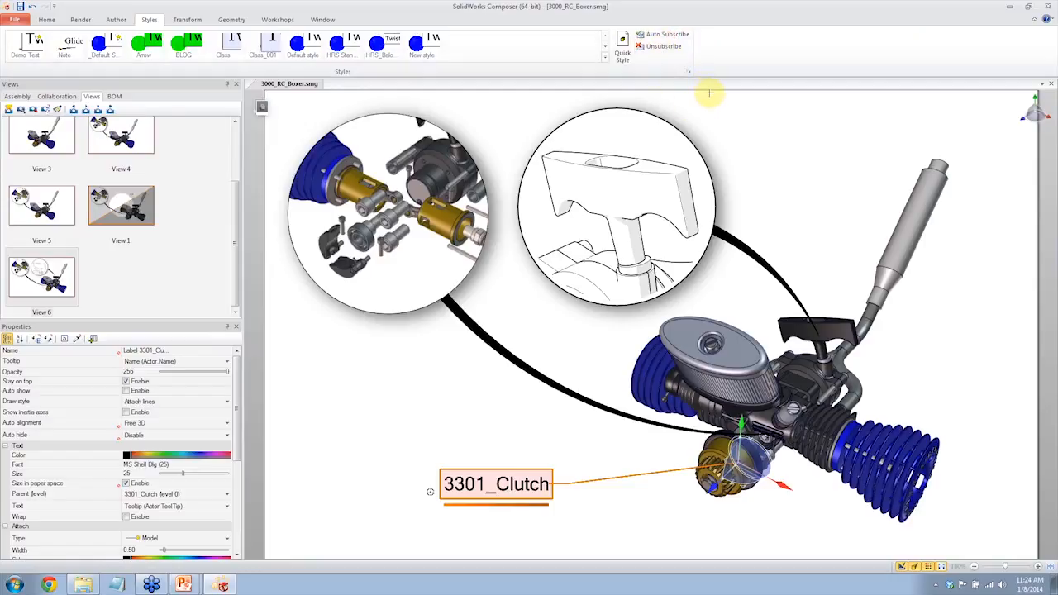
left_click(666, 34)
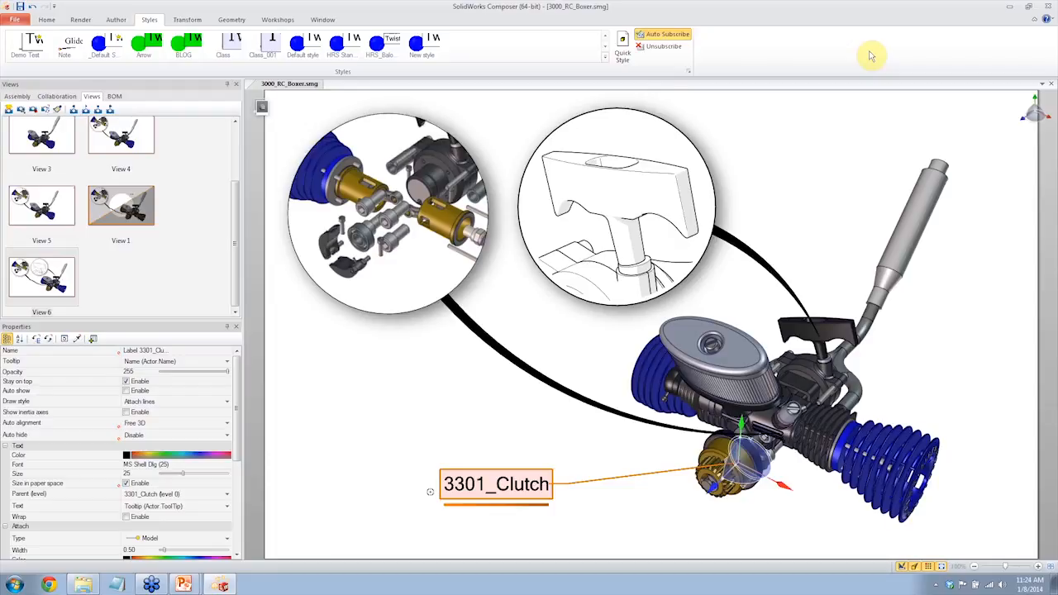
left_click(653, 32)
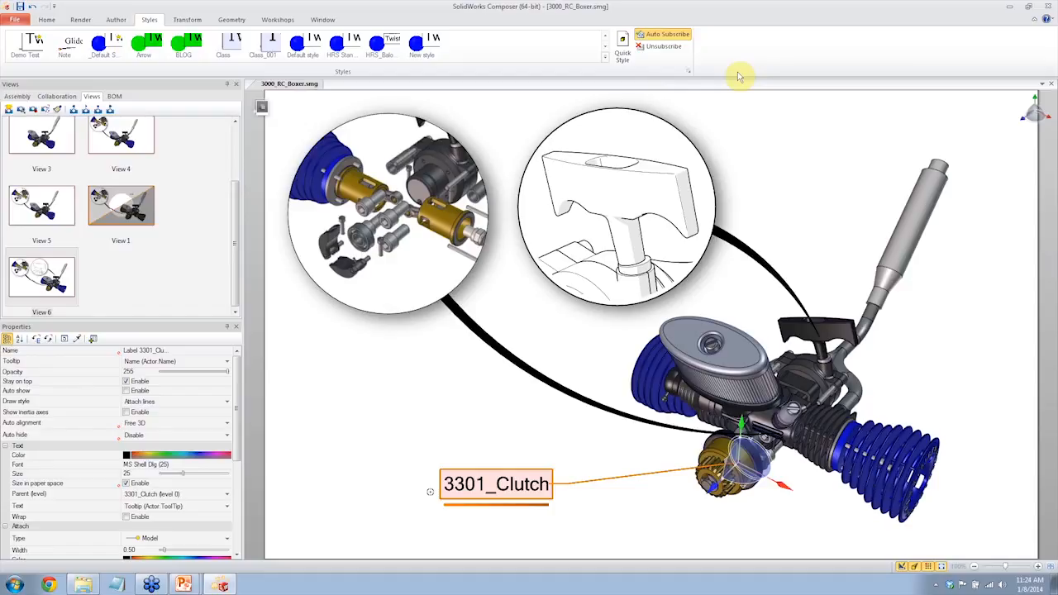
Step: Select the 3301_Clutch label and set its text color to dark blue
left_click(368, 446)
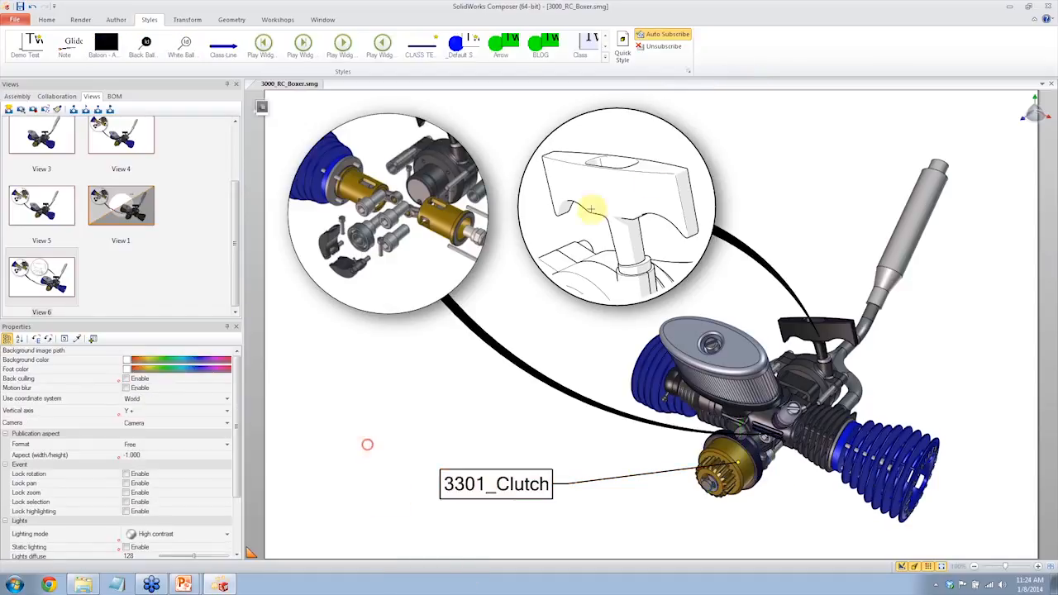
left_click(482, 484)
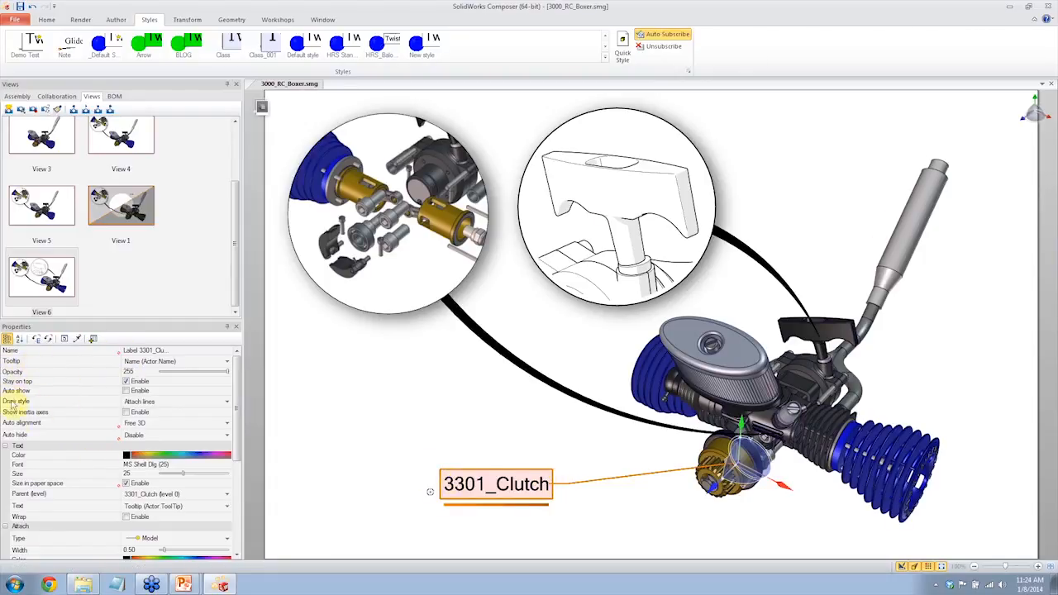
left_click(127, 455)
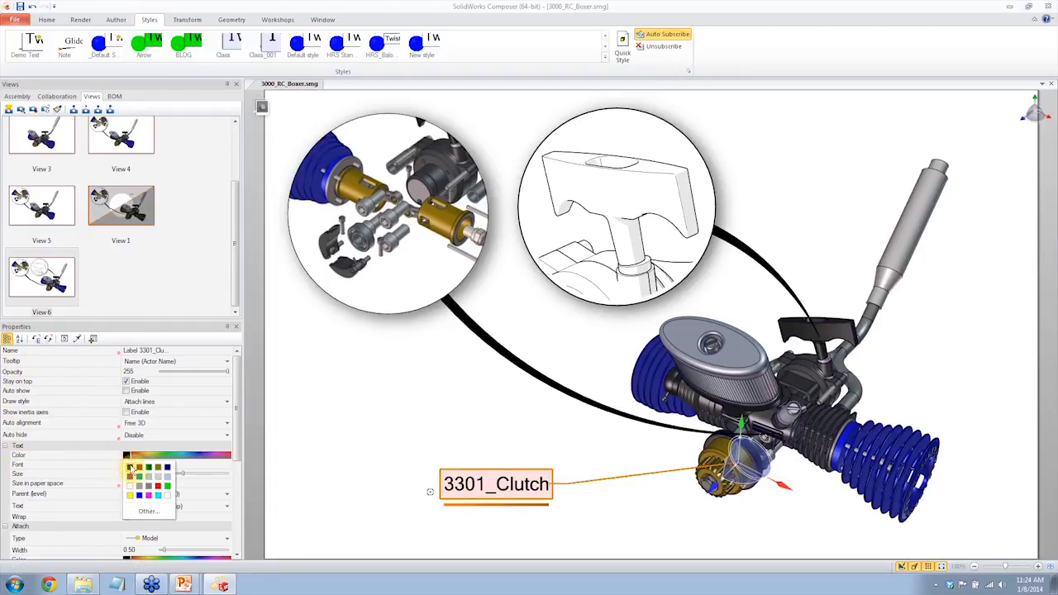
left_click(166, 477)
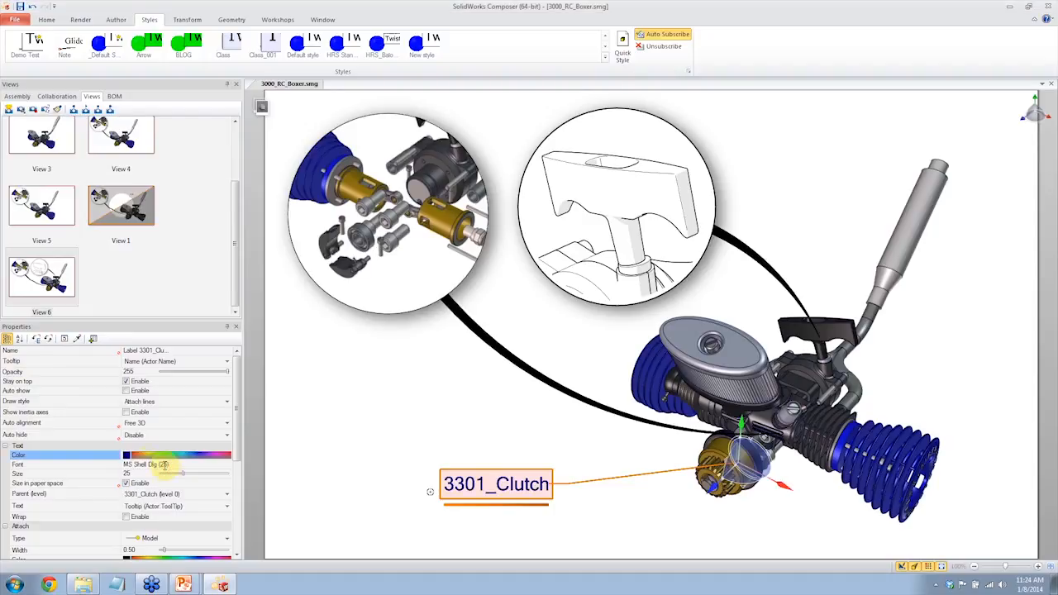
Step: Set the clutch label's font to Modern No. 20 in regular style and its text size to 38
left_click(192, 464)
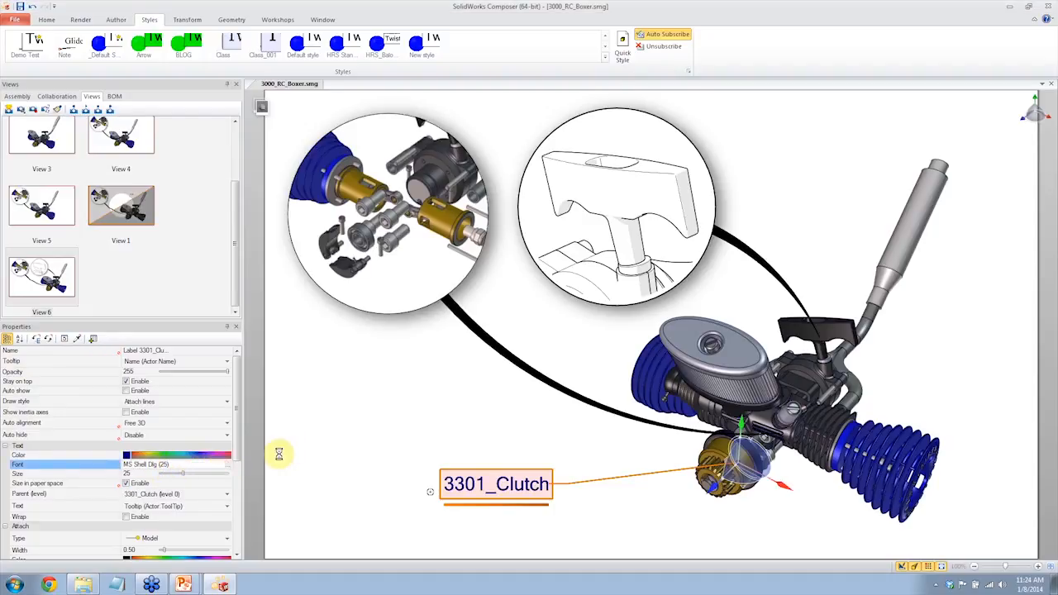
left_click(234, 465)
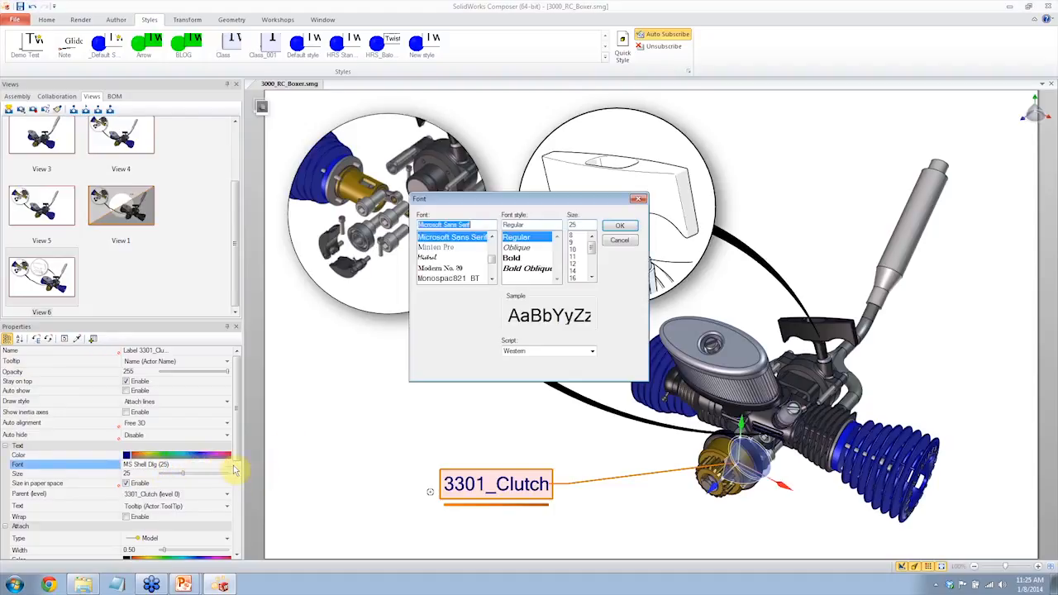
left_click(441, 270)
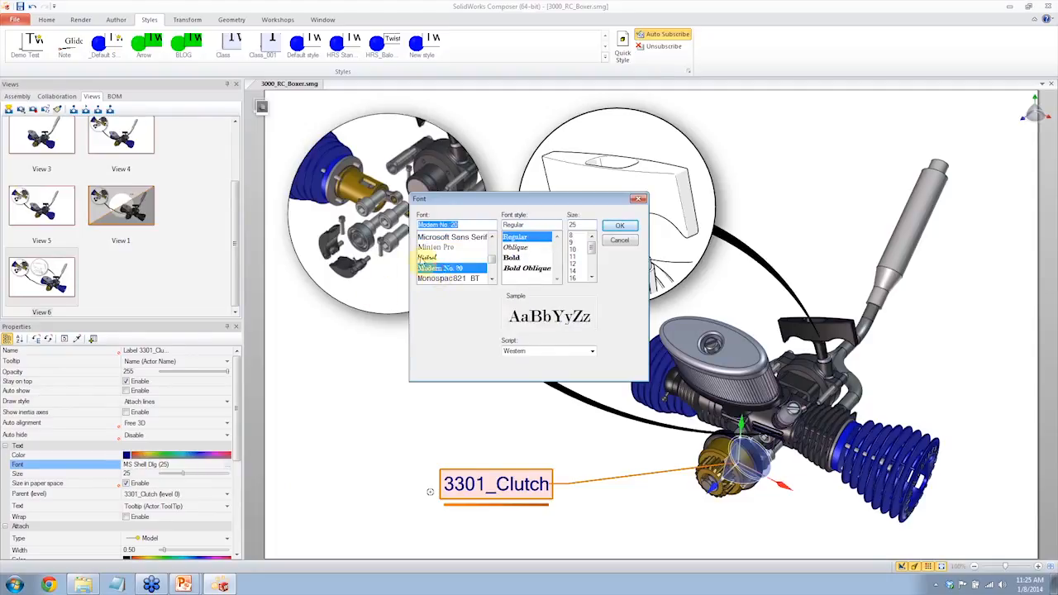
left_click(573, 270)
left_click(619, 226)
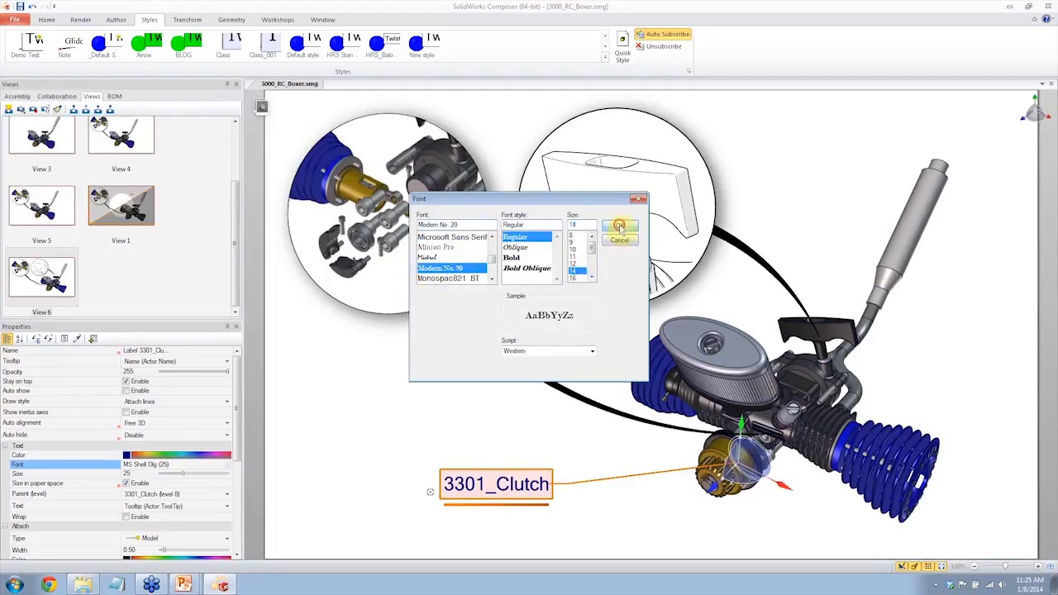
left_click(172, 473)
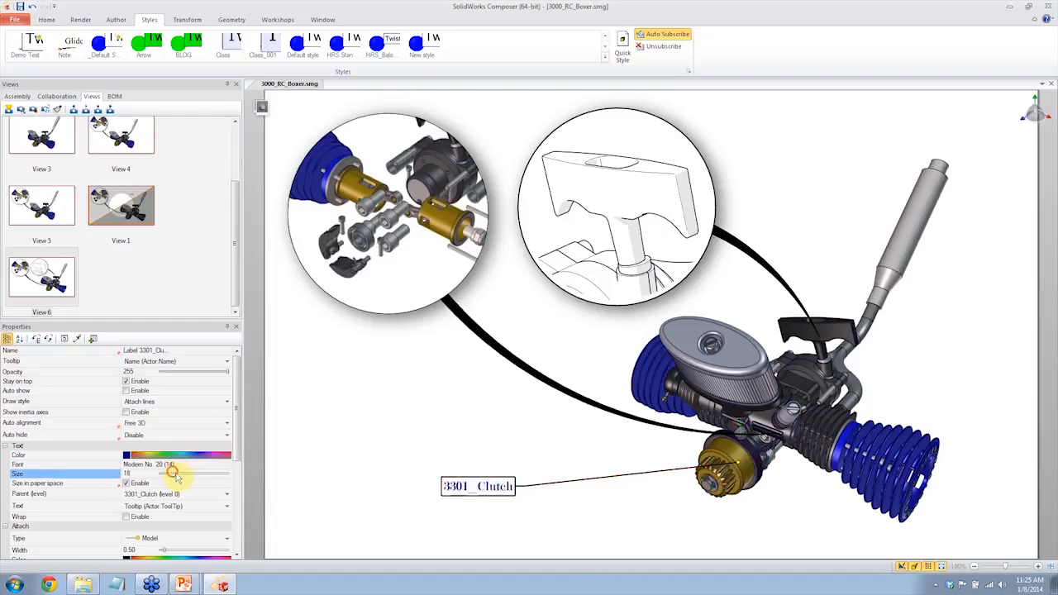
left_click_drag(174, 476, 195, 476)
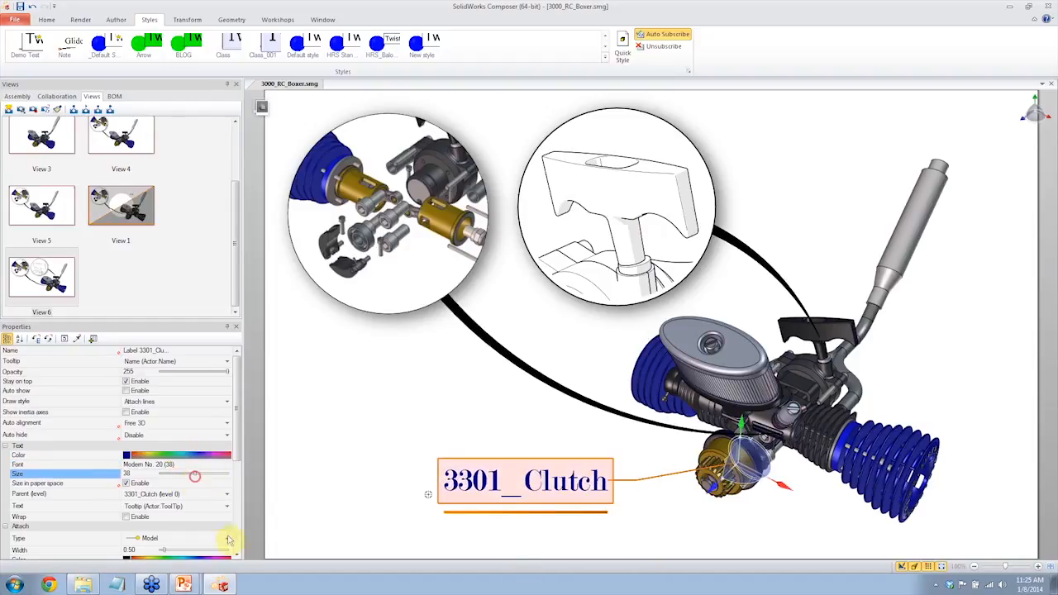
Step: Set the clutch label's attach type to Arc tooltip
left_click_drag(236, 420, 238, 462)
left_click(165, 465)
left_click(165, 465)
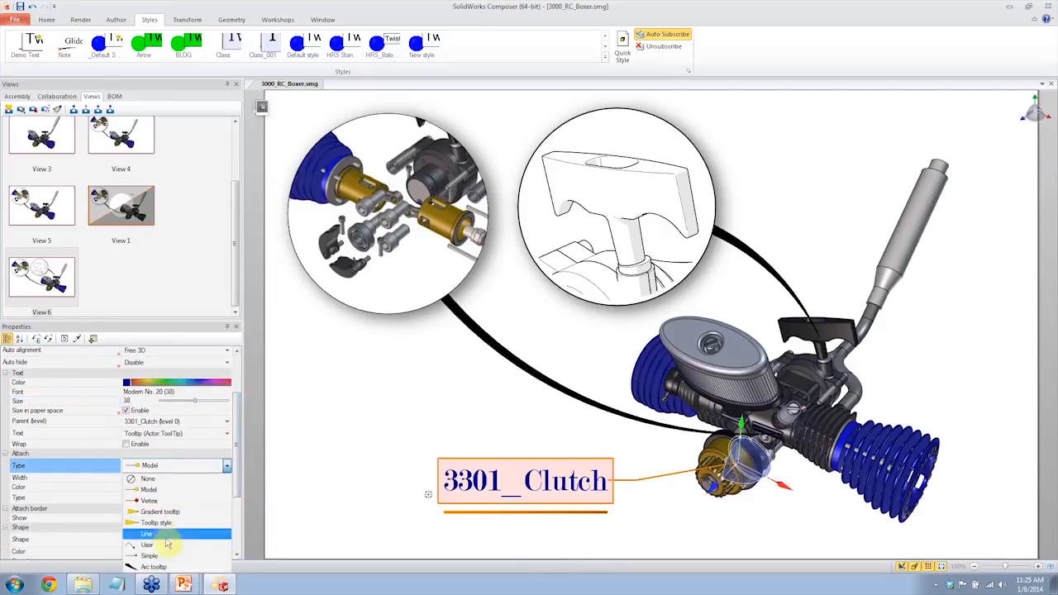
left_click(157, 567)
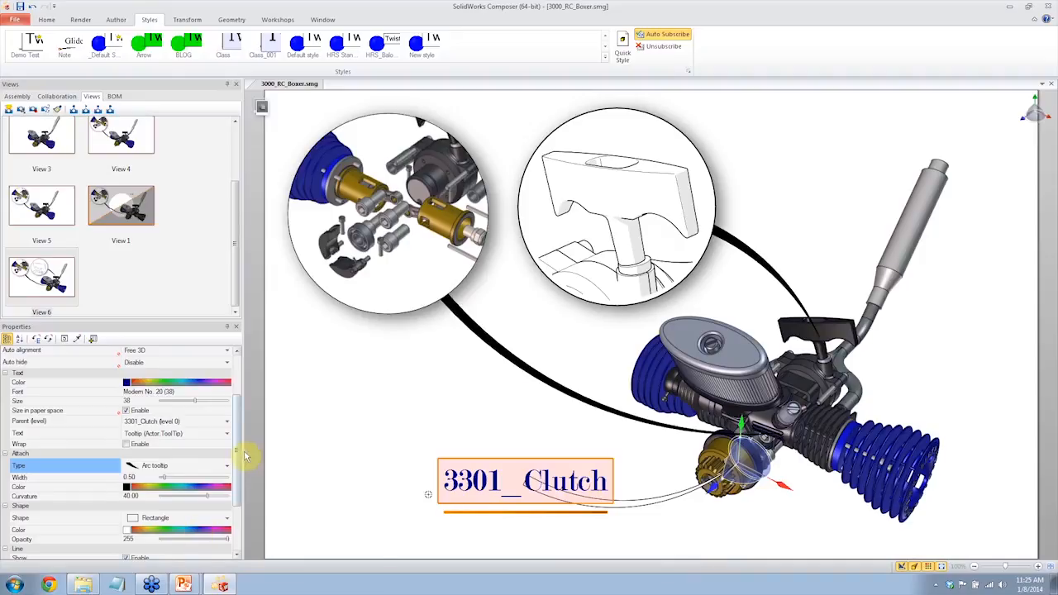
Step: Try the ellipse and circle shapes on the clutch label, keep Ellipse, and move the label farther up and left from the clutch
left_click_drag(238, 455, 242, 496)
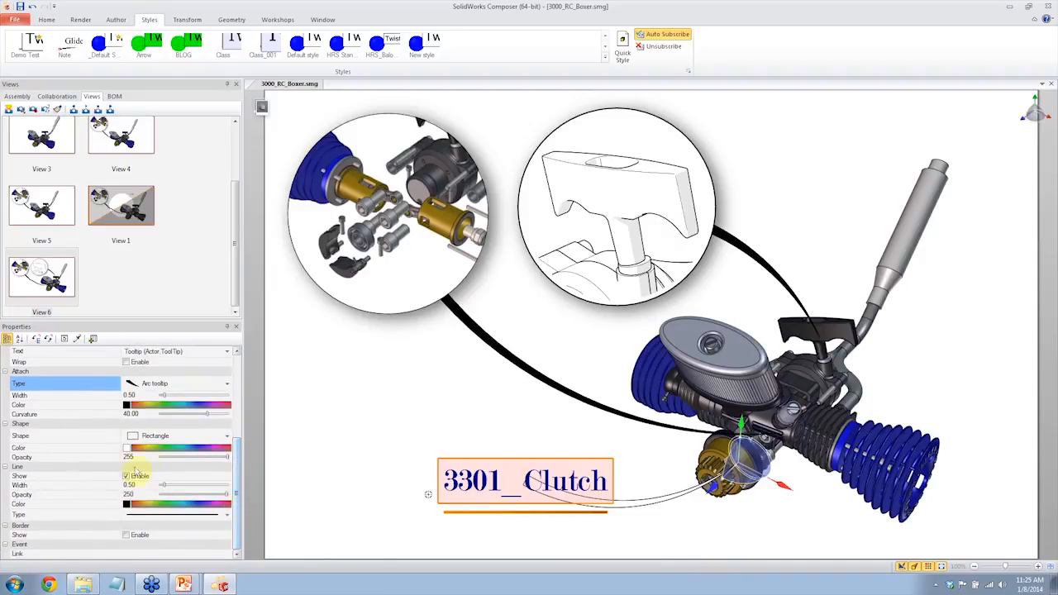
left_click(176, 436)
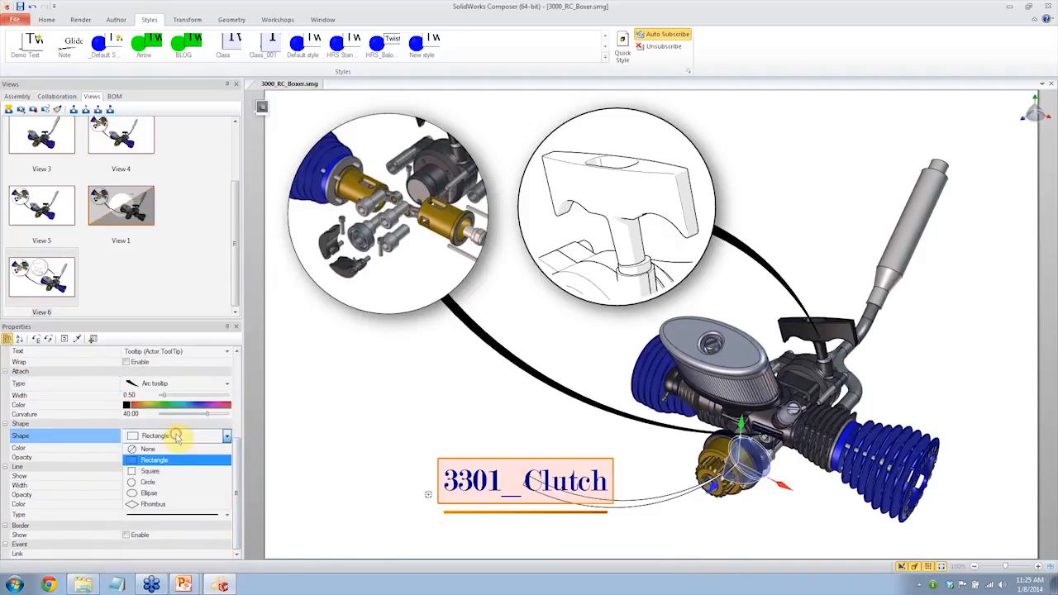
left_click(176, 492)
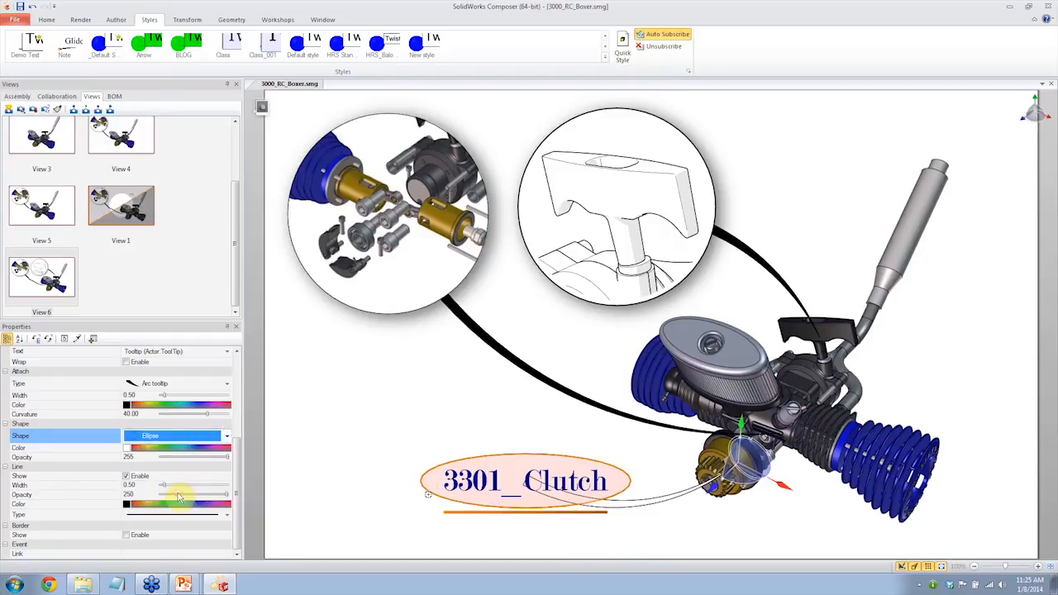
left_click(144, 435)
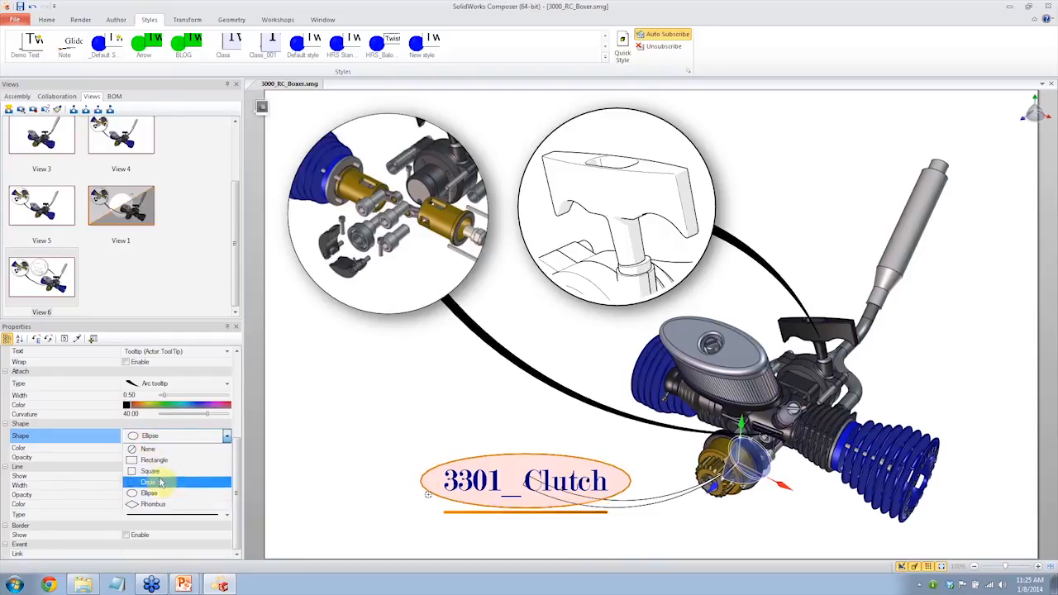
left_click(162, 482)
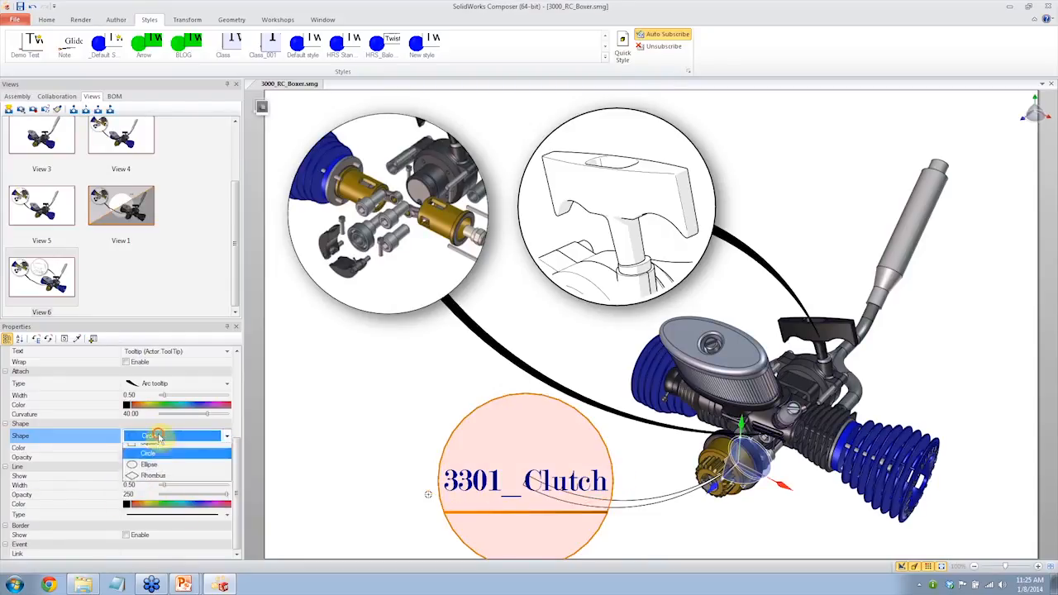
left_click(165, 435)
left_click(169, 492)
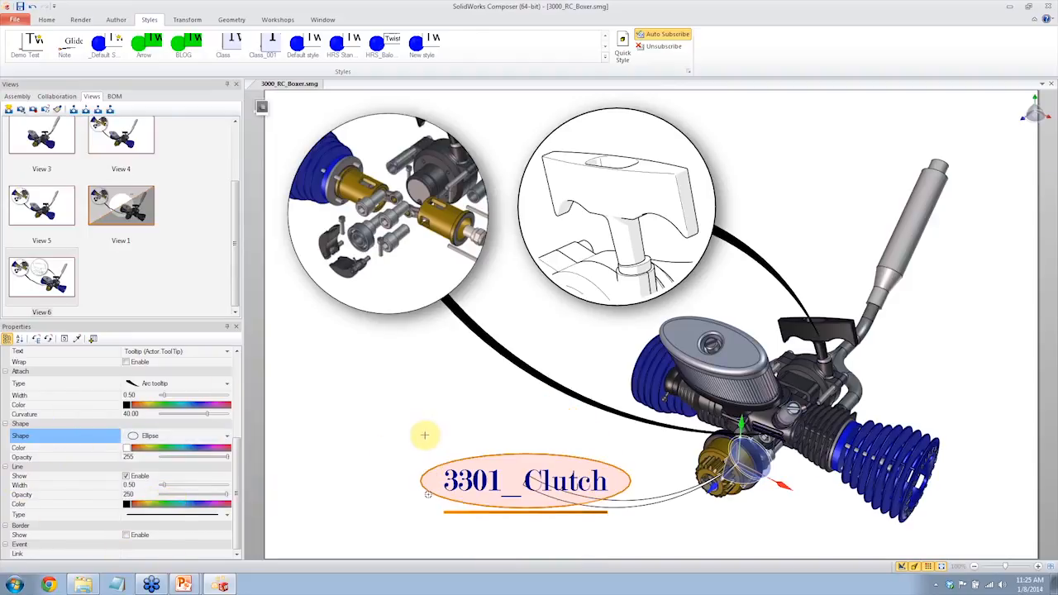
left_click_drag(511, 481, 445, 465)
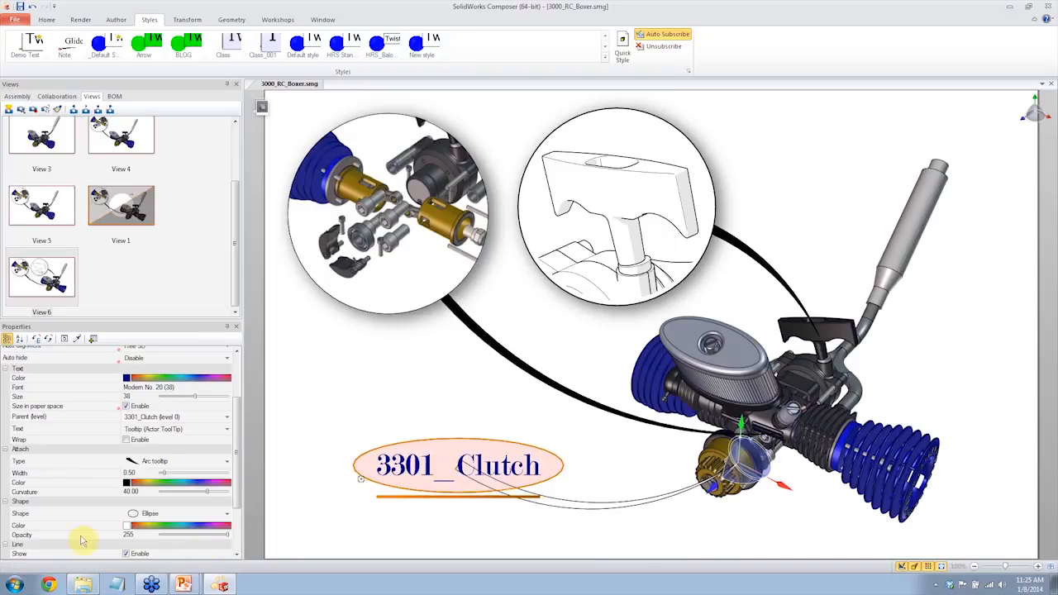
Step: Fill the clutch label's ellipse with a pale lavender-blue shape color and capture the page as a new view
left_click_drag(237, 484, 234, 522)
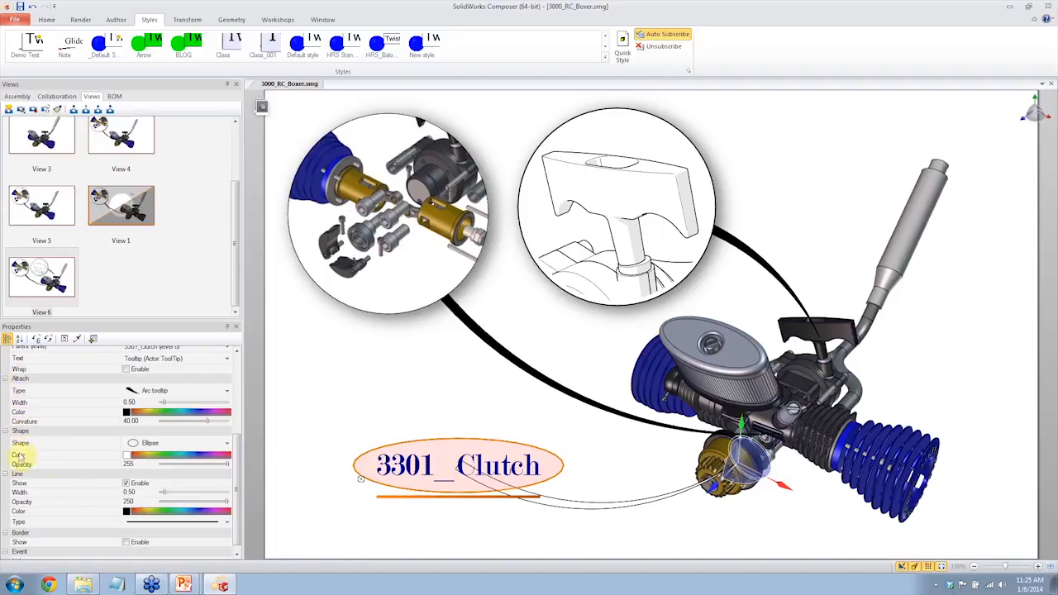
left_click(129, 455)
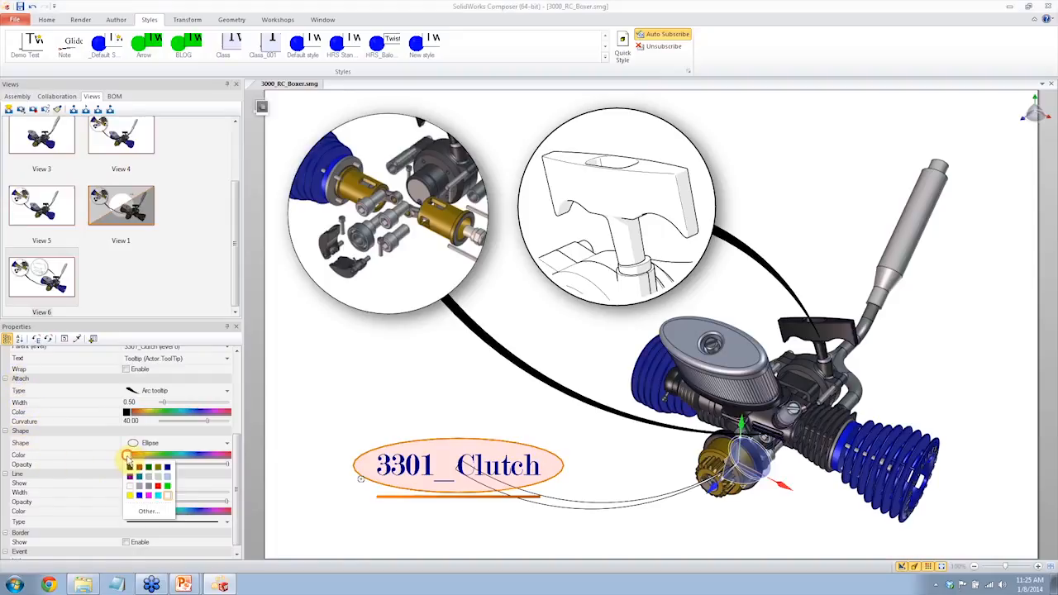
left_click(157, 510)
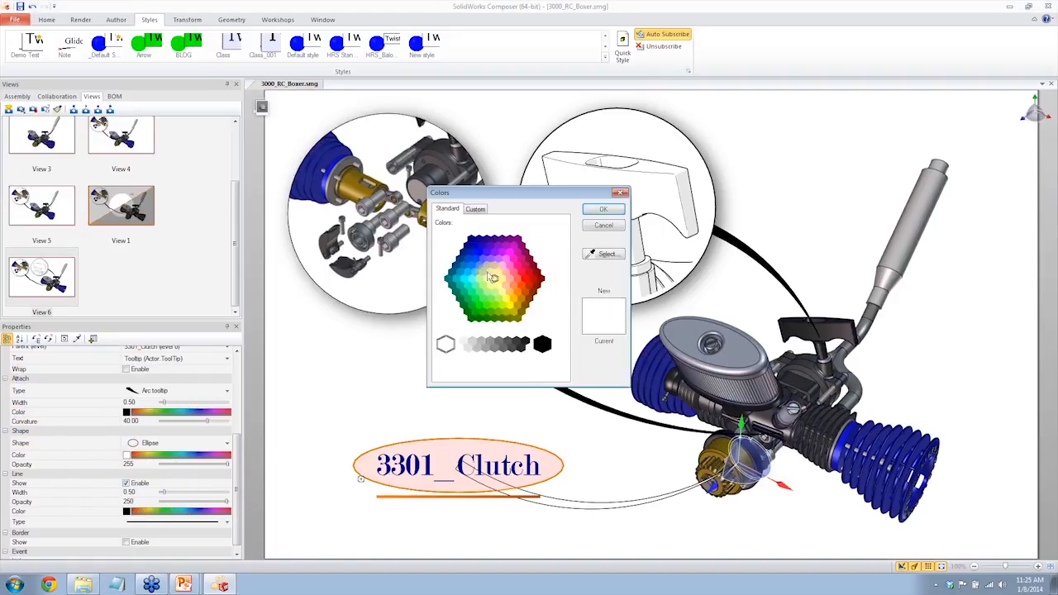
left_click(493, 277)
left_click(603, 209)
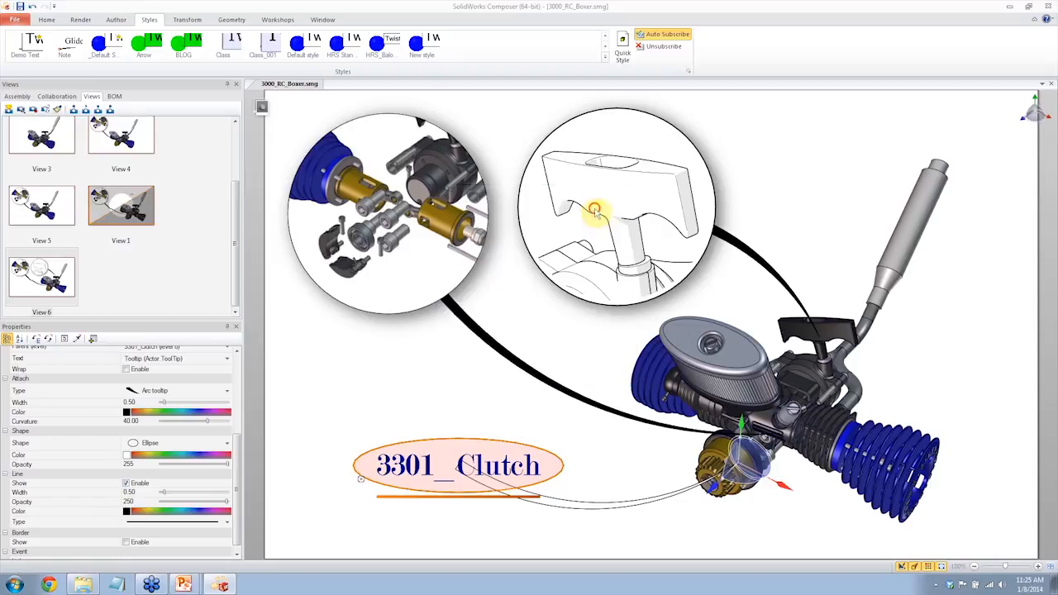
left_click(434, 337)
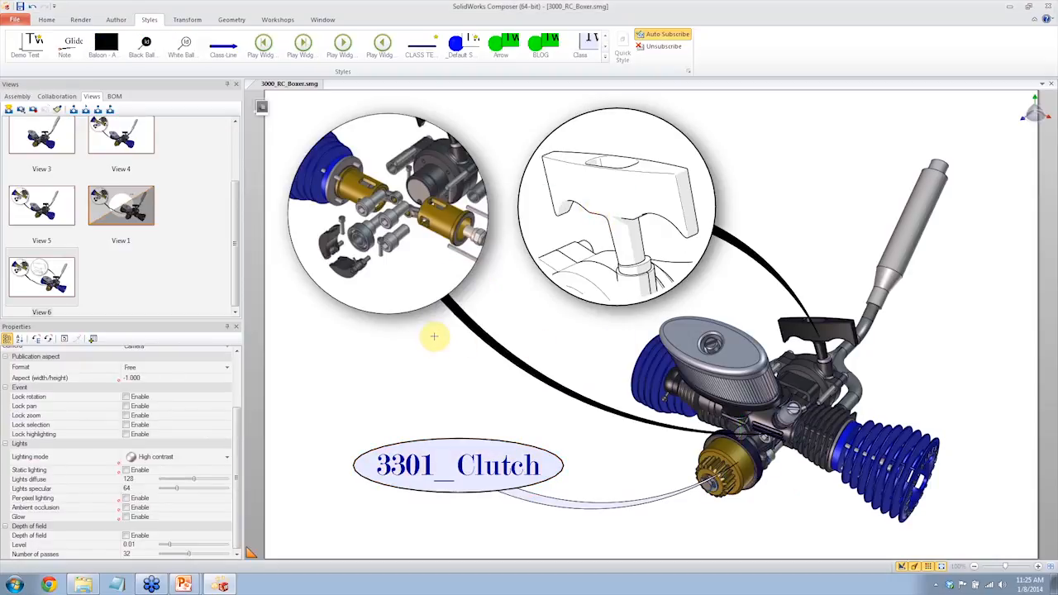
left_click(9, 111)
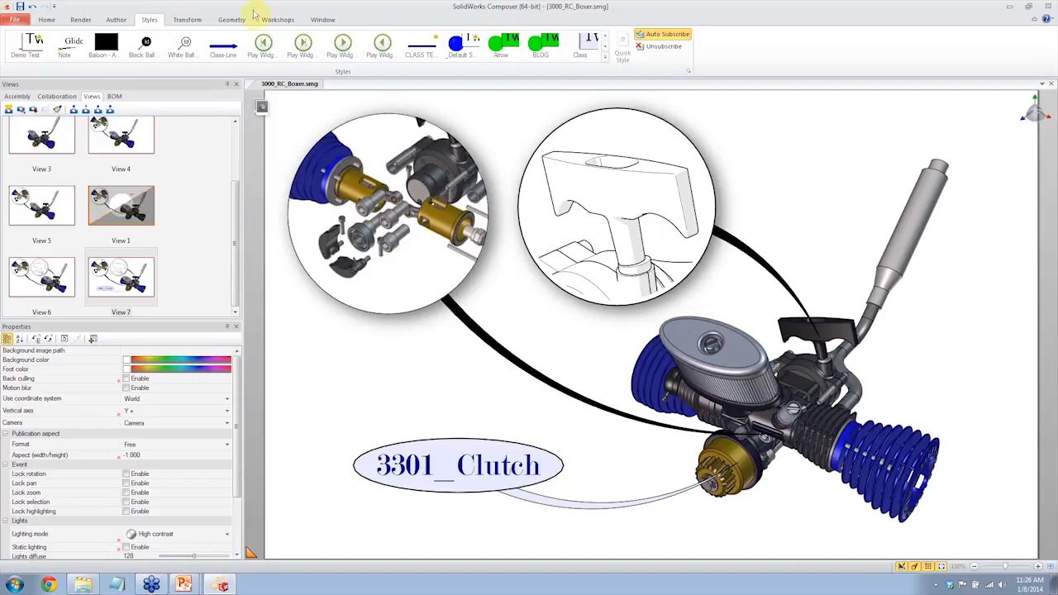
Step: Open the Styles workshop with the clutch label selected and create a new style named "Delete me"
left_click(279, 19)
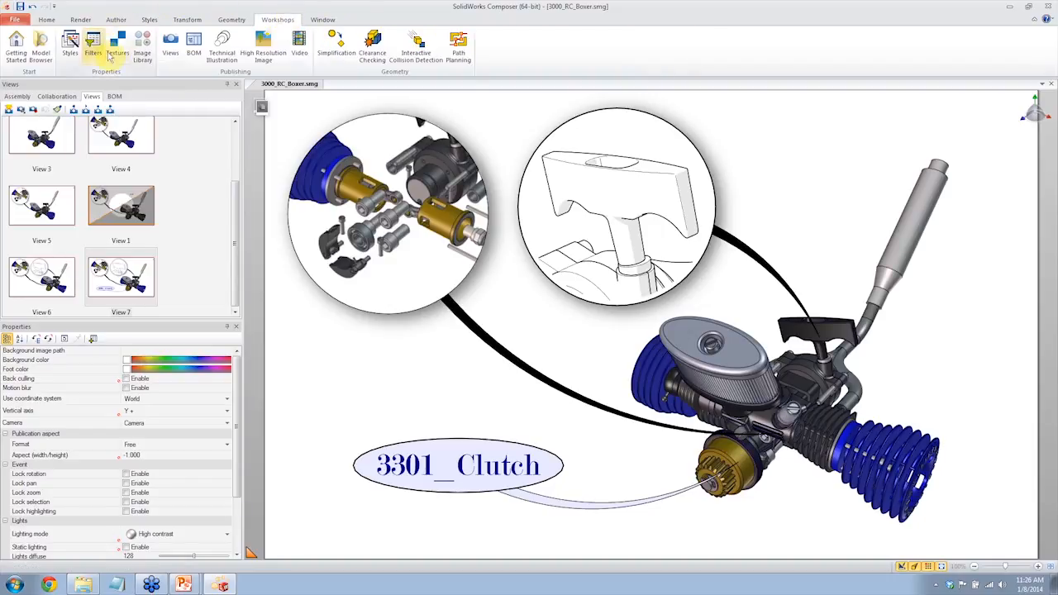
left_click(71, 47)
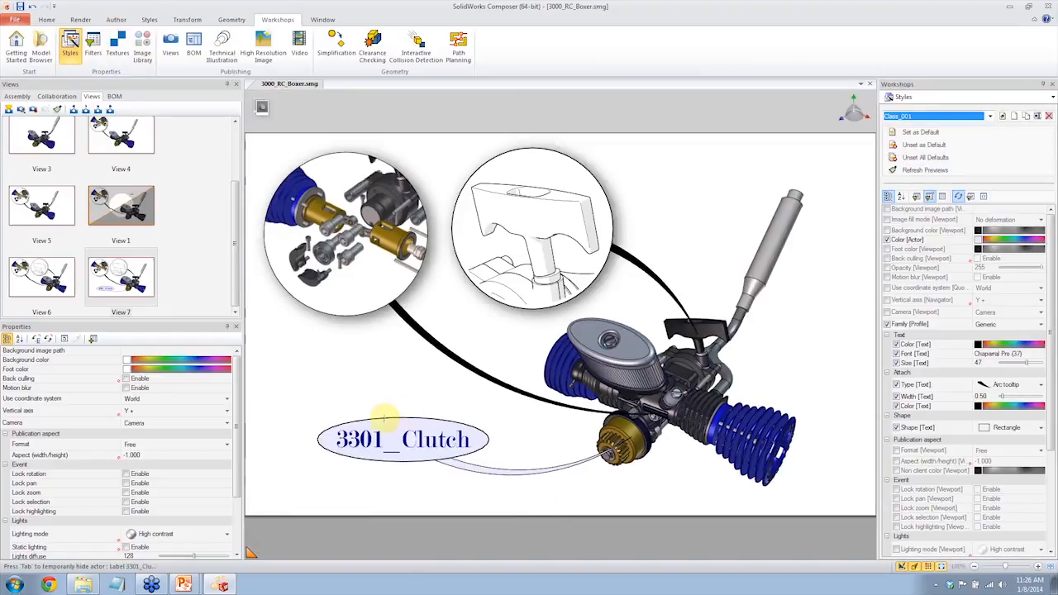
left_click(409, 426)
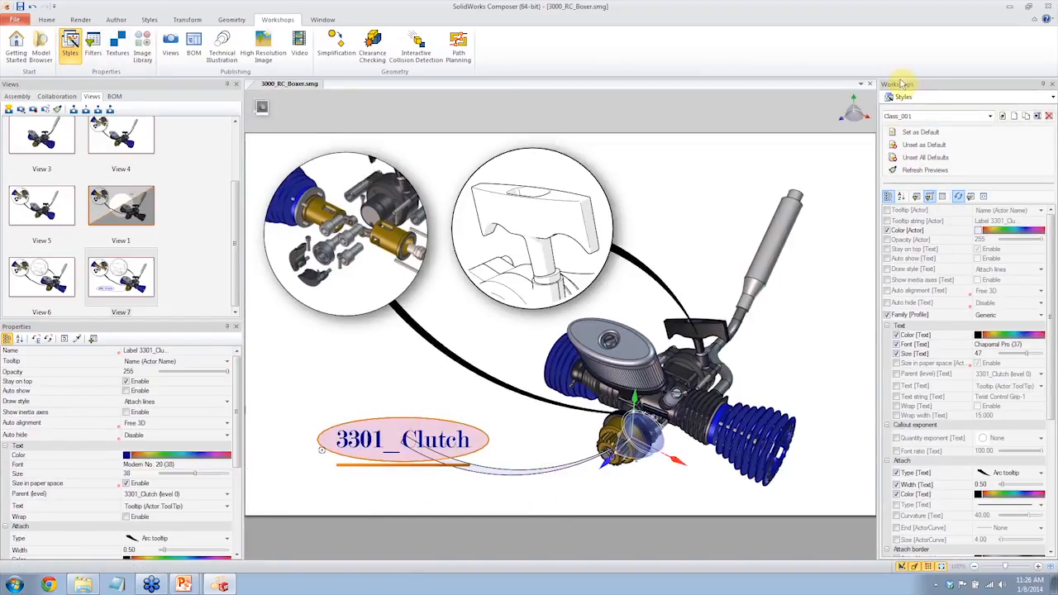
left_click(1015, 118)
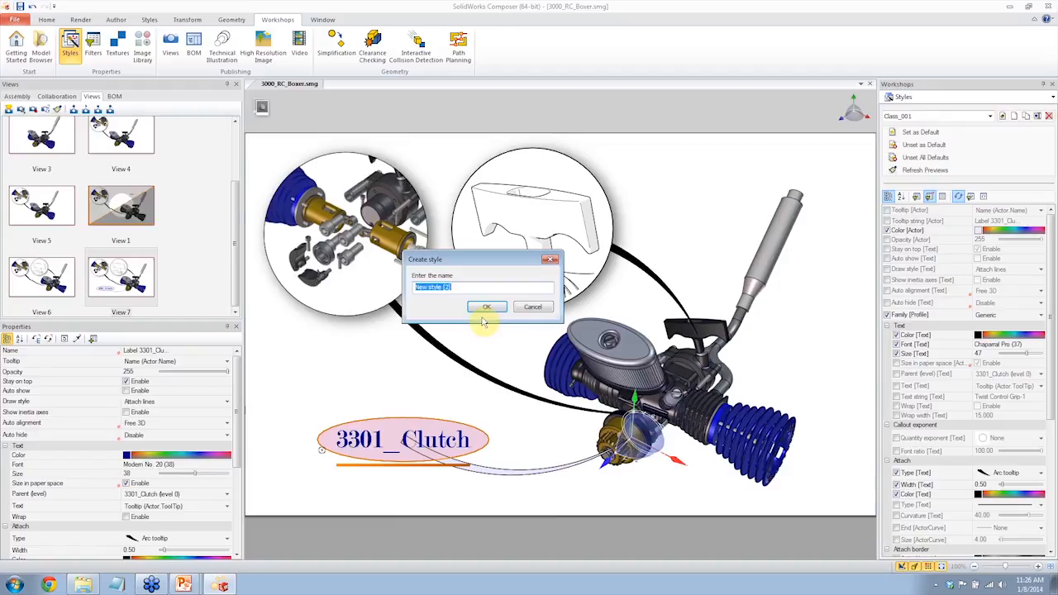
type("Delete")
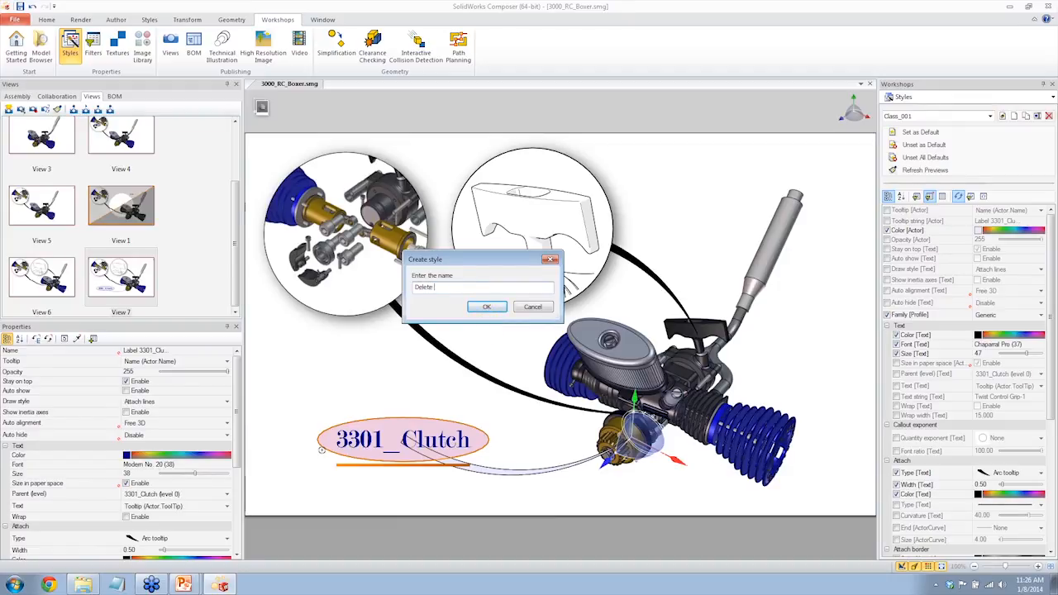
type(" me")
left_click(487, 307)
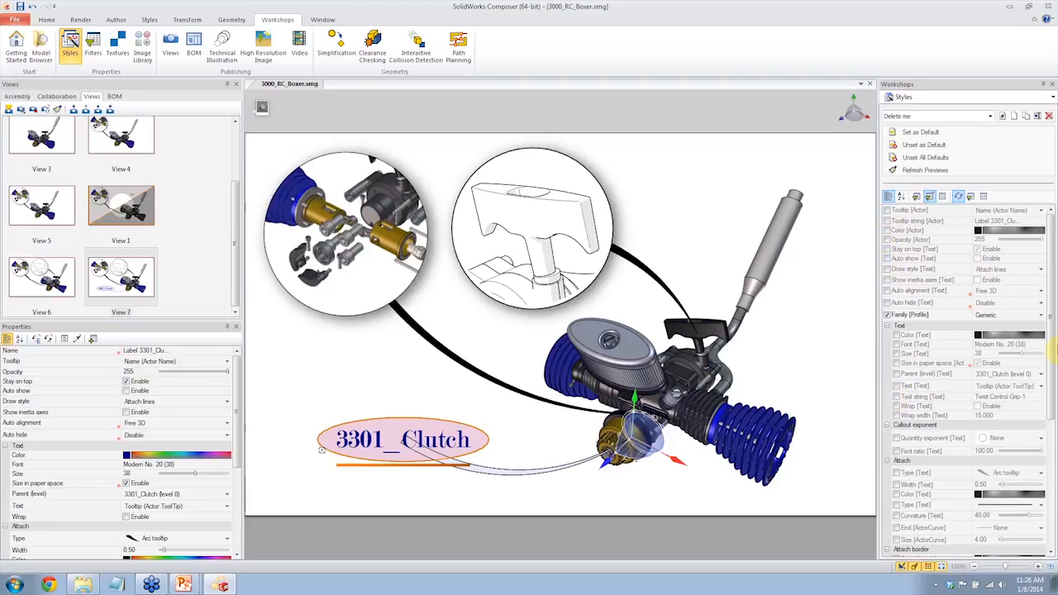
Step: Include the clutch label's text color, font, size and text source in the Delete me style, leaving the tooltip property out
left_click(889, 211)
left_click(887, 210)
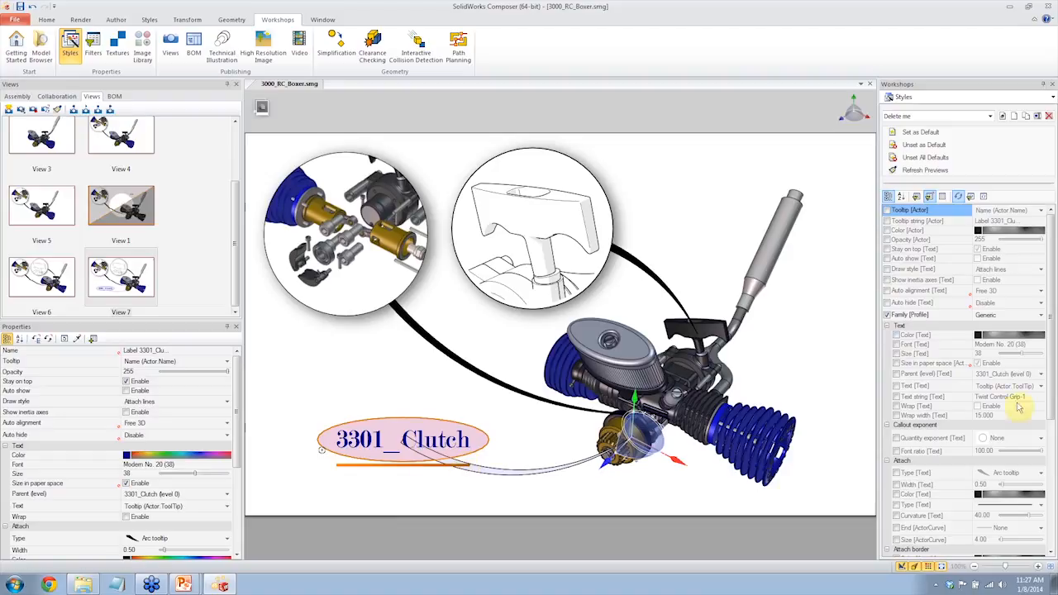
left_click(896, 335)
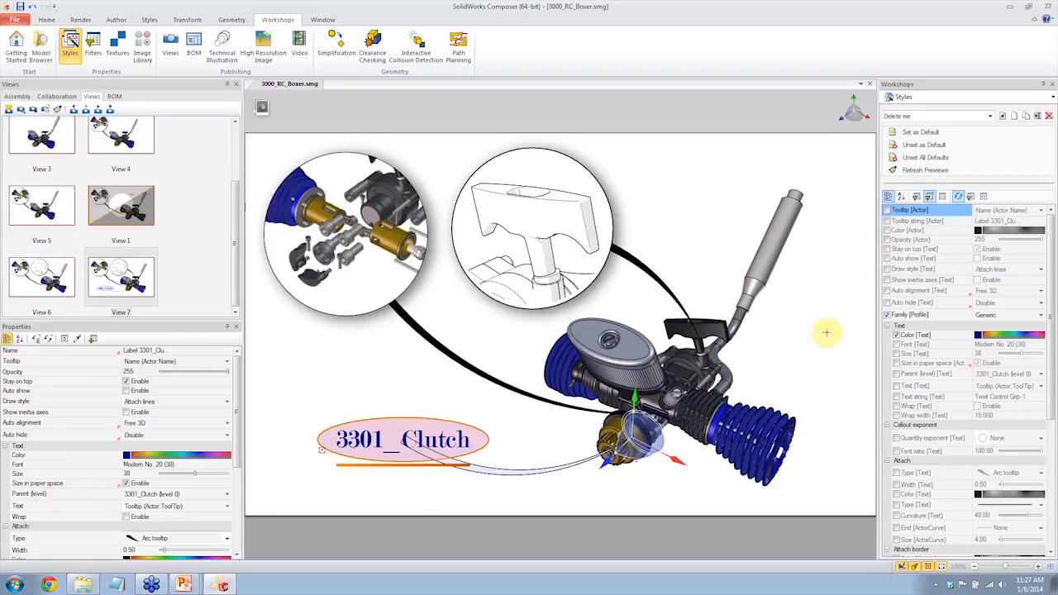
left_click(894, 344)
left_click(895, 354)
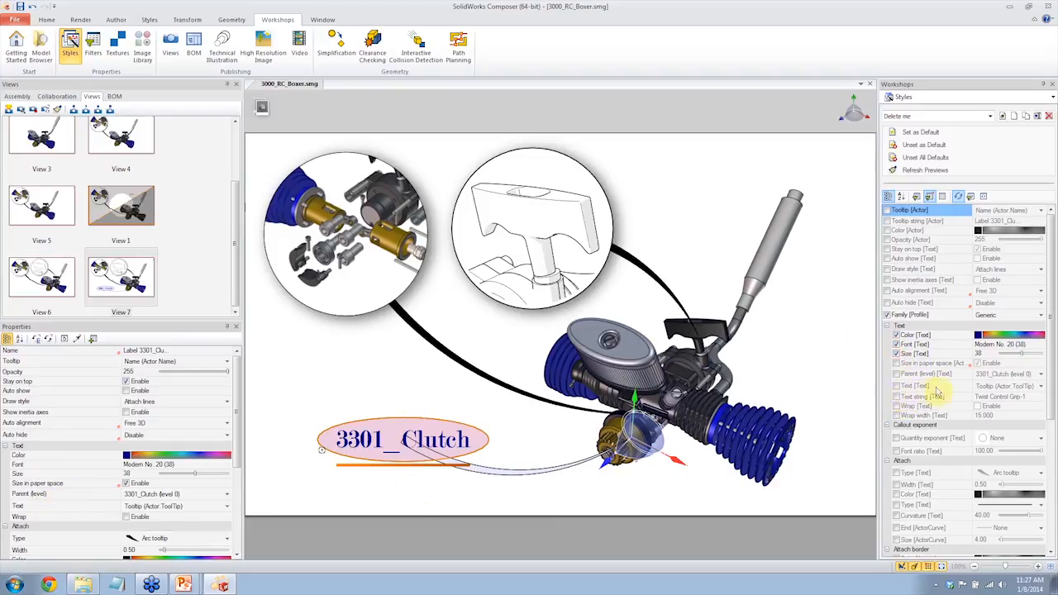
left_click(896, 386)
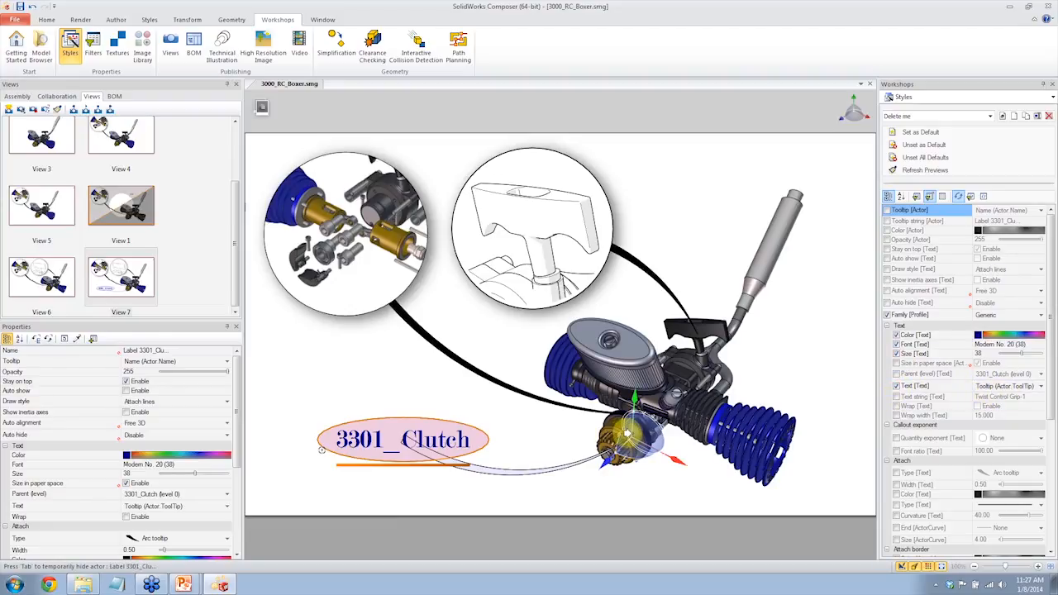
Step: Keep Tooltip as the text source and include the Arc tooltip attach type and the attach color in the Delete me style
left_click(1043, 386)
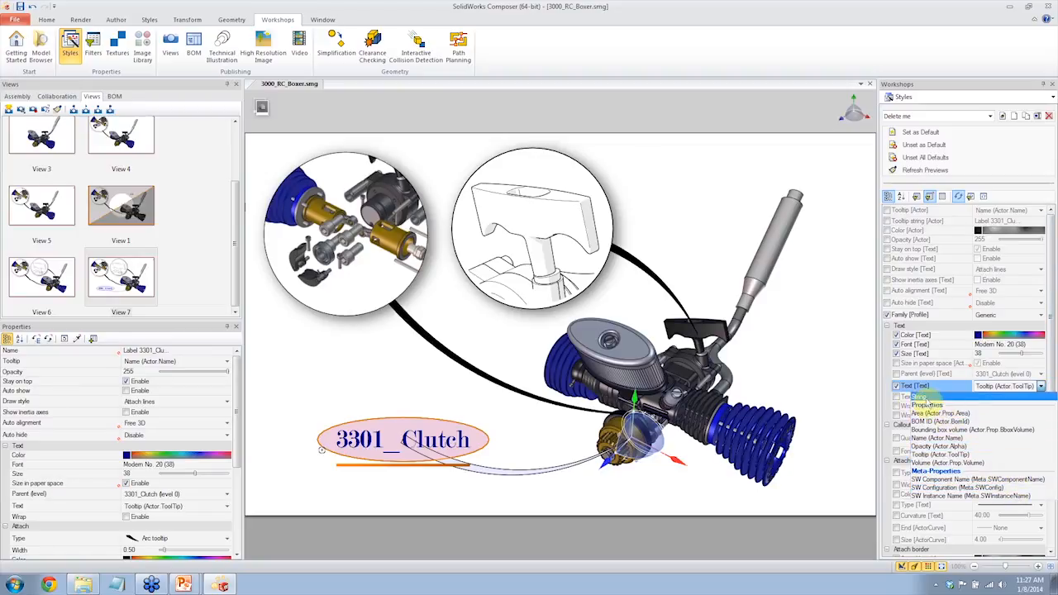
left_click(947, 386)
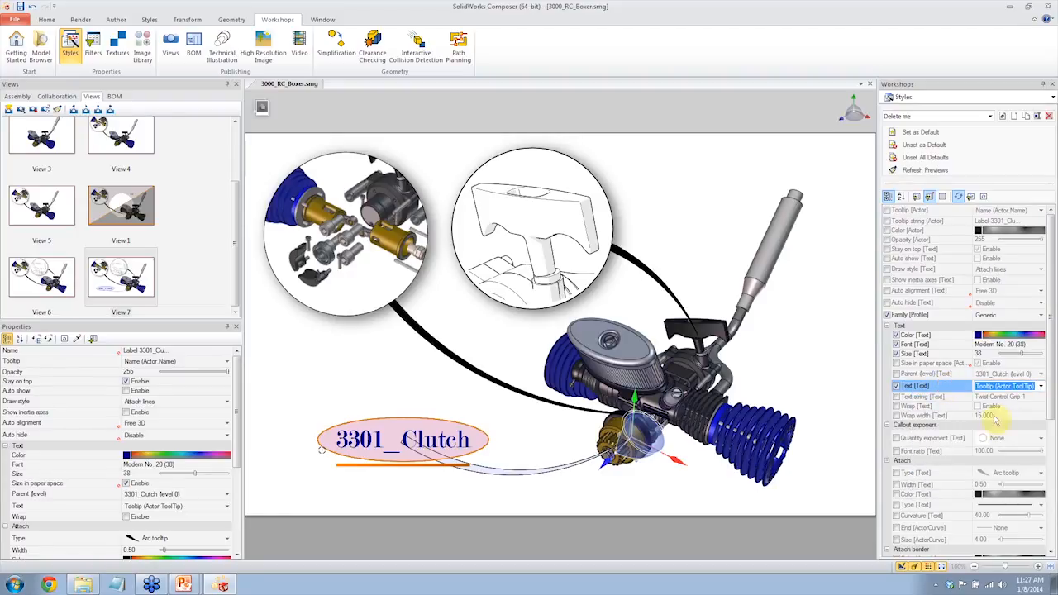
scroll(907, 462, "down", 1)
left_click(895, 464)
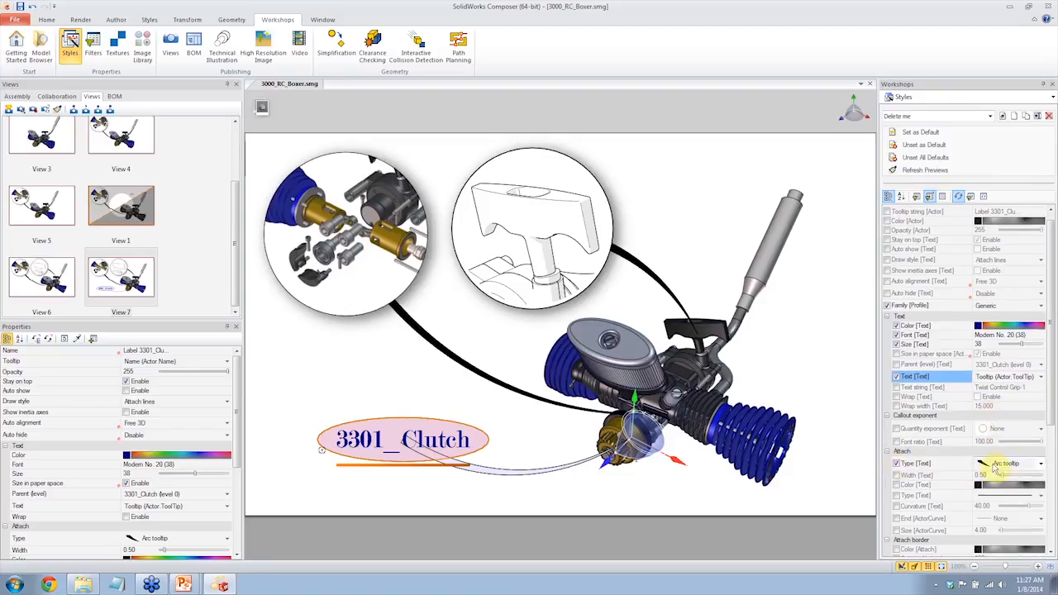
left_click(895, 486)
scroll(900, 487, "down", 8)
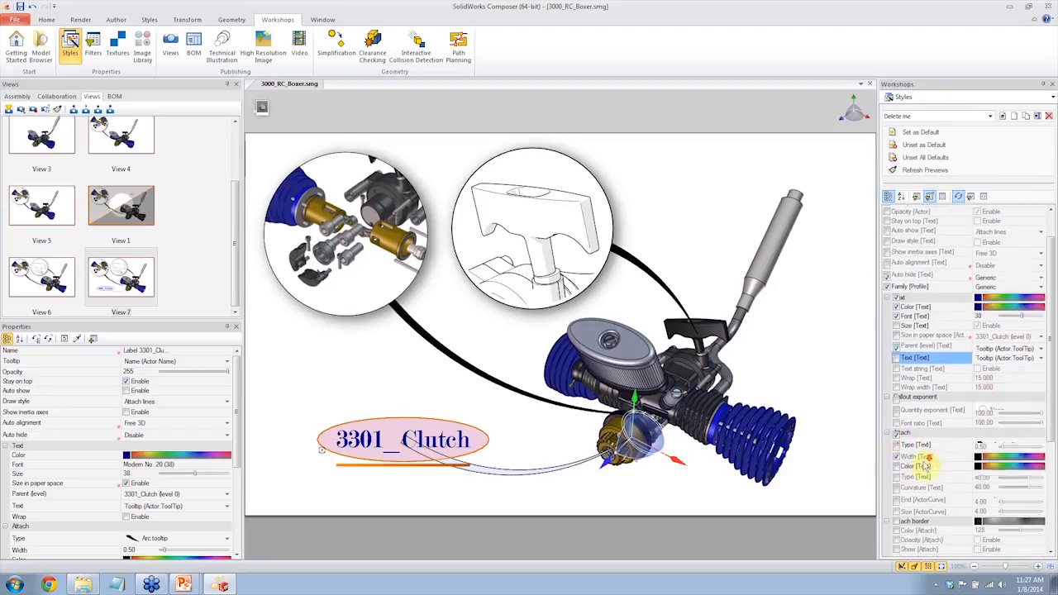
Step: Include the Ellipse shape in the Delete me style and close the Styles workshop
scroll(1028, 490, "down", 3)
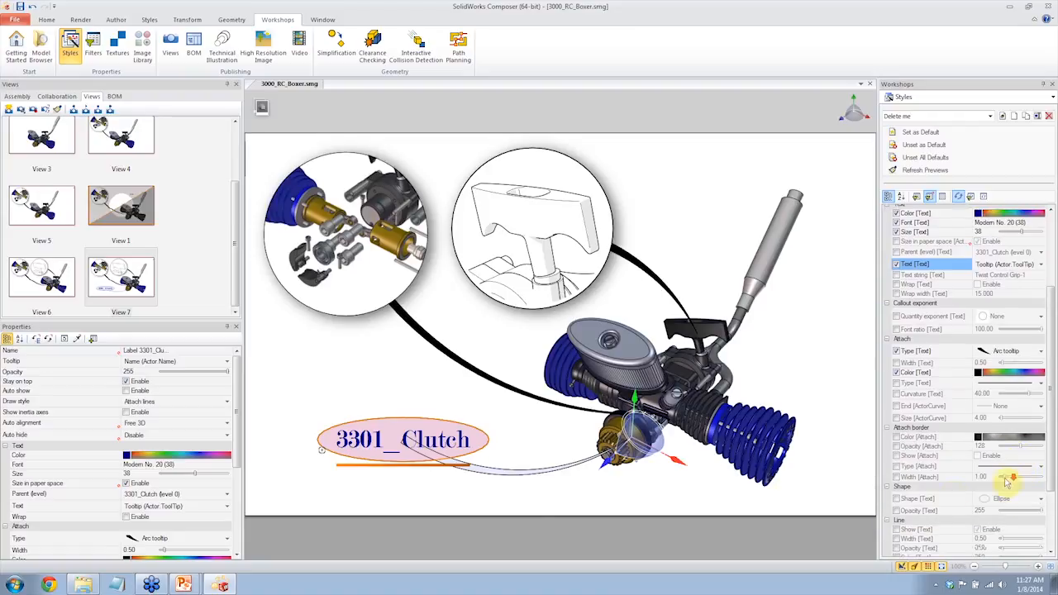
left_click(897, 499)
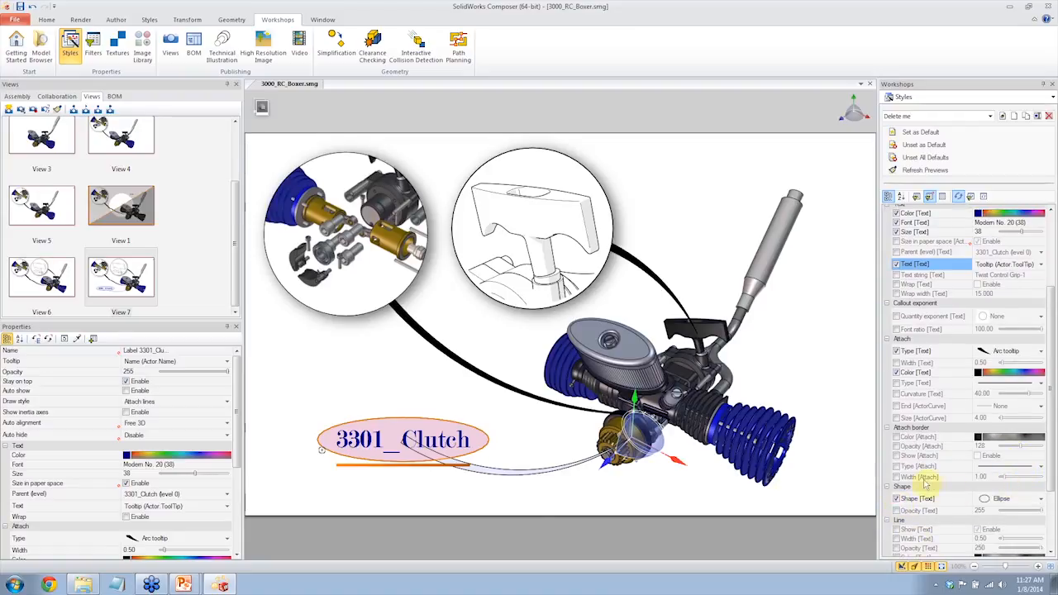
scroll(987, 475, "down", 3)
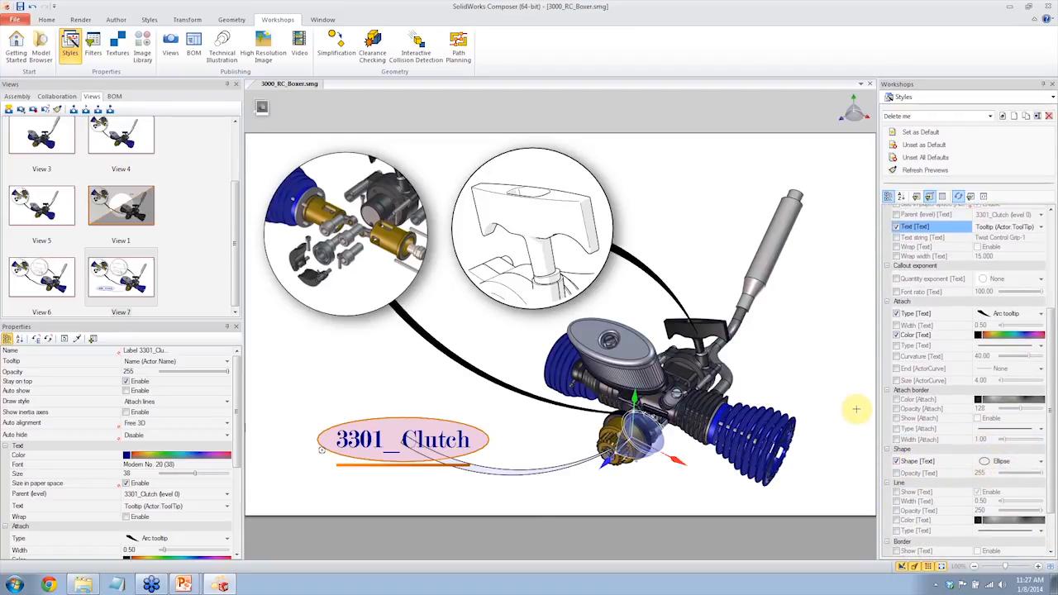
scroll(959, 355, "up", 2)
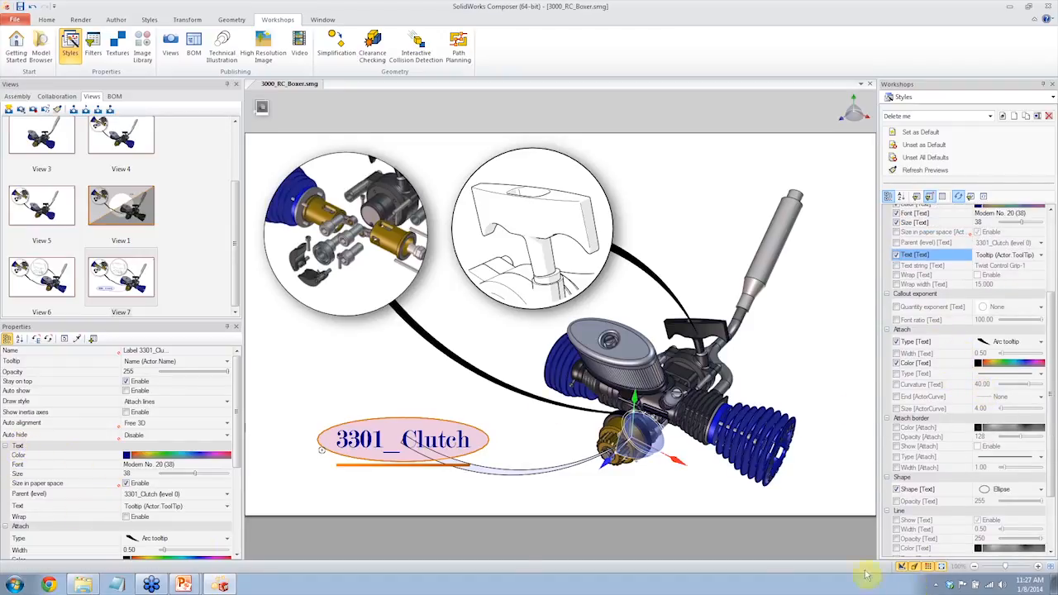
left_click_drag(239, 443, 237, 538)
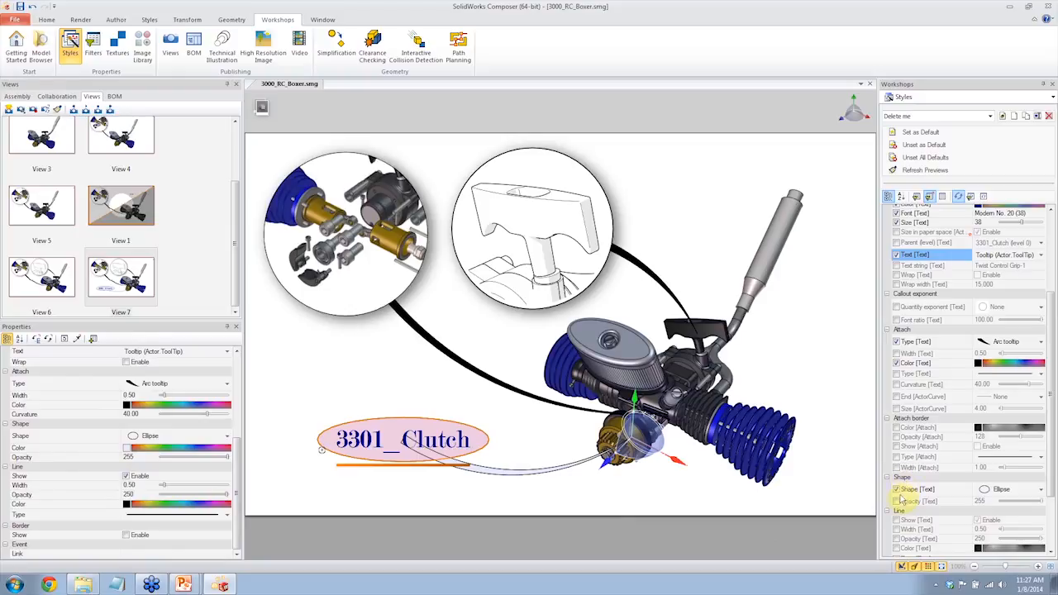
left_click_drag(1053, 460, 1054, 372)
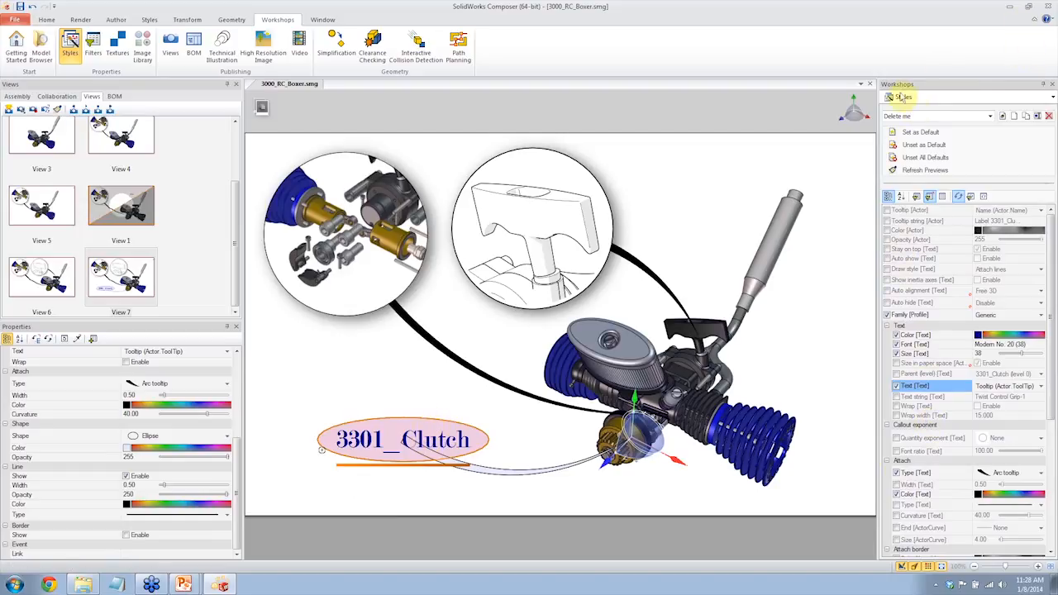
left_click(1052, 84)
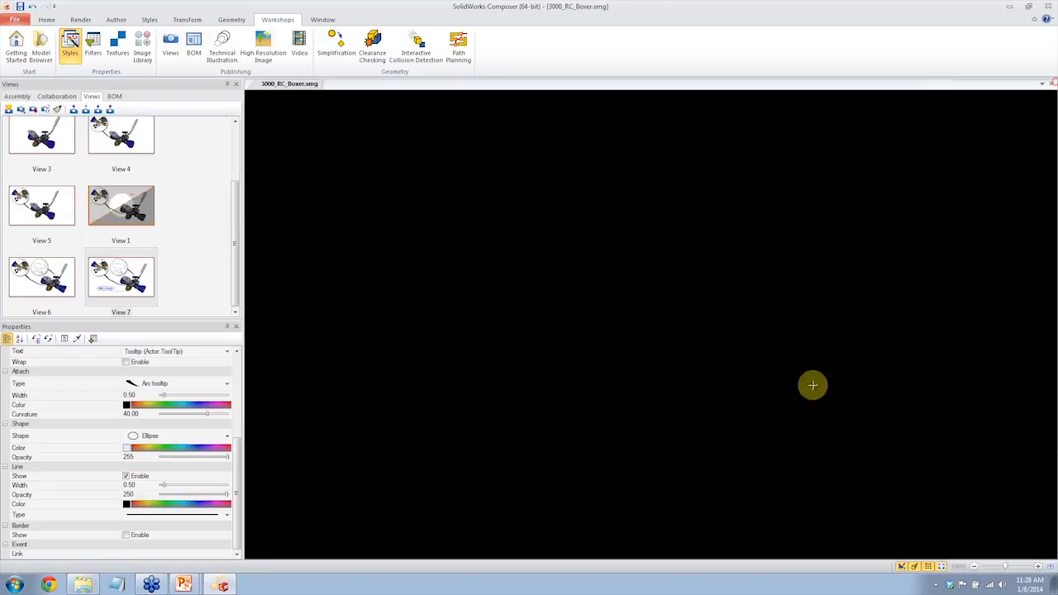
Step: Set Delete me as the default style in the Generic group of the style gallery and check its default options
left_click(118, 20)
left_click(150, 20)
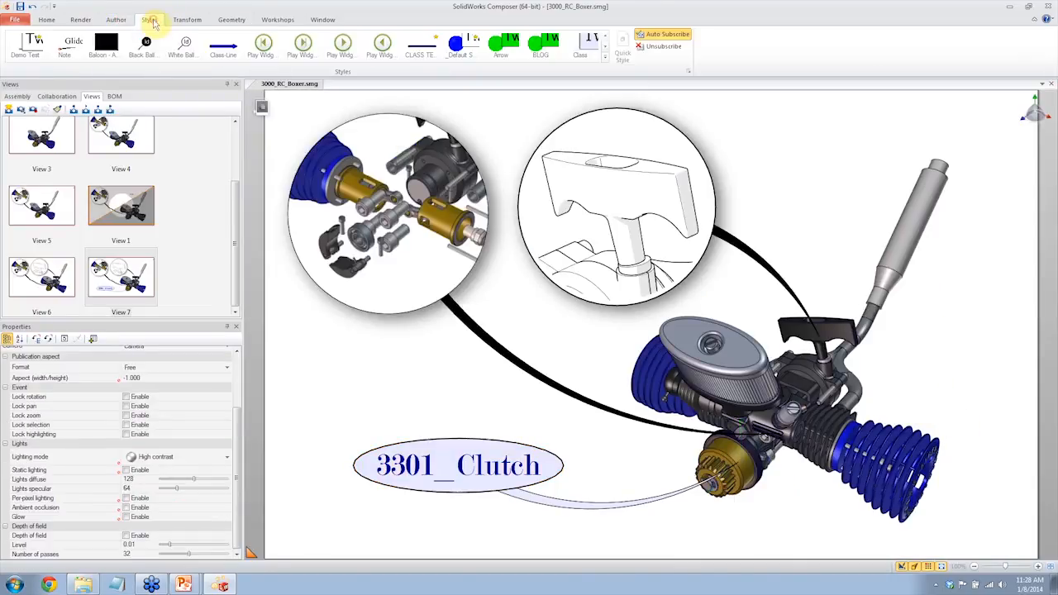
left_click(604, 63)
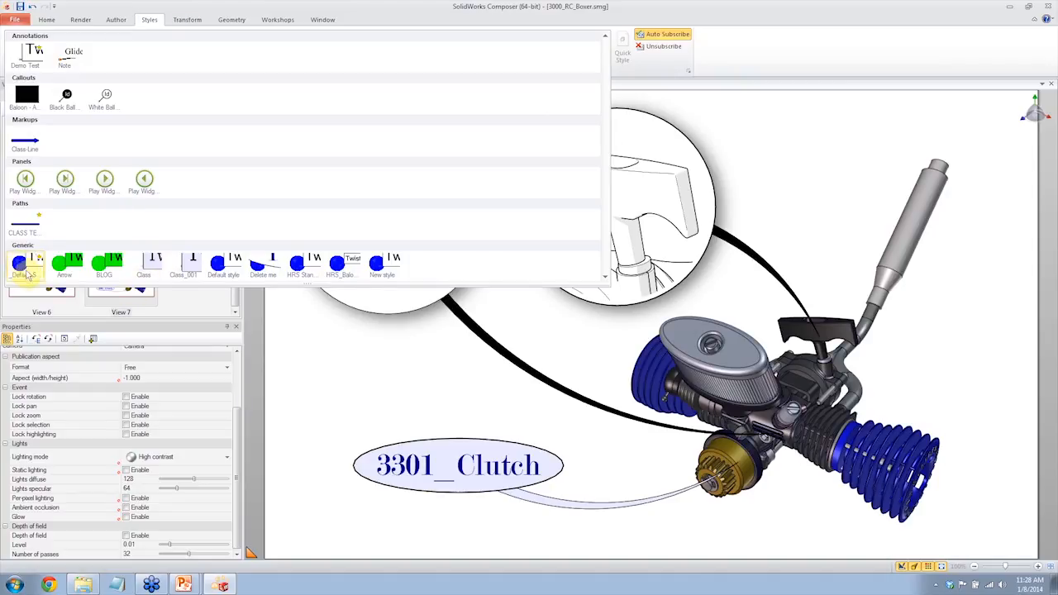
left_click(268, 268)
left_click(605, 57)
right_click(263, 266)
left_click(295, 273)
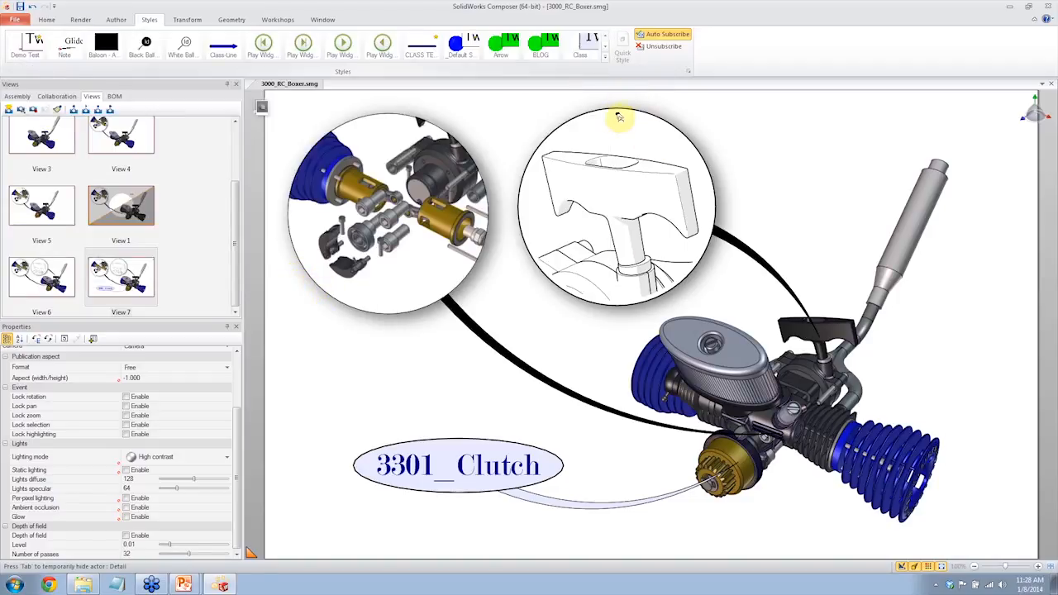
left_click(608, 58)
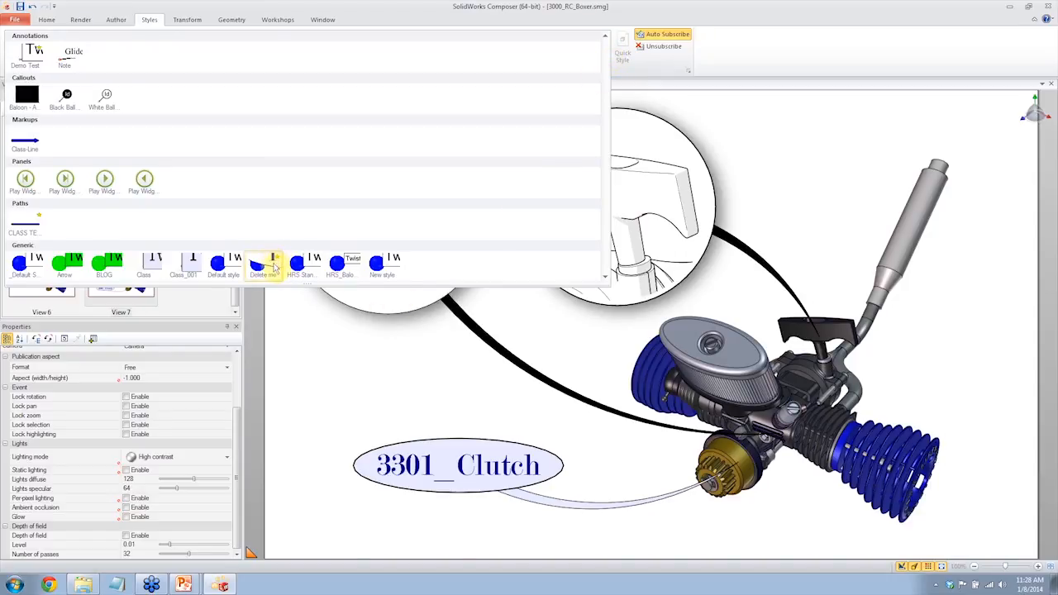
right_click(275, 263)
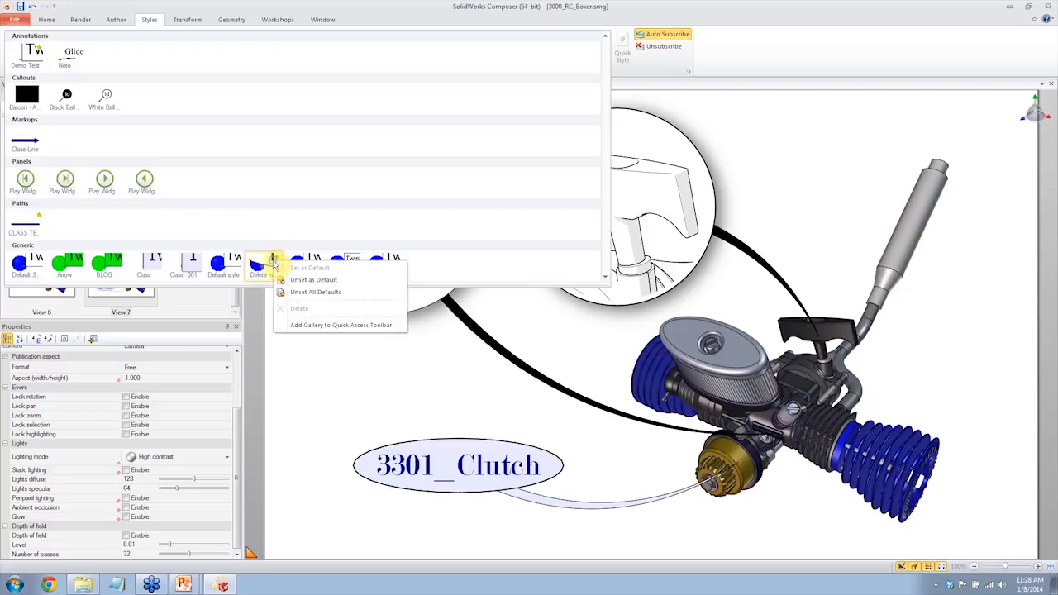
left_click(259, 262)
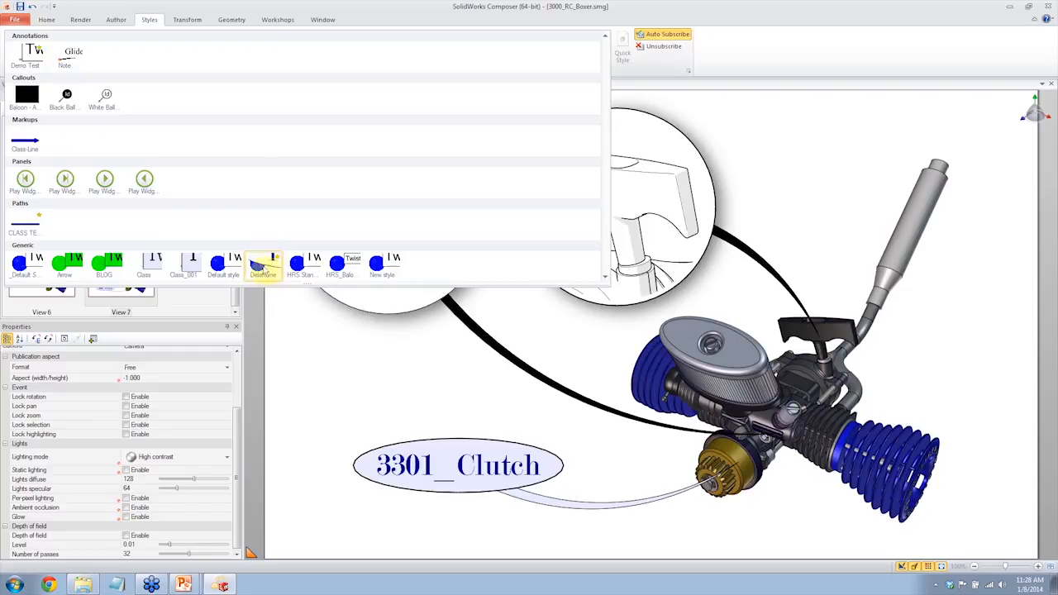
left_click(798, 165)
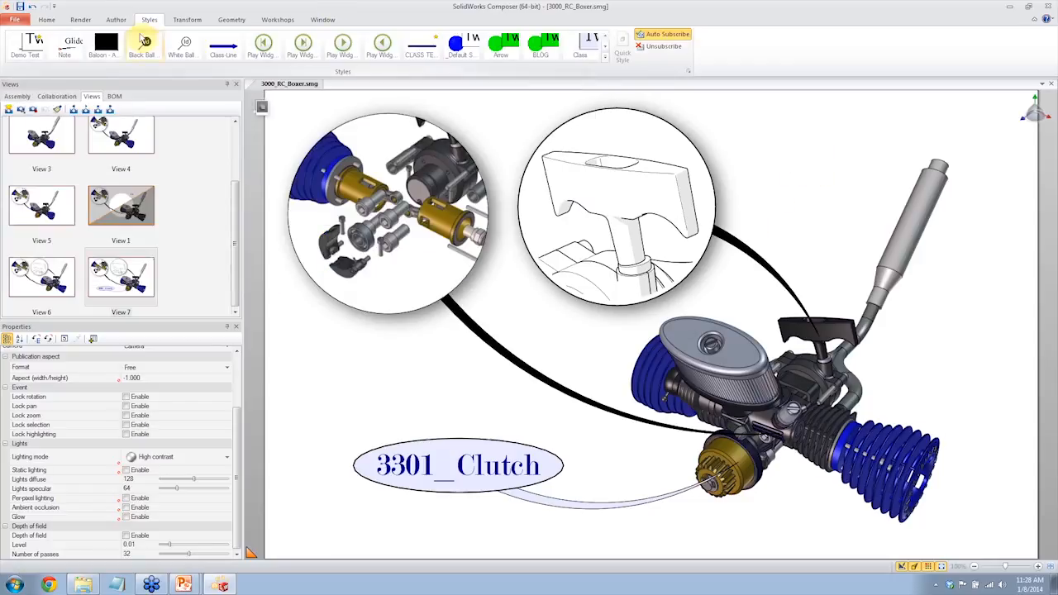
Step: Add a label to the exhaust muffler and place its text above and to the left of the part
left_click(114, 21)
left_click(294, 46)
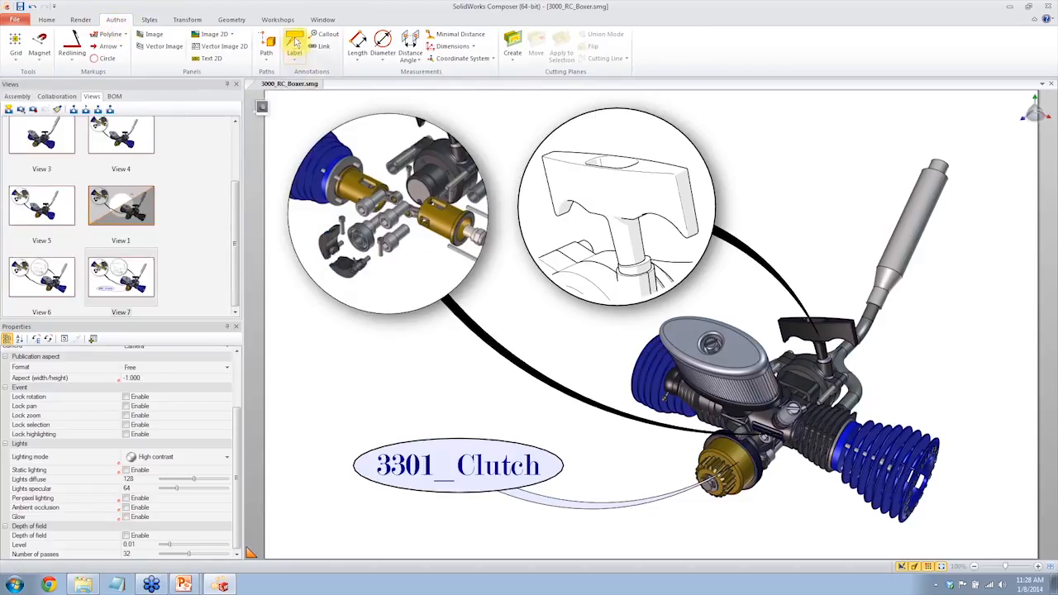
left_click(896, 240)
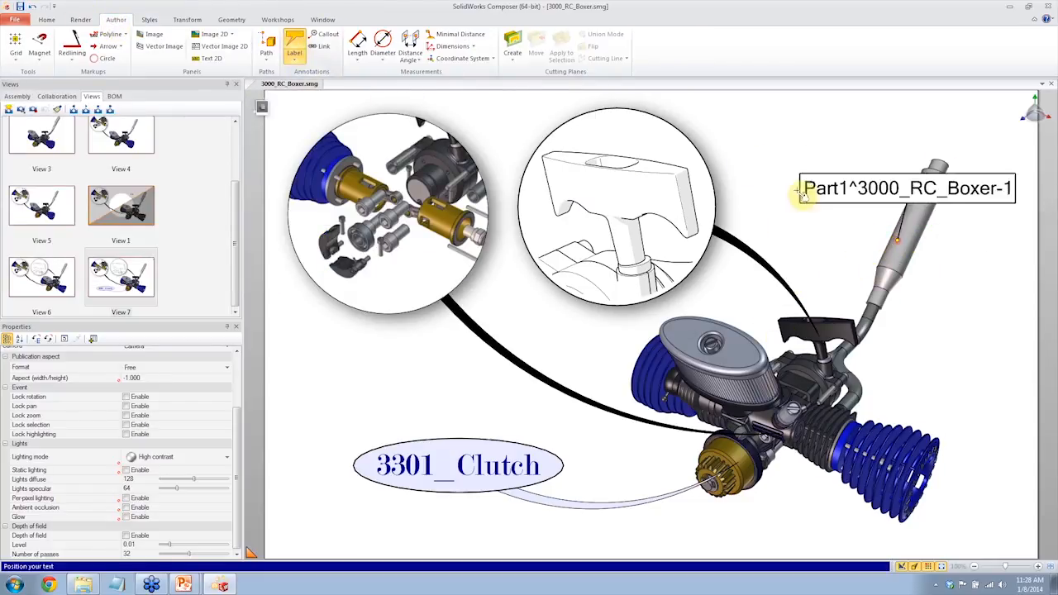
left_click(729, 143)
key("Escape")
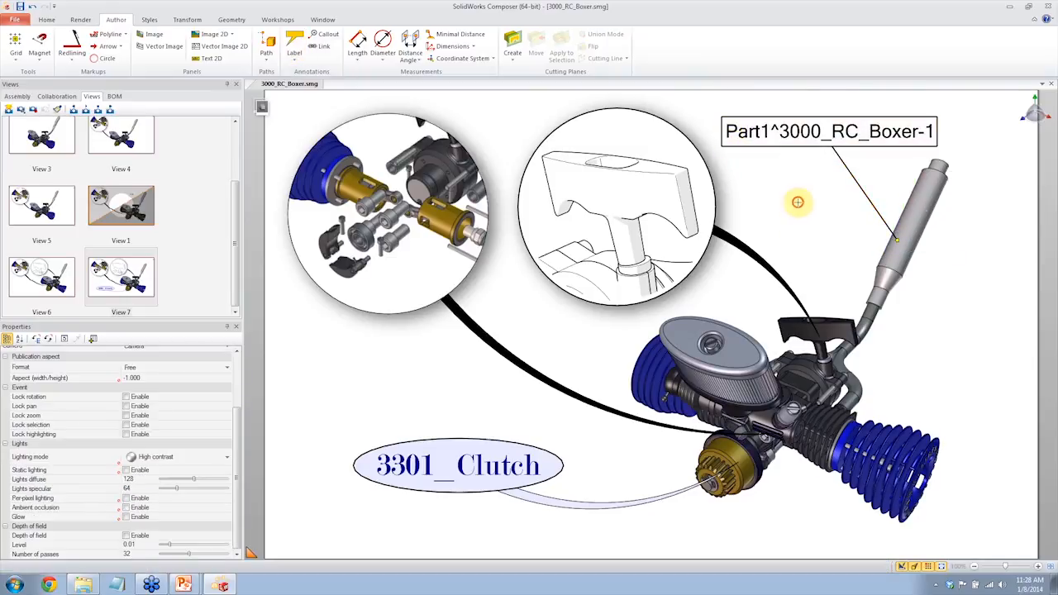
Step: Select the exhaust muffler's label, unset the Delete me style as default and set it as default again
left_click(151, 20)
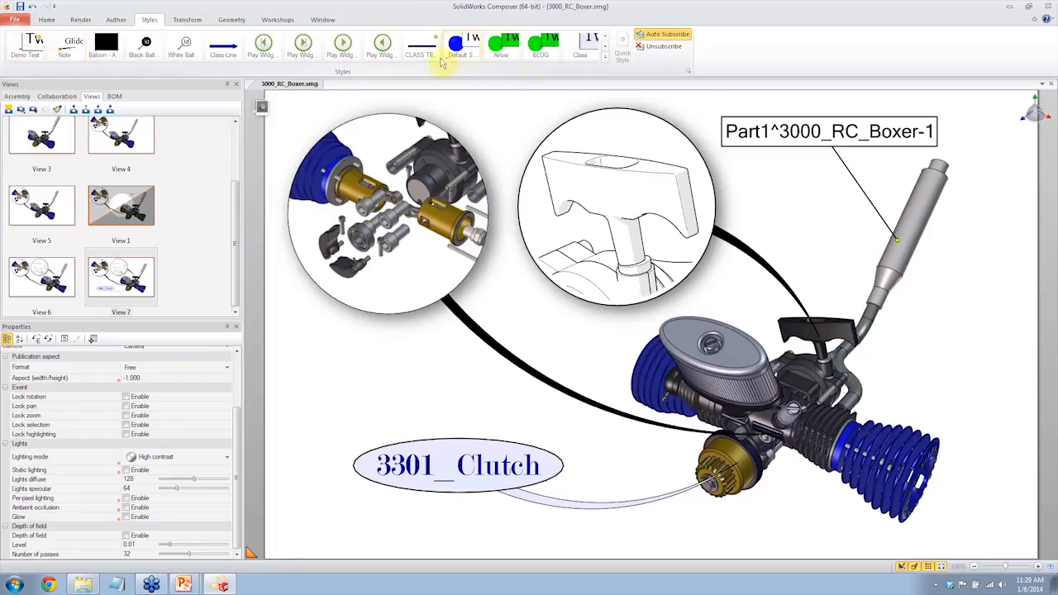
left_click(806, 117)
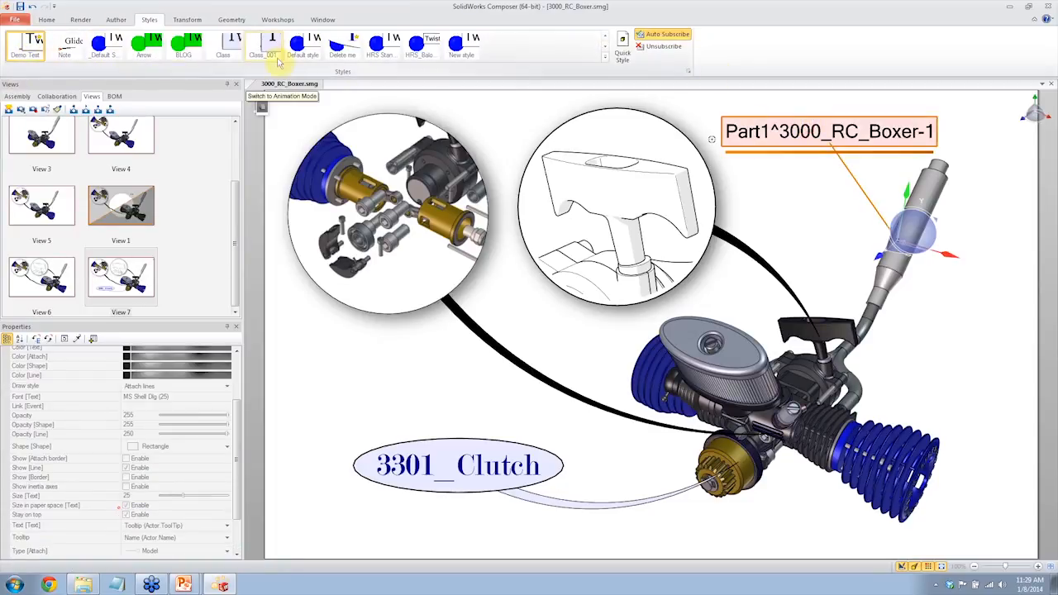
right_click(342, 48)
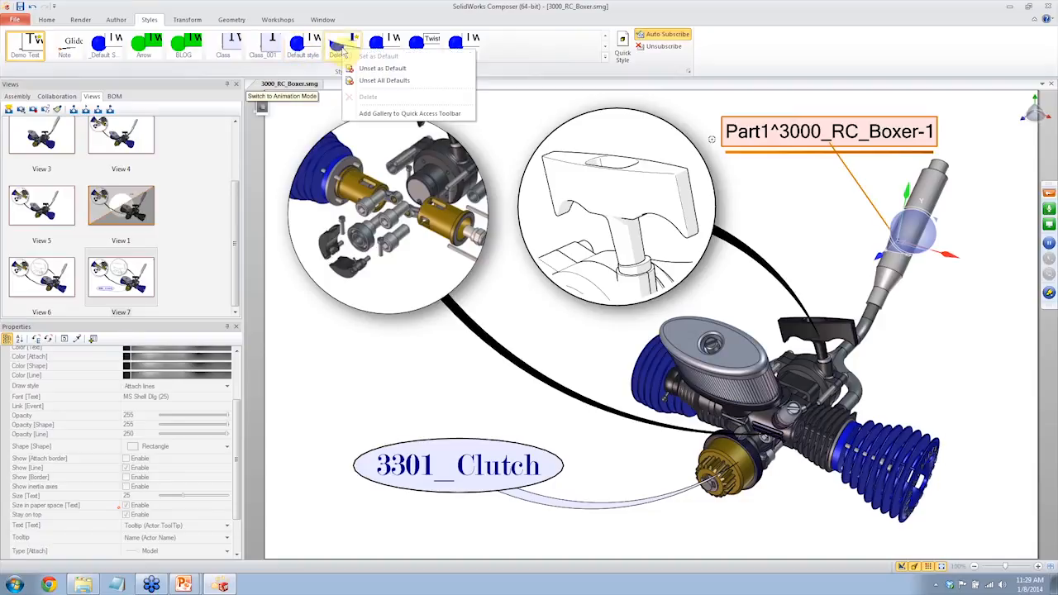
left_click(392, 68)
right_click(335, 47)
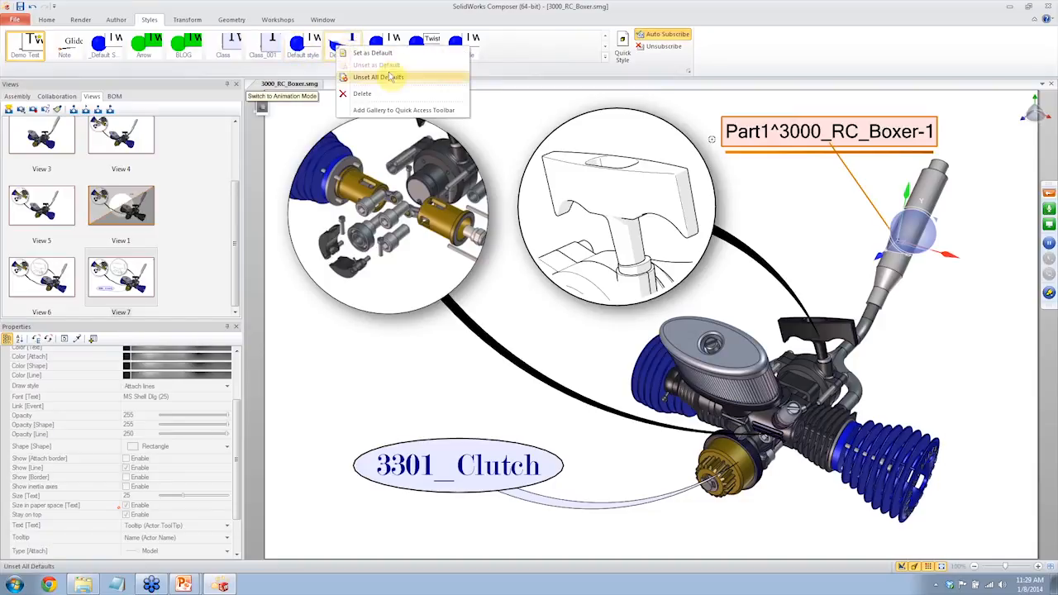
left_click(386, 53)
Step: Apply the Delete me style to the exhaust muffler's label and move the label slightly left within the page
left_click(345, 49)
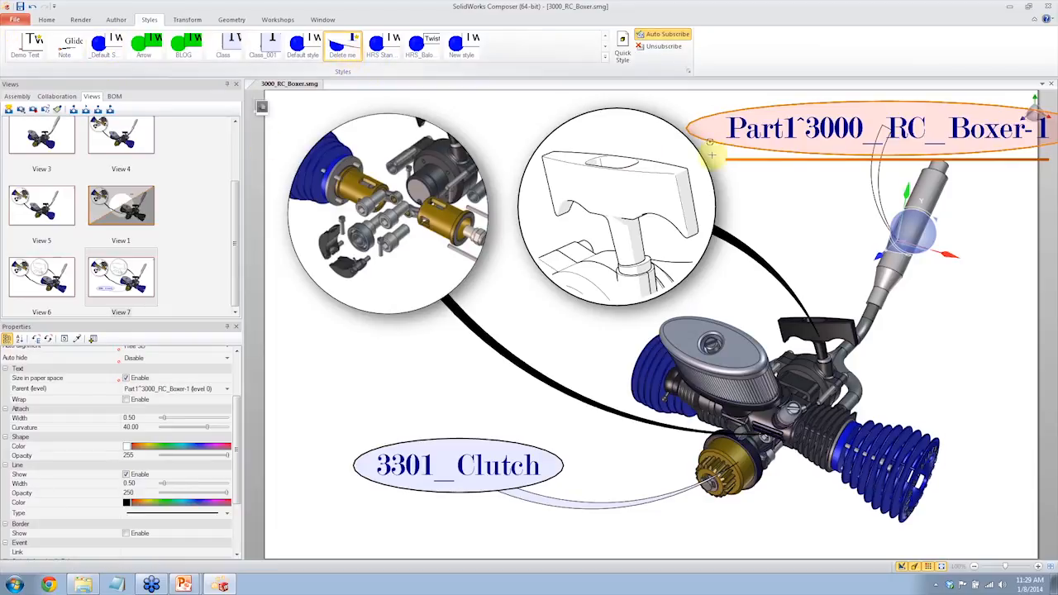
left_click(826, 196)
left_click(865, 135)
left_click(806, 215)
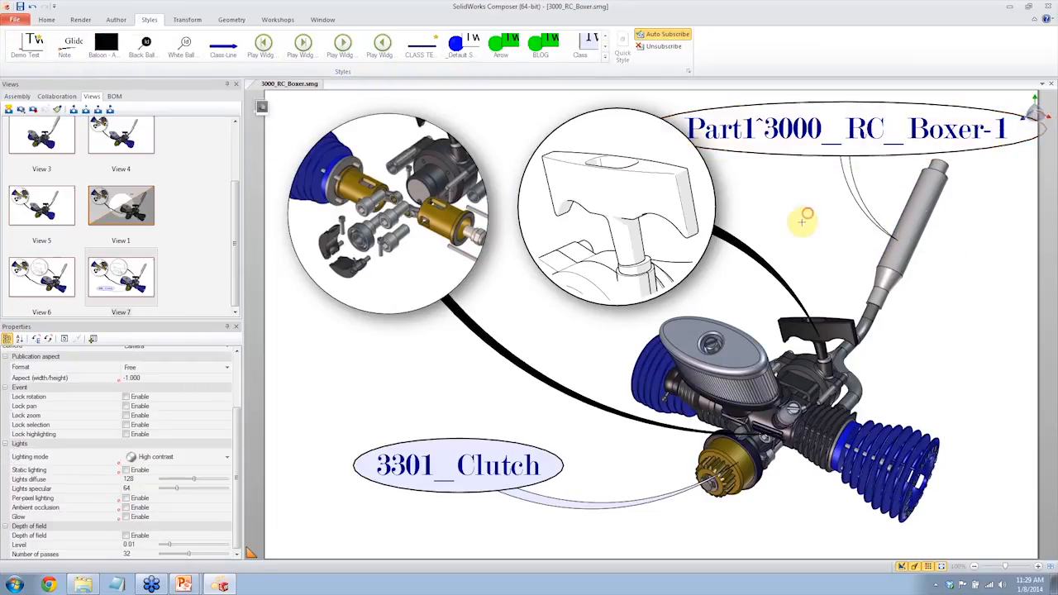
Step: Add a label to the 3201_Flask_Filter and place its text left of the engine, above the clutch label
left_click(111, 20)
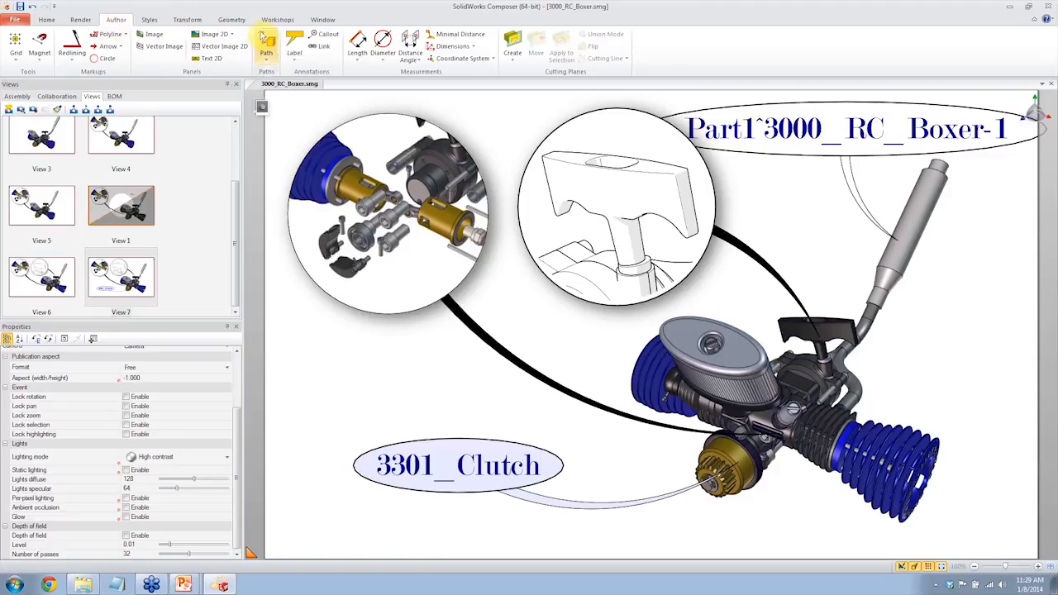
left_click(294, 46)
left_click(716, 373)
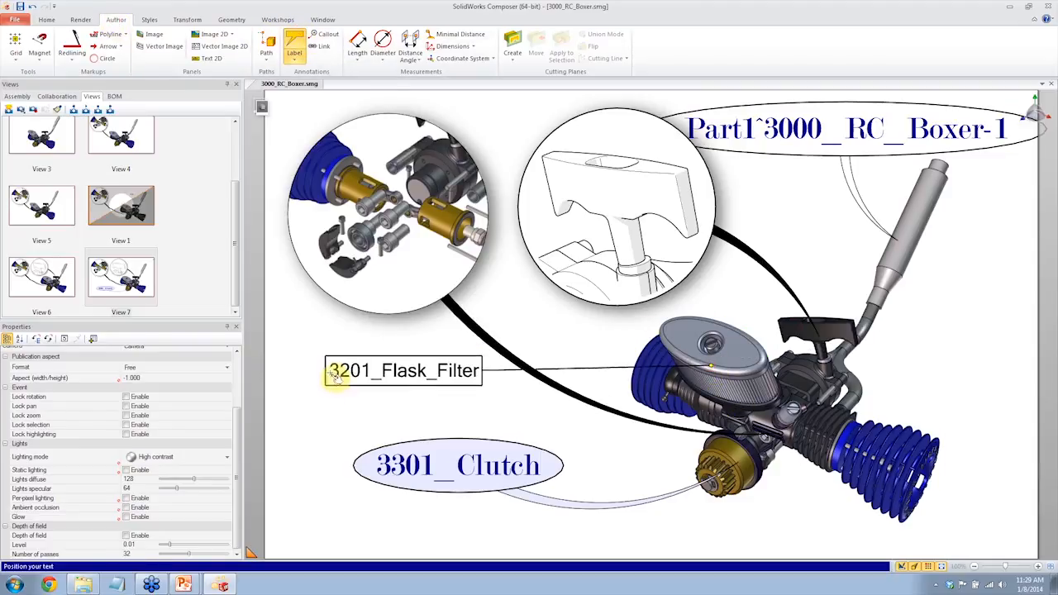
left_click(318, 376)
key("Escape")
Step: Apply the Delete me style to the flask filter label
left_click(149, 19)
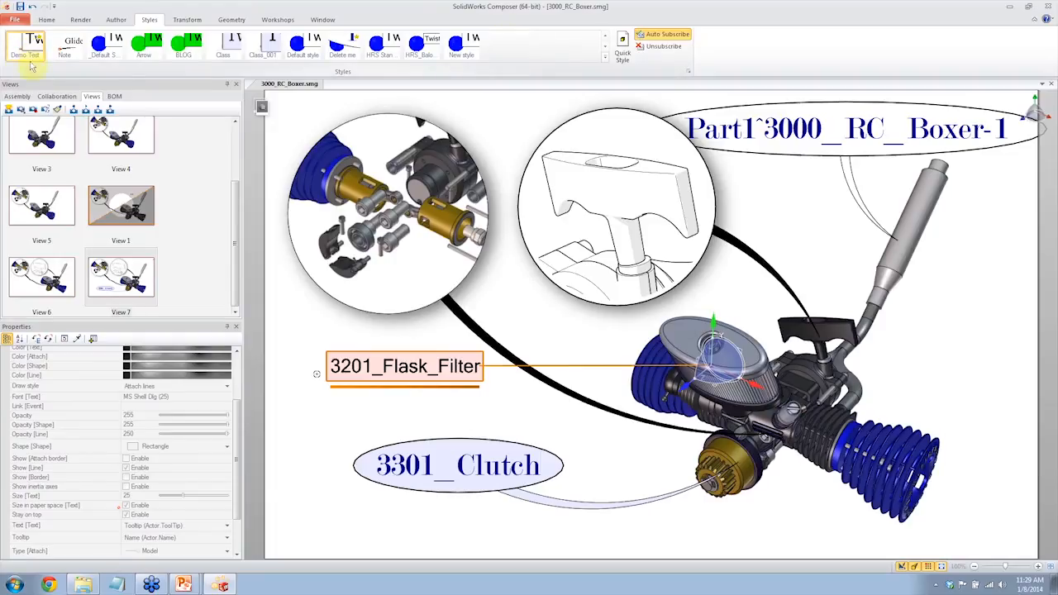
left_click(353, 45)
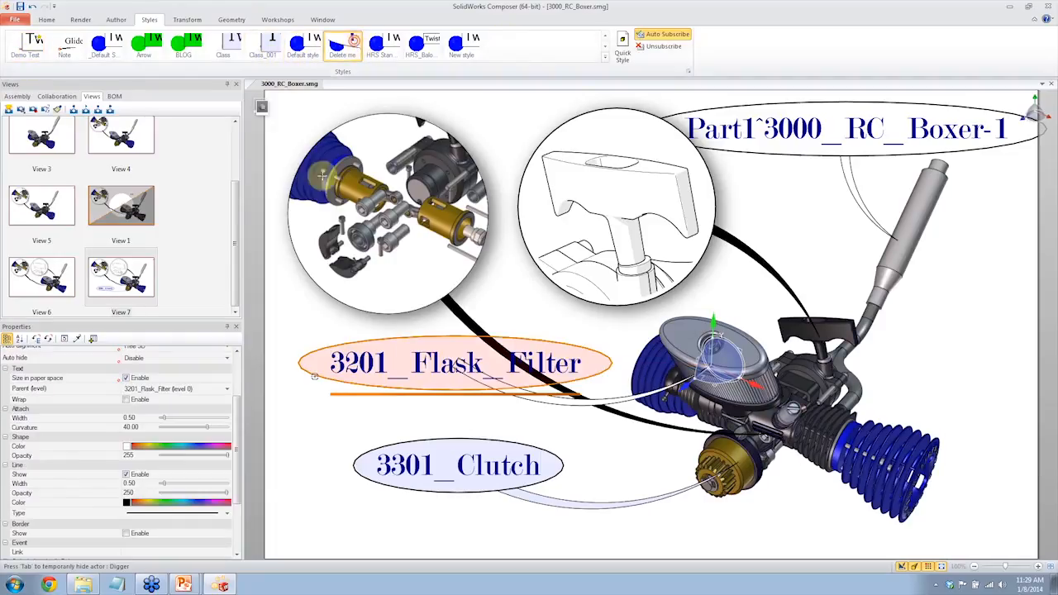
left_click(353, 401)
Step: Nudge the exhaust label up and right, move the flask filter label down and left, and review its subscribed style properties
left_click_drag(829, 132, 841, 122)
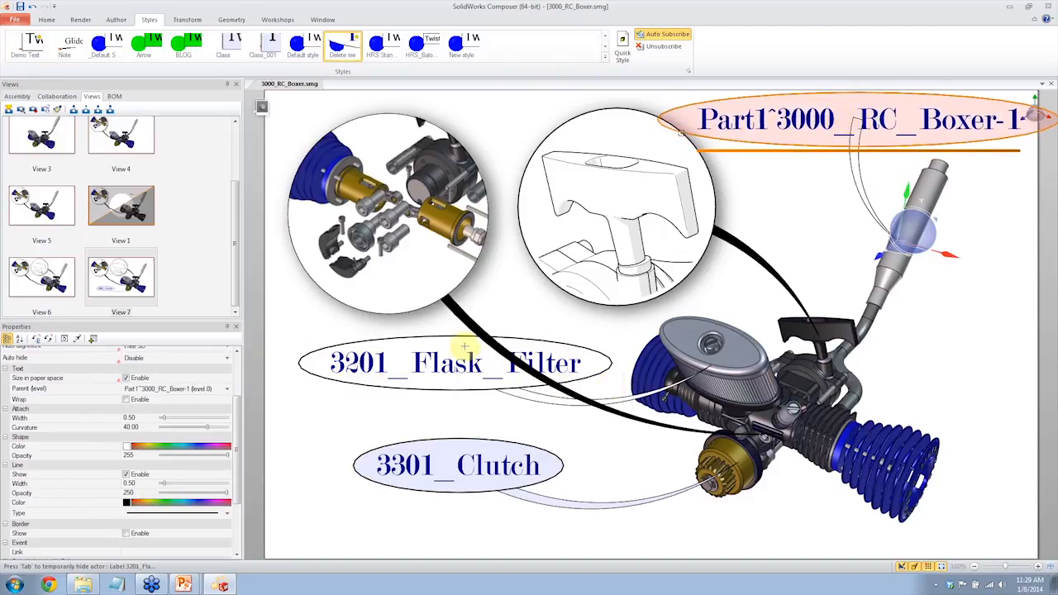
left_click_drag(496, 373, 454, 399)
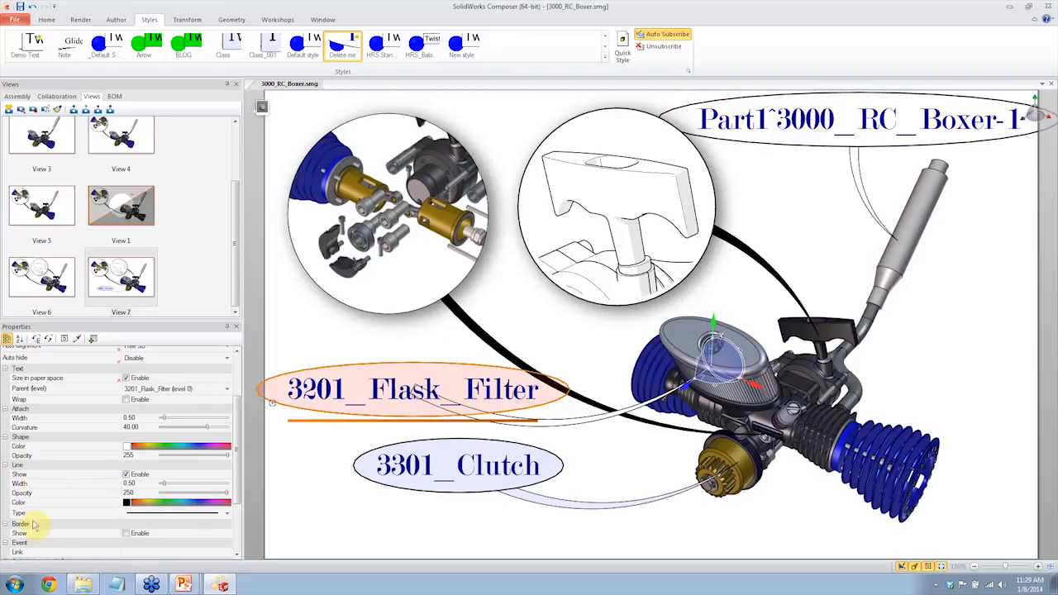
left_click_drag(236, 468, 133, 509)
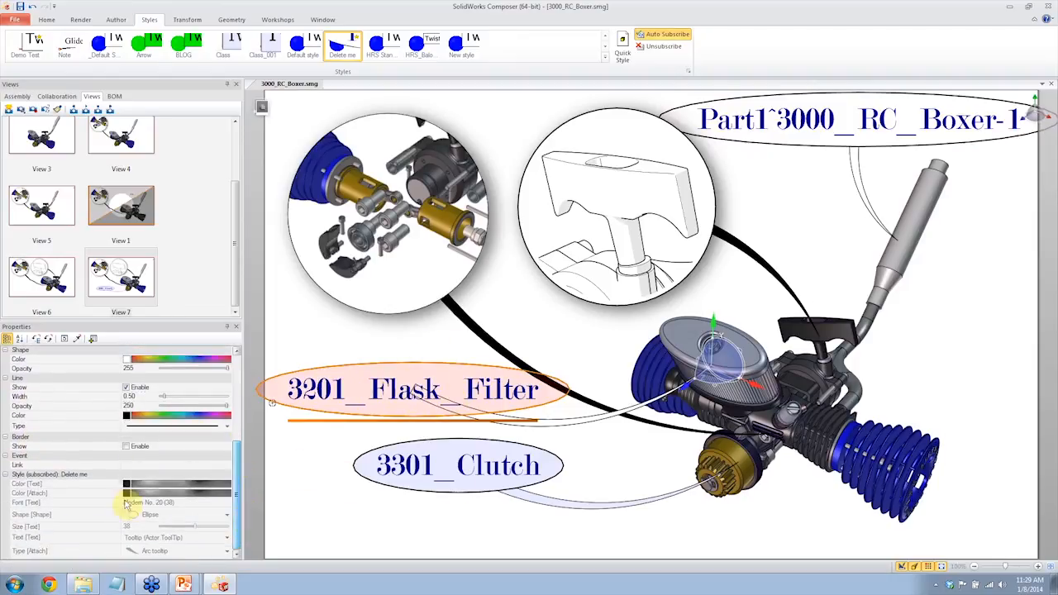
left_click(322, 524)
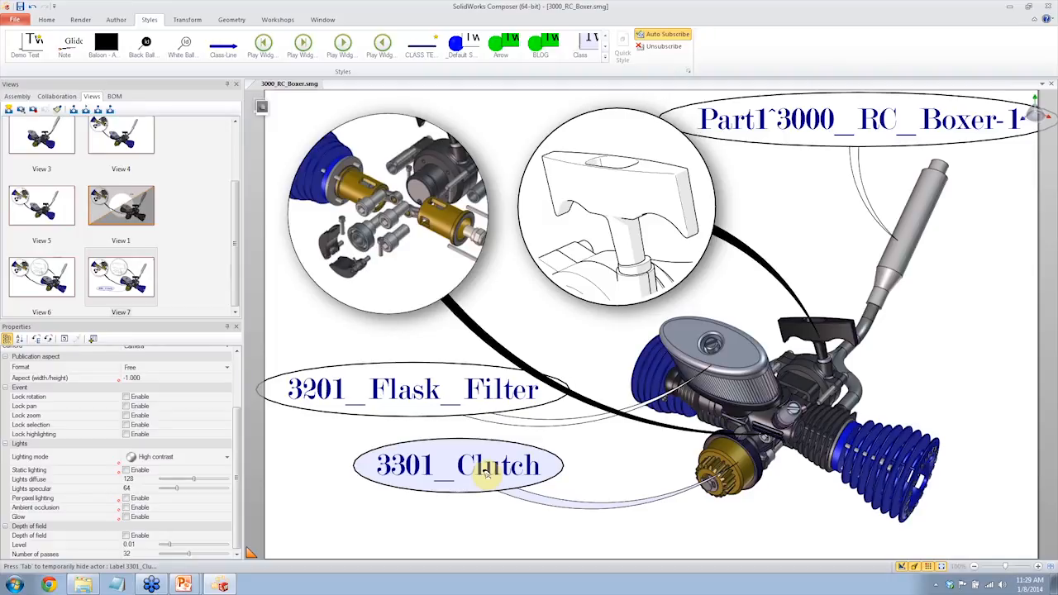
Step: Save the labelled layout as a new view and apply the Delete me style to the 3301_Clutch label
left_click(9, 109)
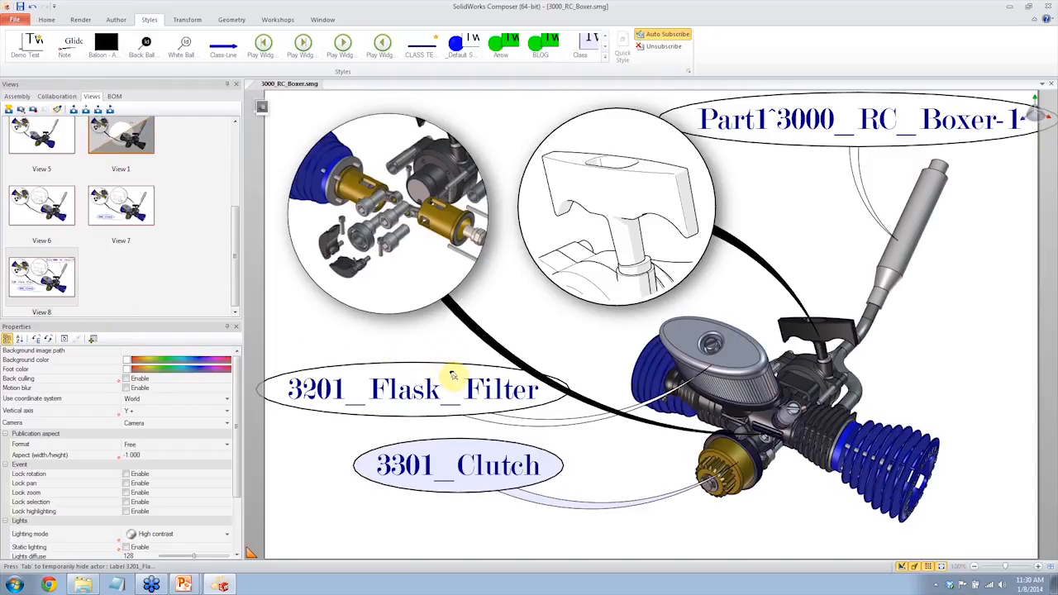
left_click(497, 468)
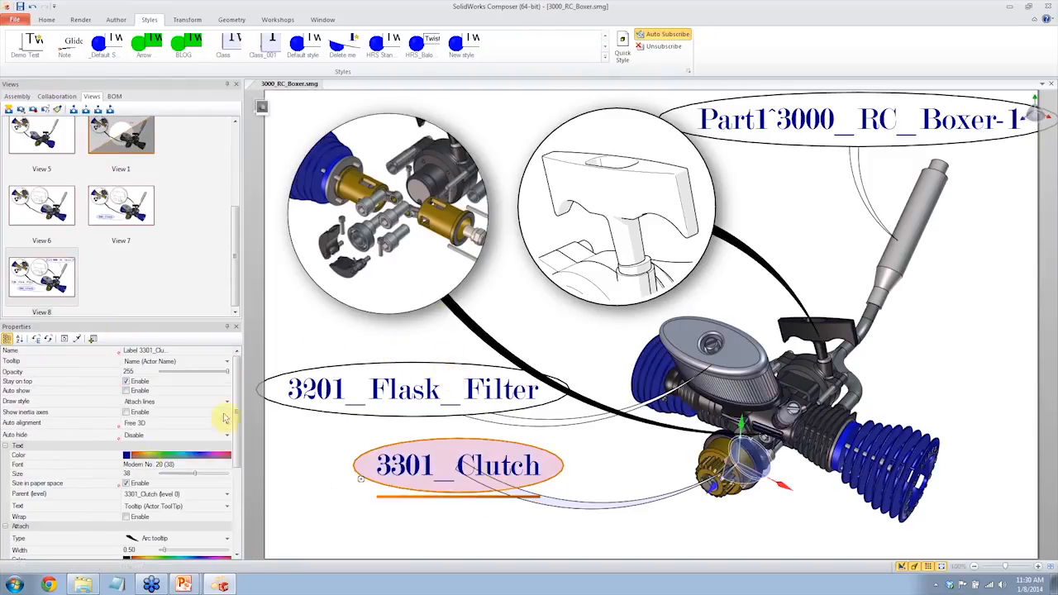
left_click_drag(236, 413, 238, 454)
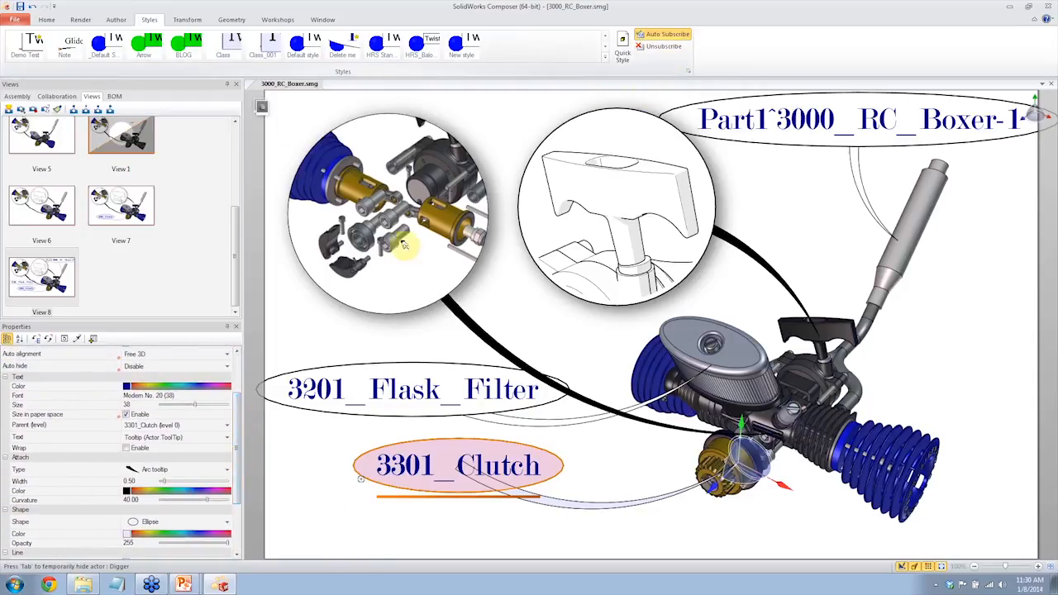
left_click(342, 42)
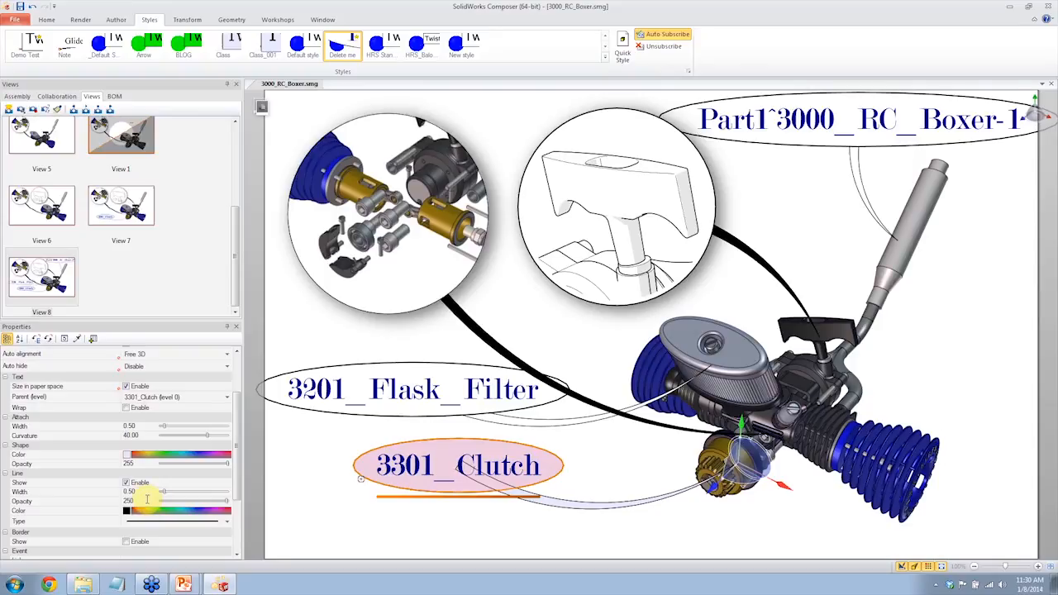
Step: Set the 3301_Clutch label's shape color to light blue and unsubscribe the label from the Delete me style
left_click(385, 380)
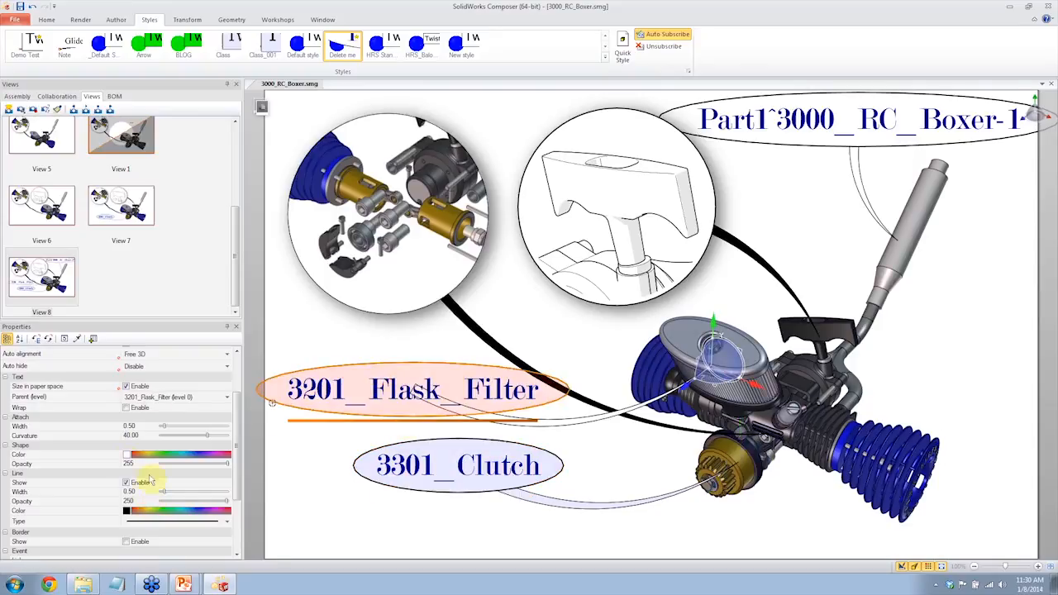
left_click(465, 470)
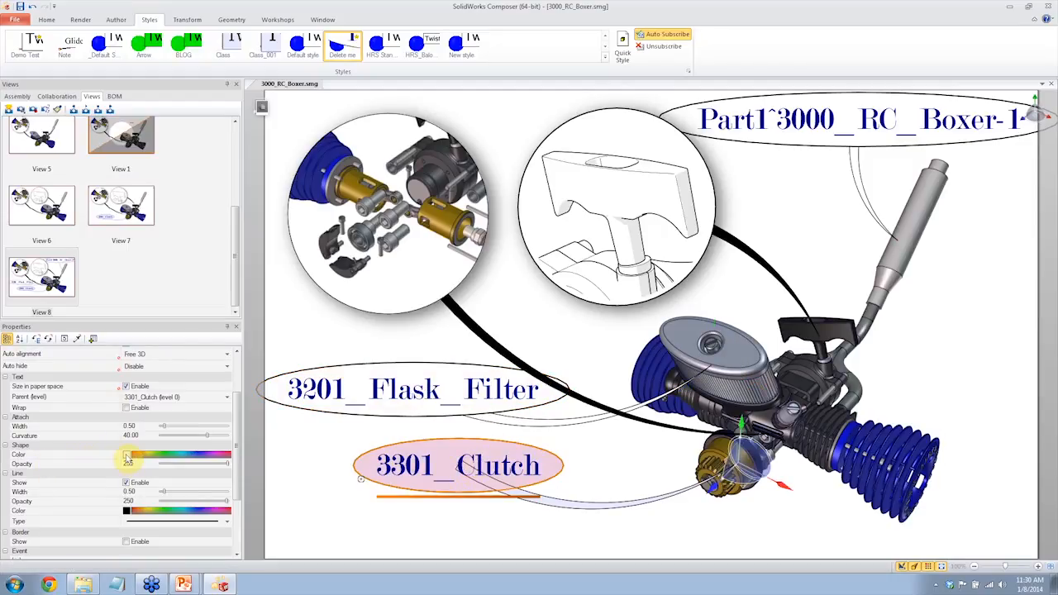
left_click(128, 457)
left_click(163, 474)
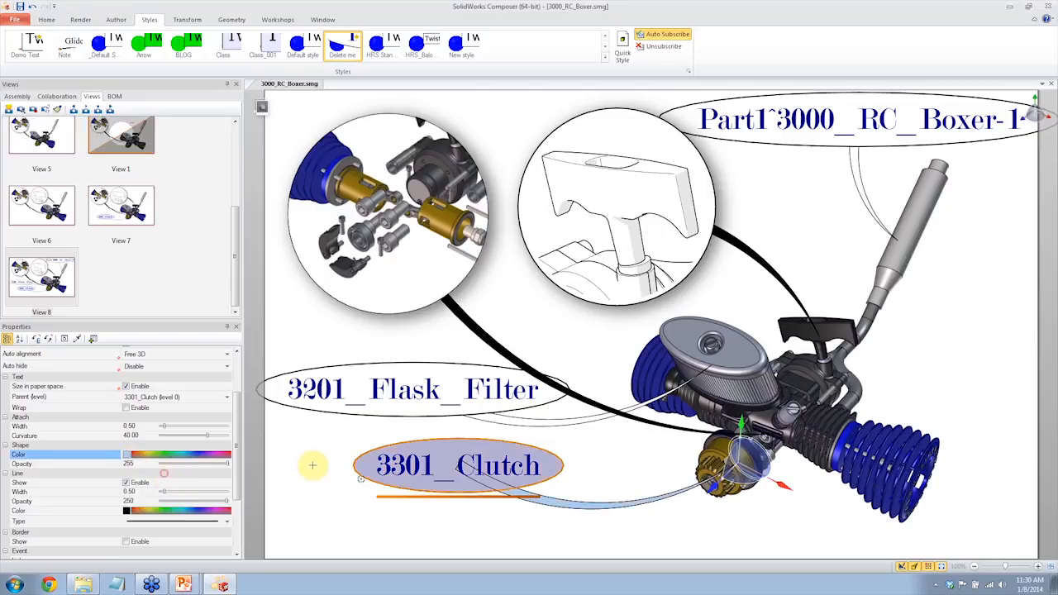
left_click(312, 465)
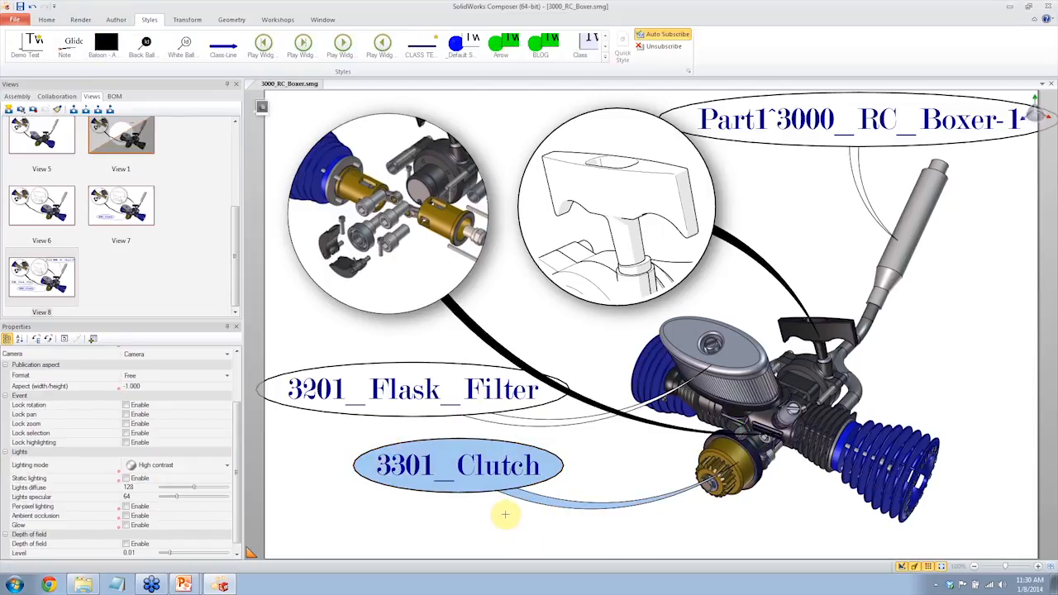
left_click(489, 461)
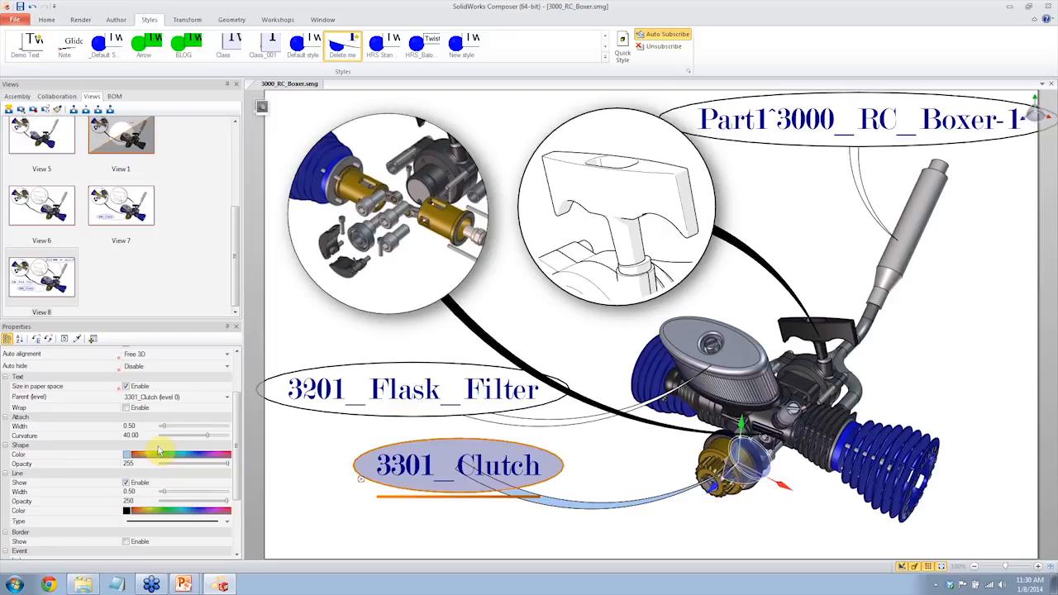
left_click(658, 47)
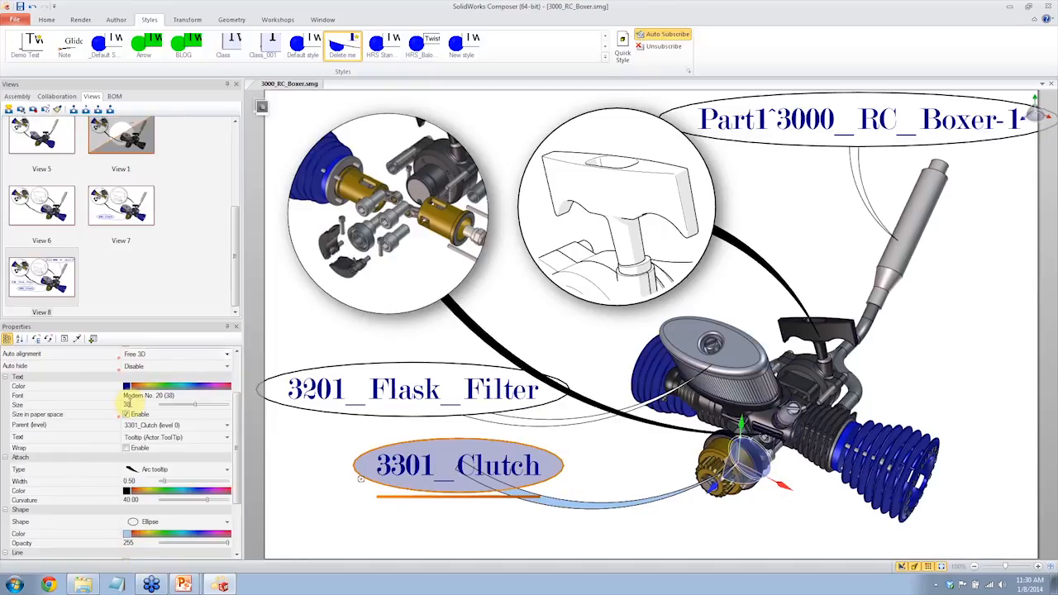
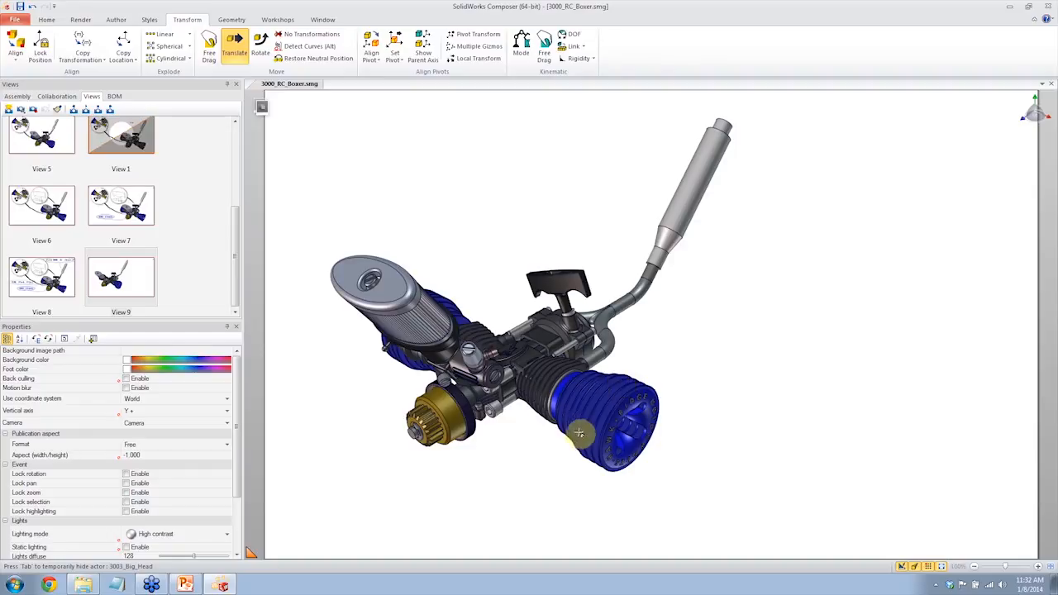
Step: Pull the four socket head cap screws out of the near blue cylinder head along their axis and save a new view
key("Tab")
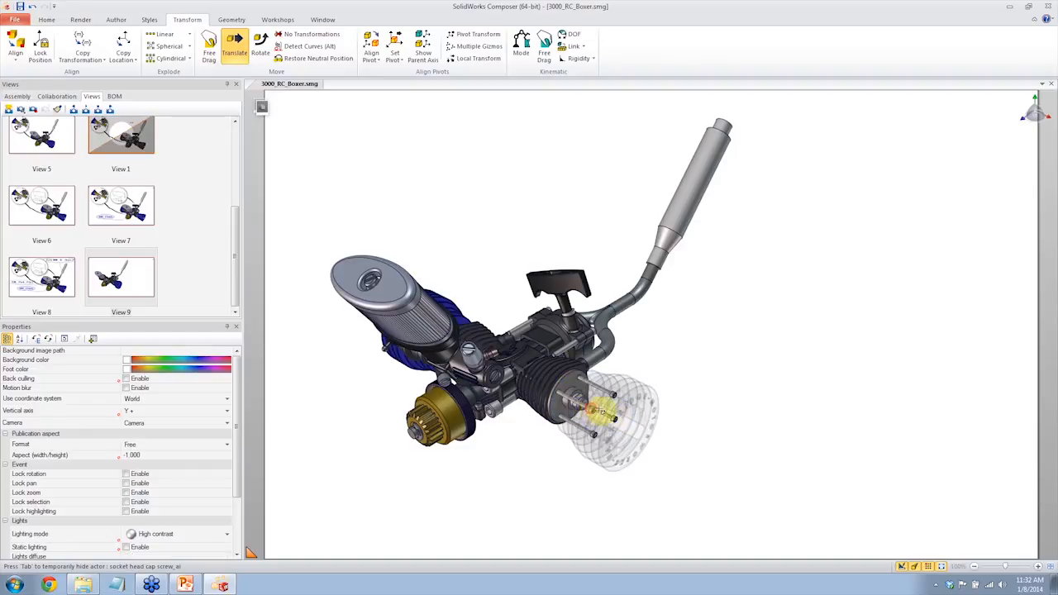
left_click(612, 397)
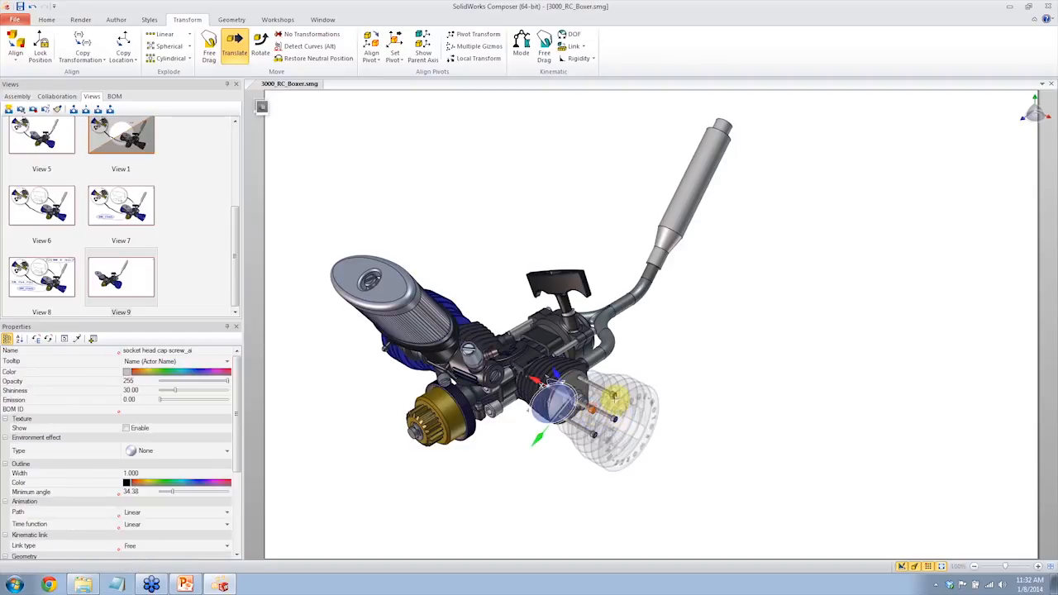
left_click(620, 426)
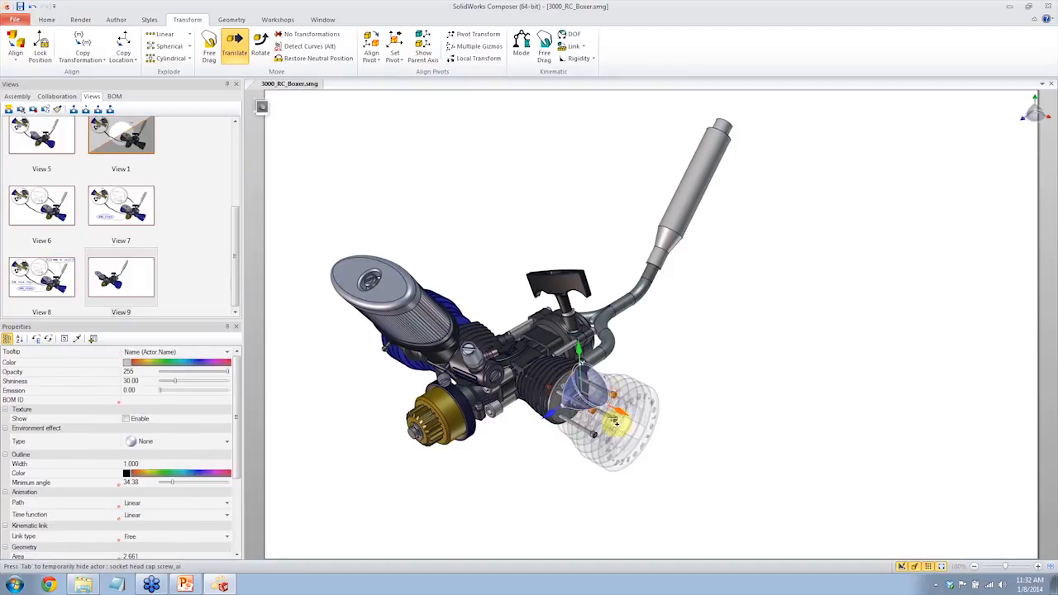
left_click(593, 442)
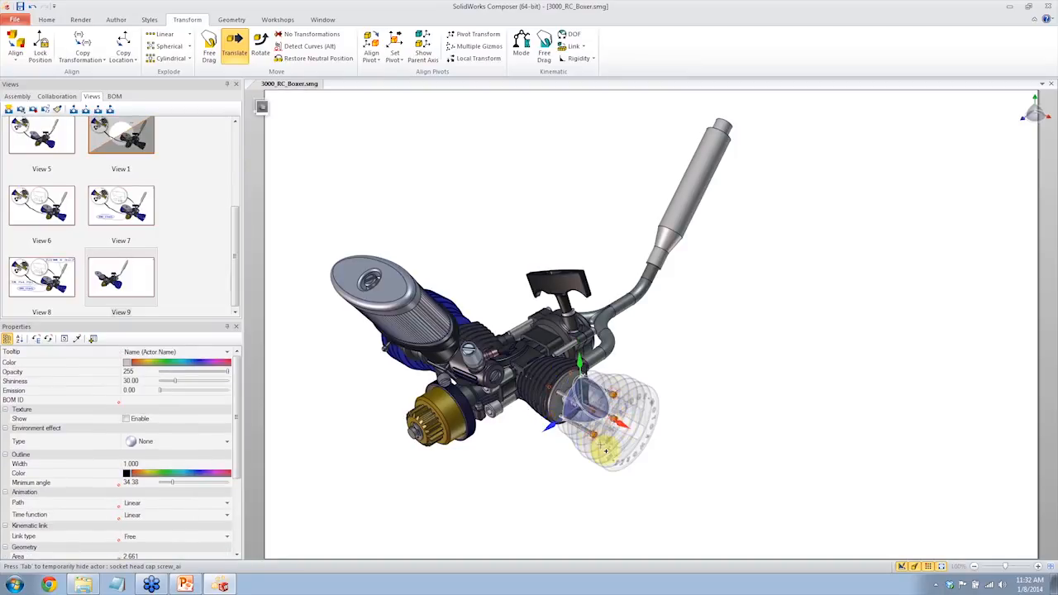
left_click_drag(620, 425, 437, 258)
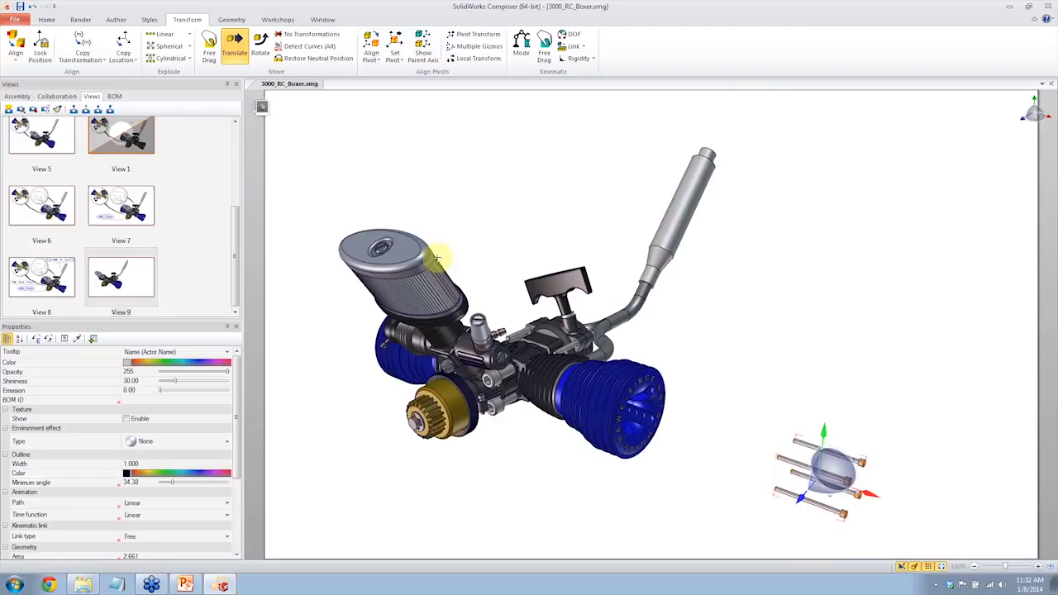
left_click(9, 110)
left_click(834, 399)
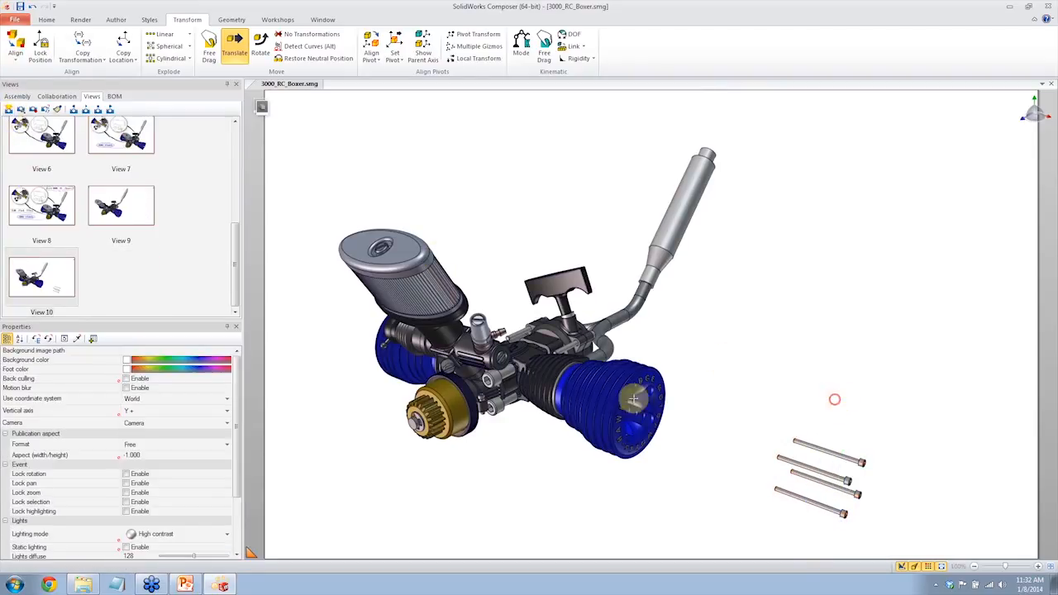
Step: Move the near blue 3003_Big_Head off the cylinder toward the four screws and save the result as a new view
left_click(601, 397)
left_click_drag(650, 415, 724, 447)
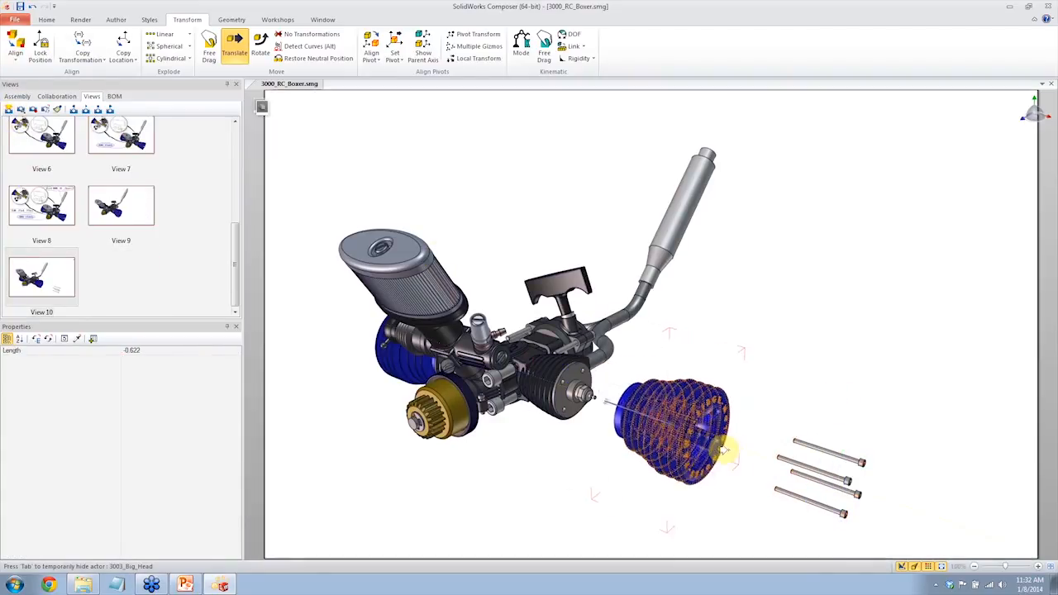
left_click(909, 373)
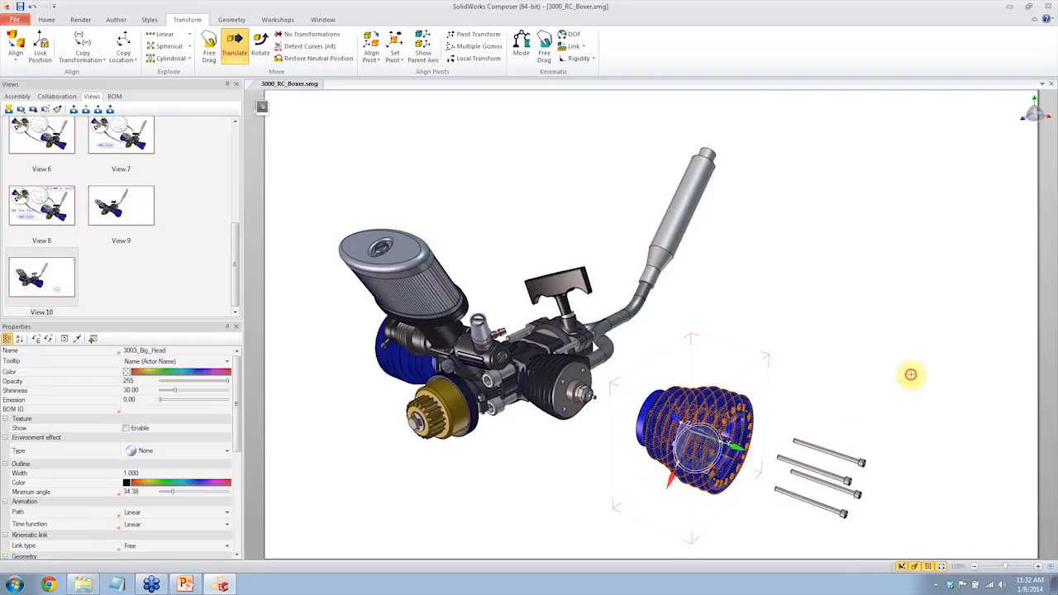
left_click(9, 109)
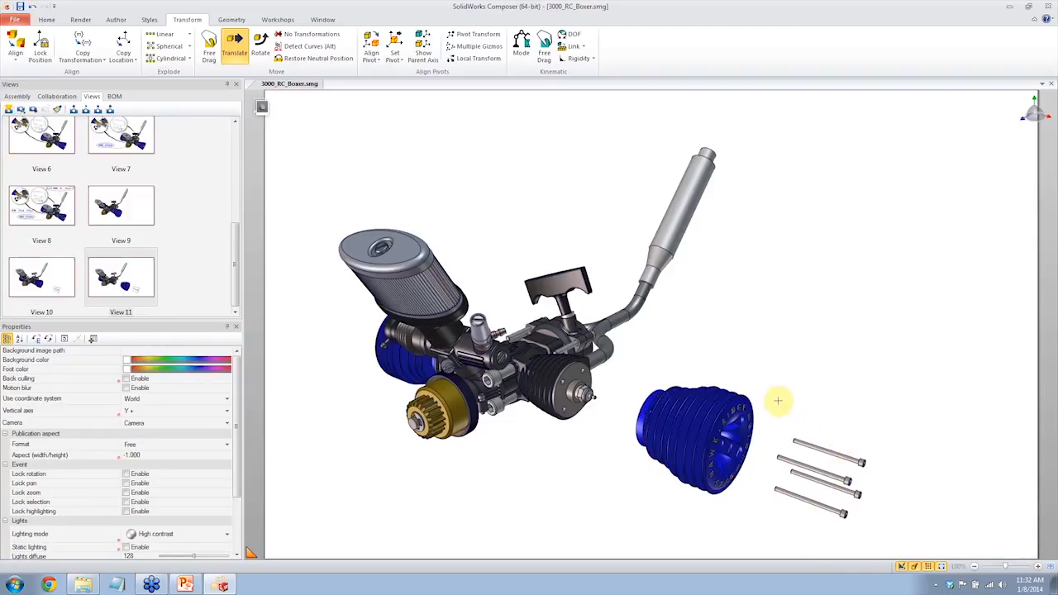
Step: Create associative paths from neutral for the four socket head cap screws
left_click_drag(776, 398, 883, 531)
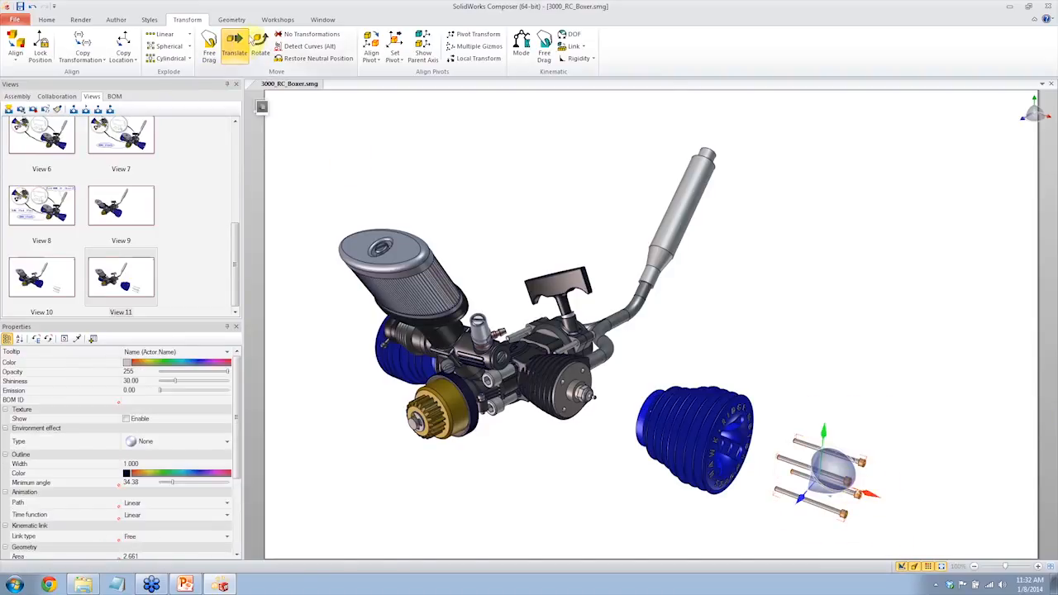
left_click(116, 19)
left_click(266, 45)
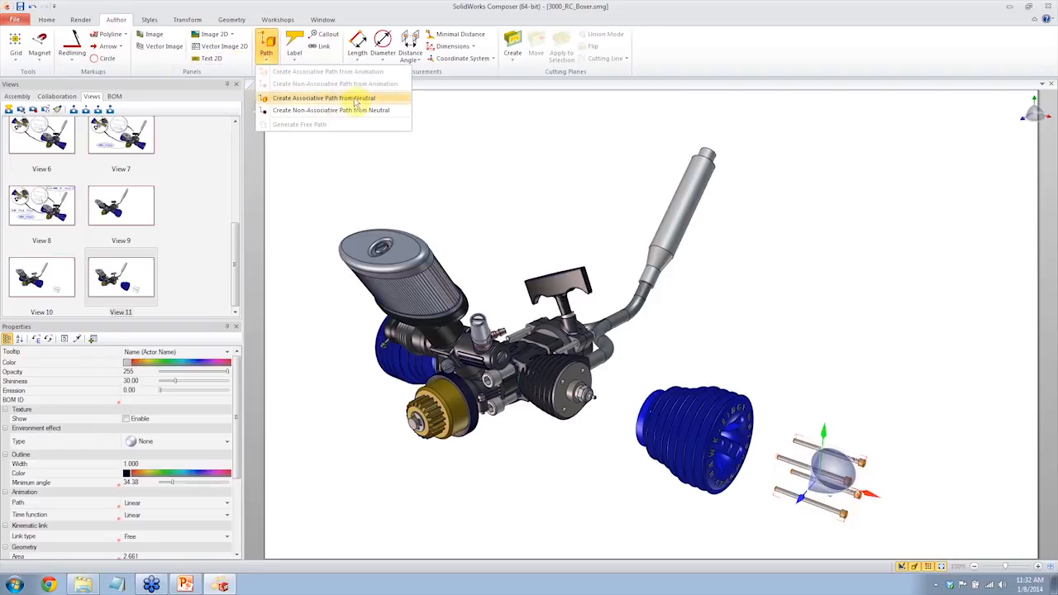
left_click(361, 99)
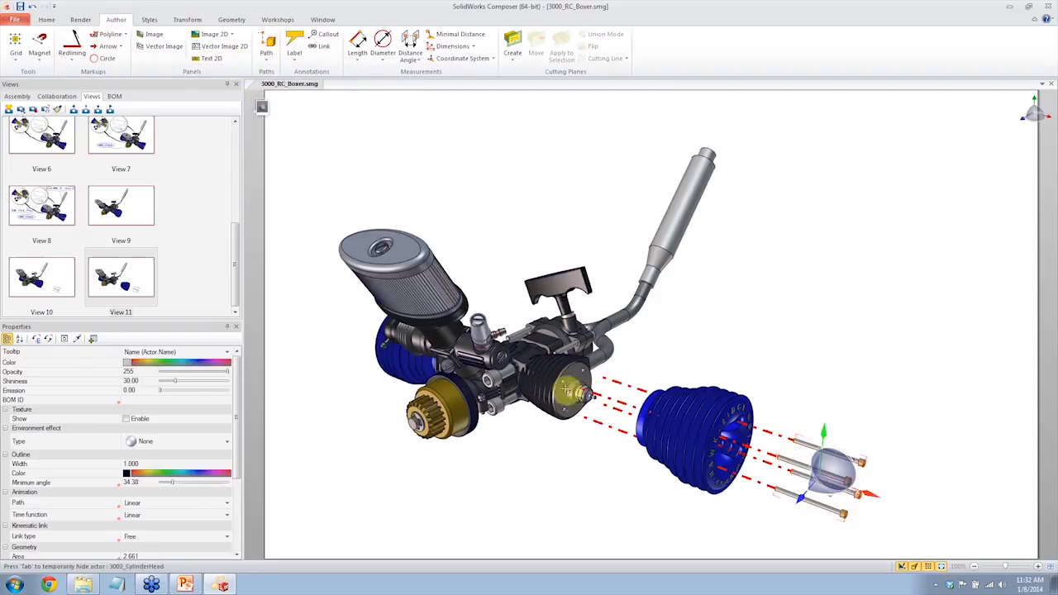
left_click(613, 469)
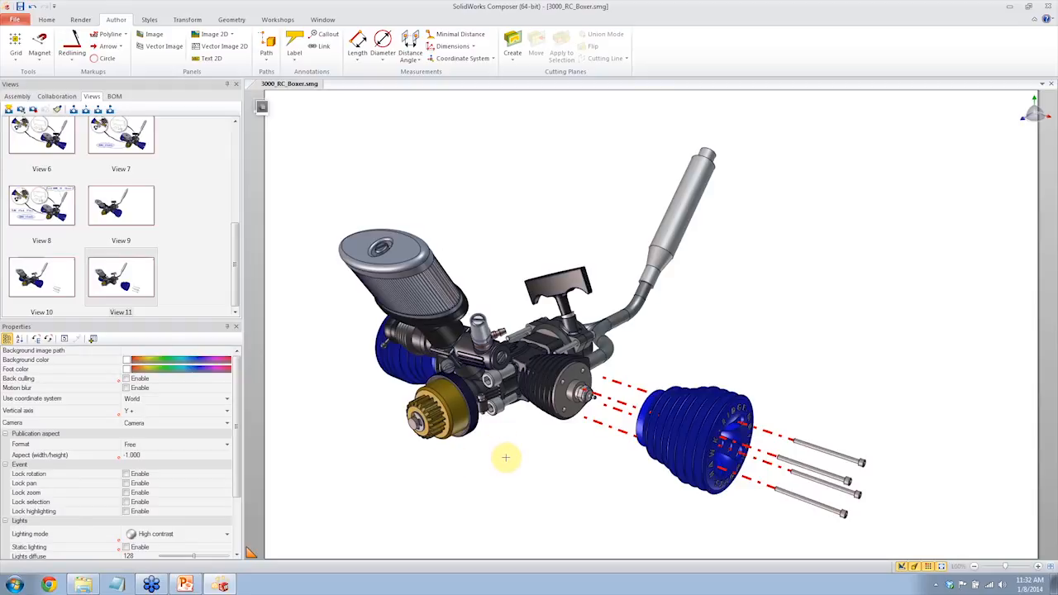
Step: Unsubscribe the four screw path lines from the CLASS TEST - 1 style and enable Stay on top for them
left_click(628, 454)
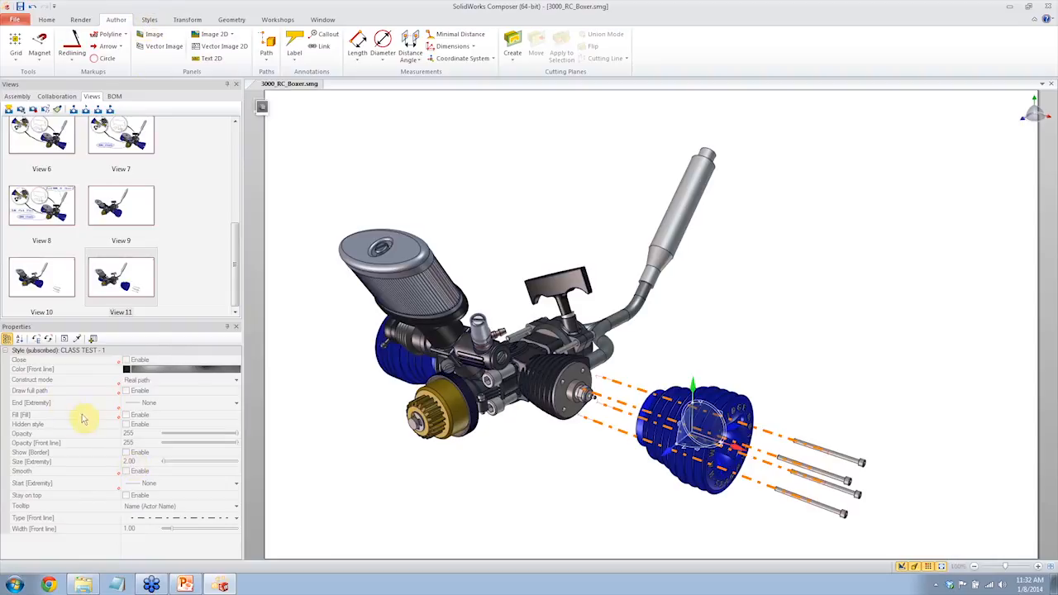
left_click(149, 19)
left_click(663, 46)
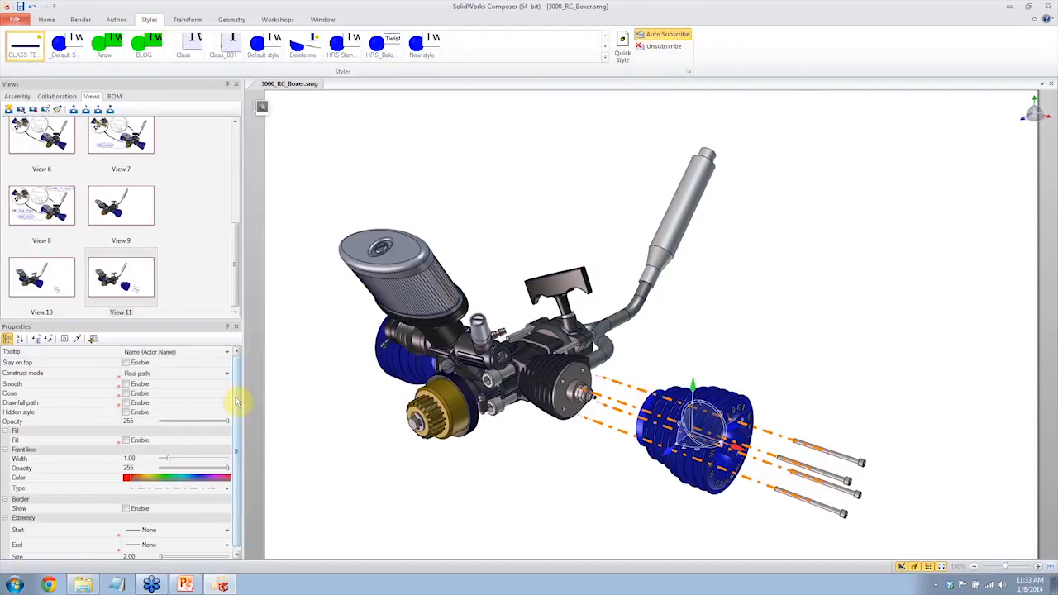
left_click_drag(234, 396, 248, 354)
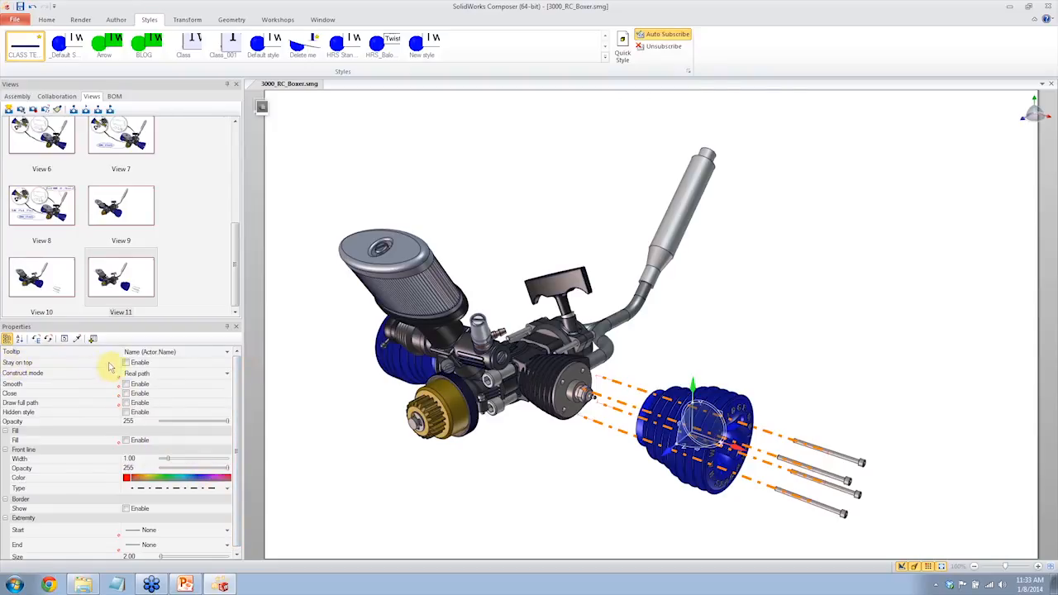
left_click(606, 480)
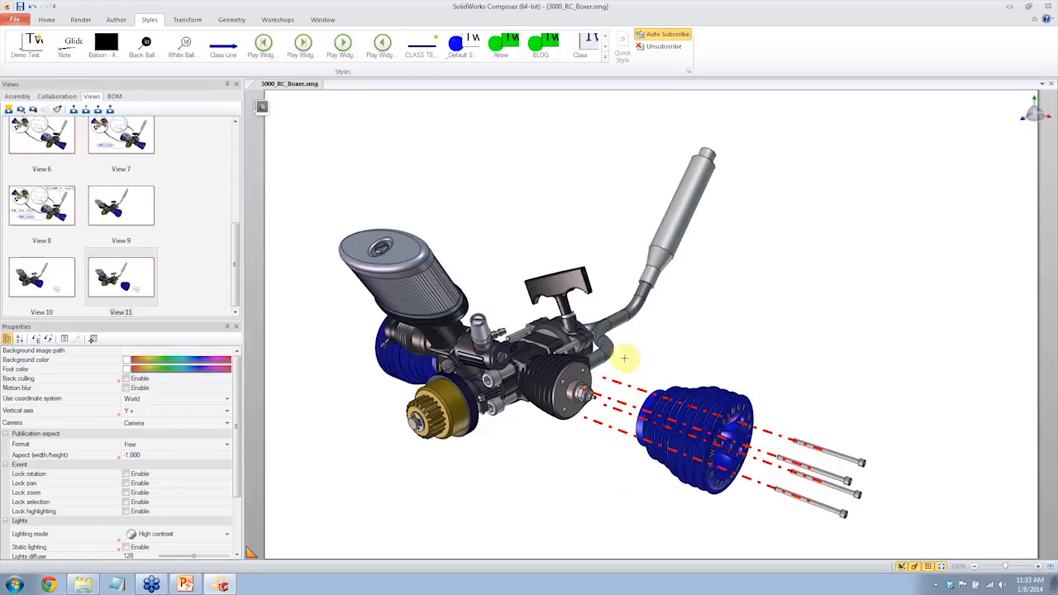
Step: Disable Stay on top for the four screw path lines and inspect the properties of the uppermost path
left_click(631, 441)
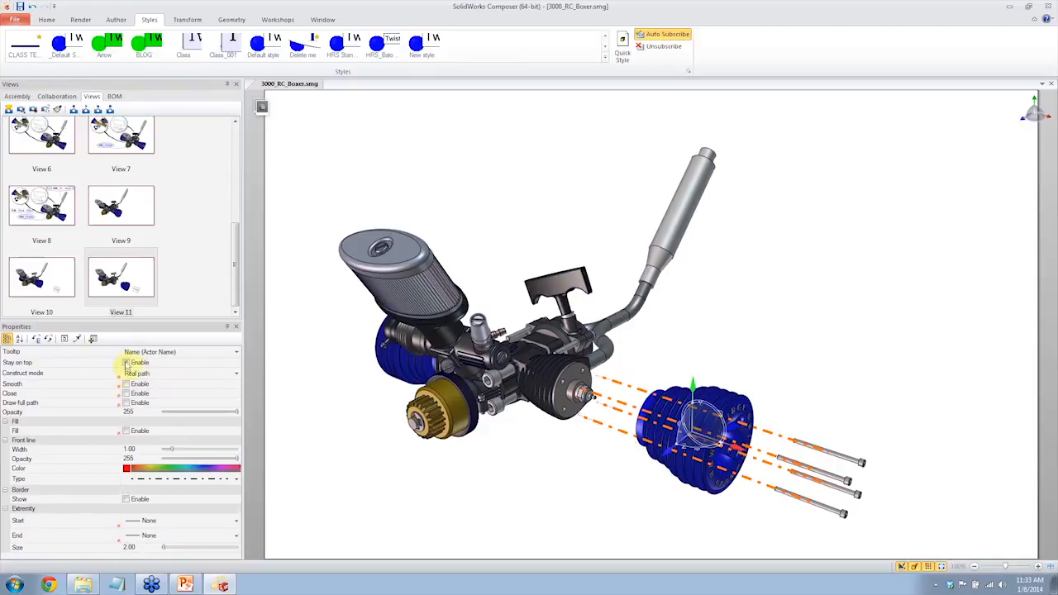
left_click(473, 505)
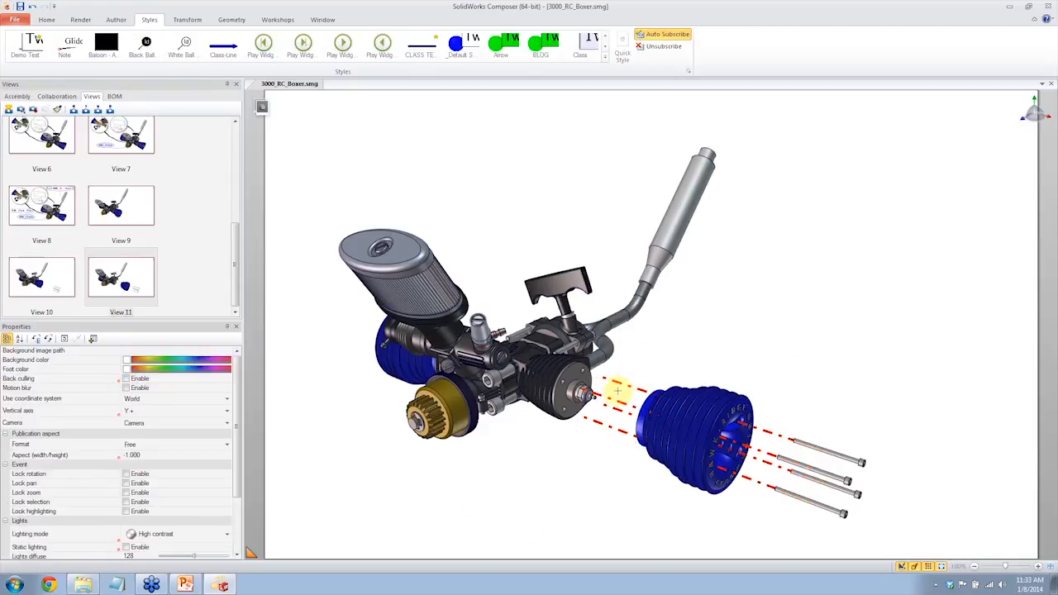
left_click(614, 387)
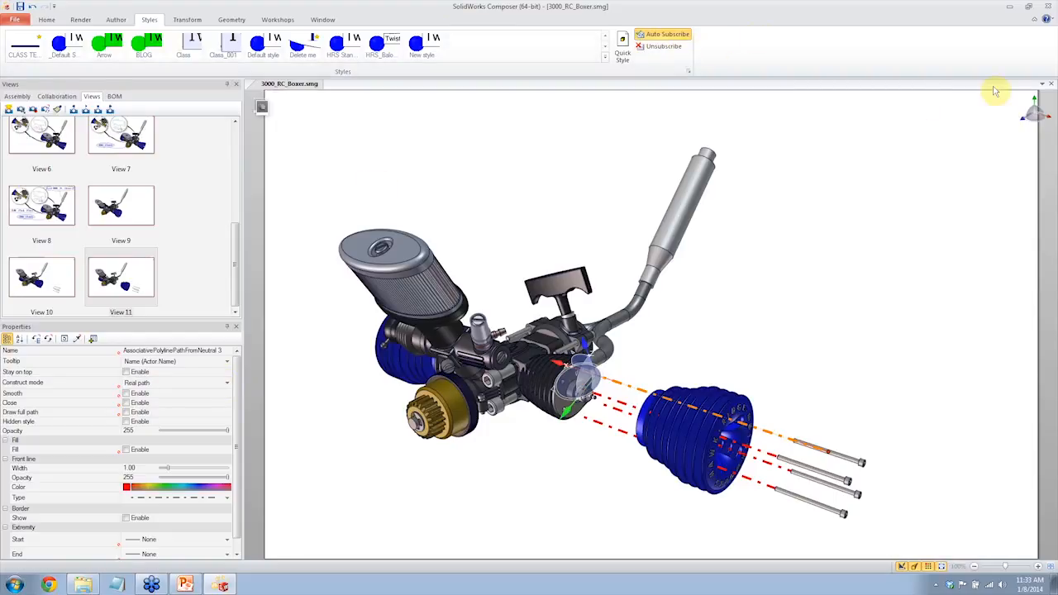
left_click(796, 273)
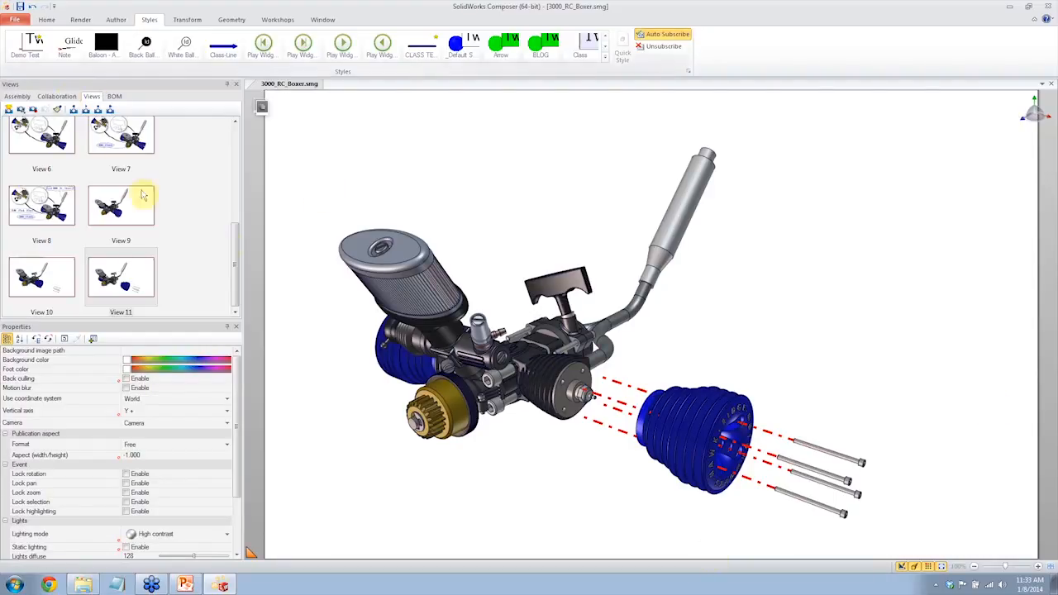
Step: Update the 3000_RC_Boxer assembly from 3000_RC_Boxer.SLDASM in the 2-Modified-Engine-SolidWorks folder, using the Default configuration
left_click_drag(236, 248, 87, 77)
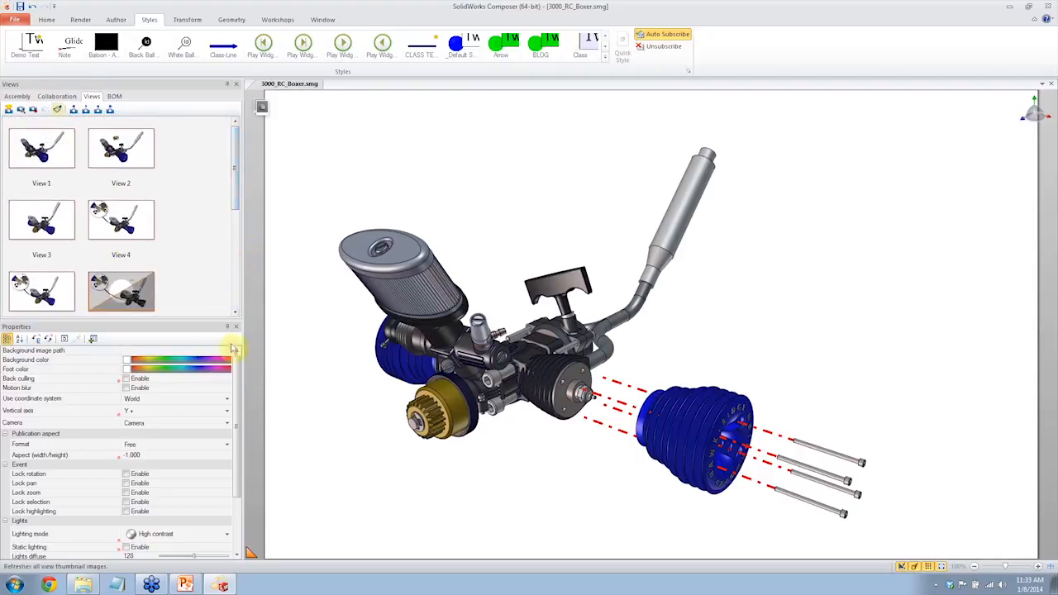
left_click(17, 98)
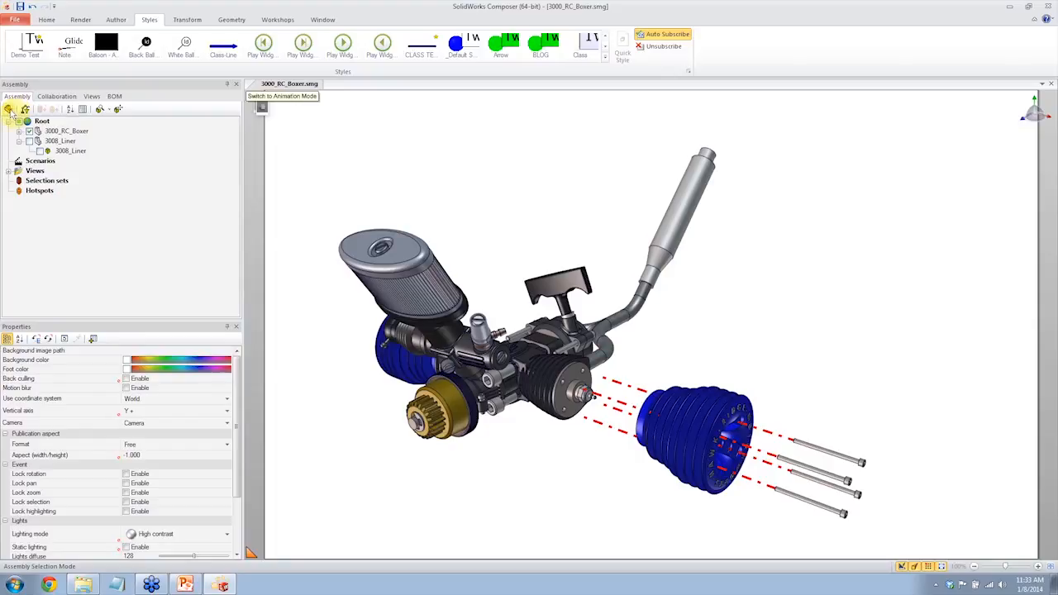
left_click(8, 110)
left_click(63, 134)
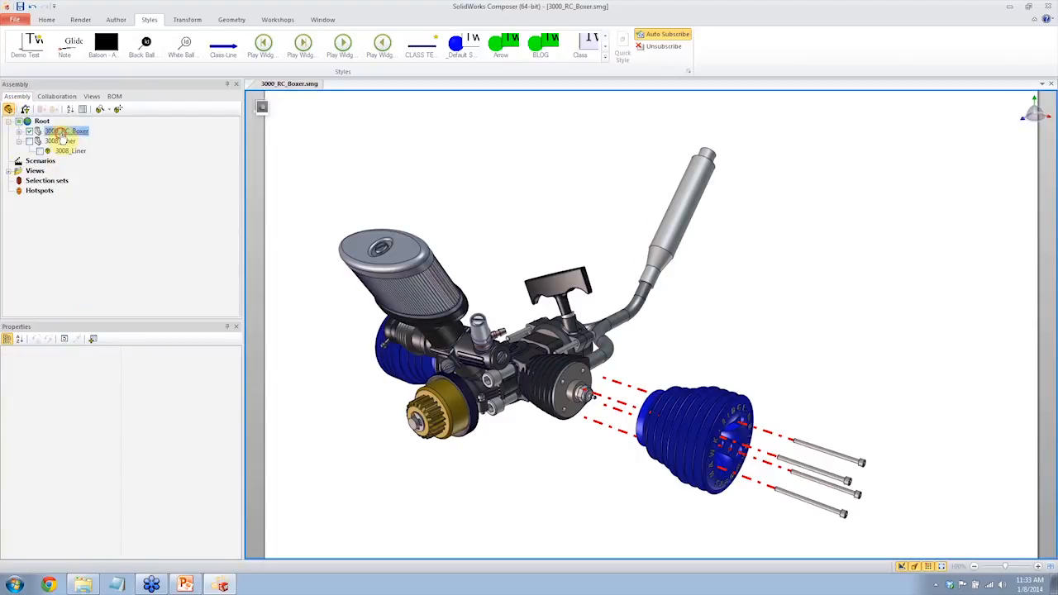
left_click(15, 19)
mouse_move(53, 87)
left_click(200, 44)
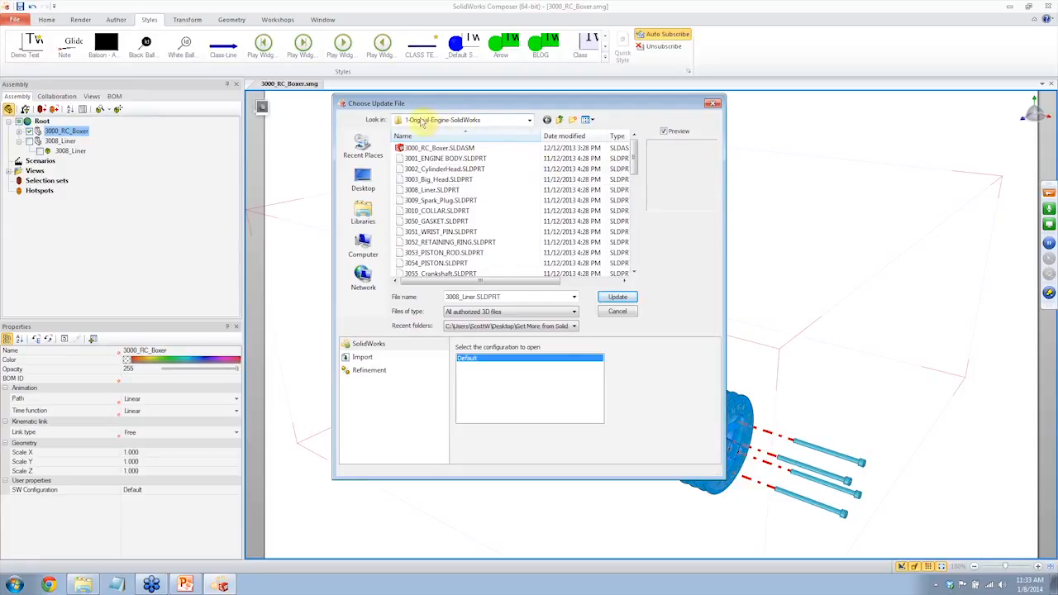
left_click(560, 119)
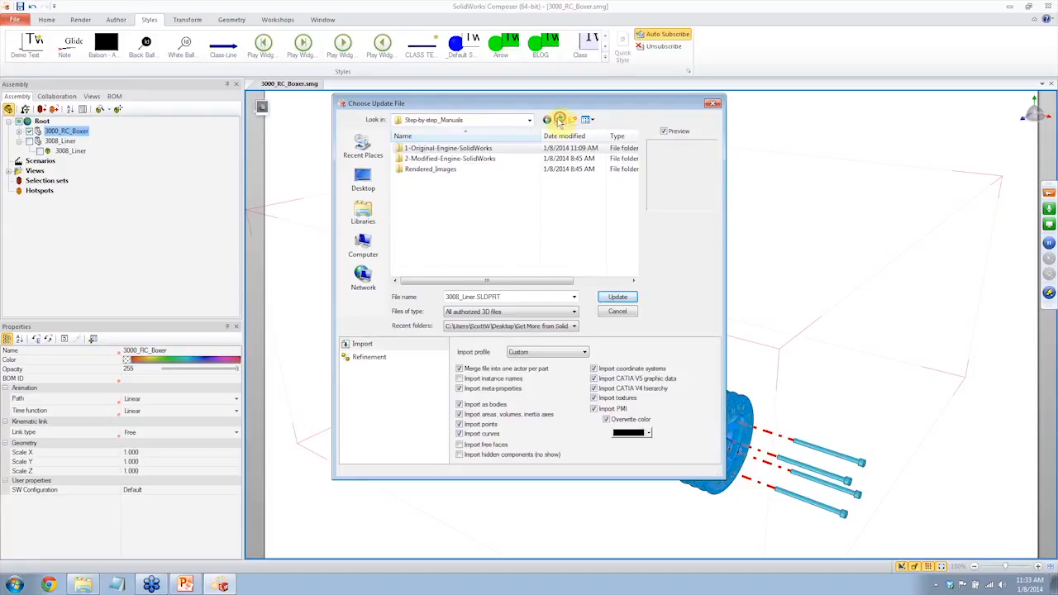
double_click(442, 165)
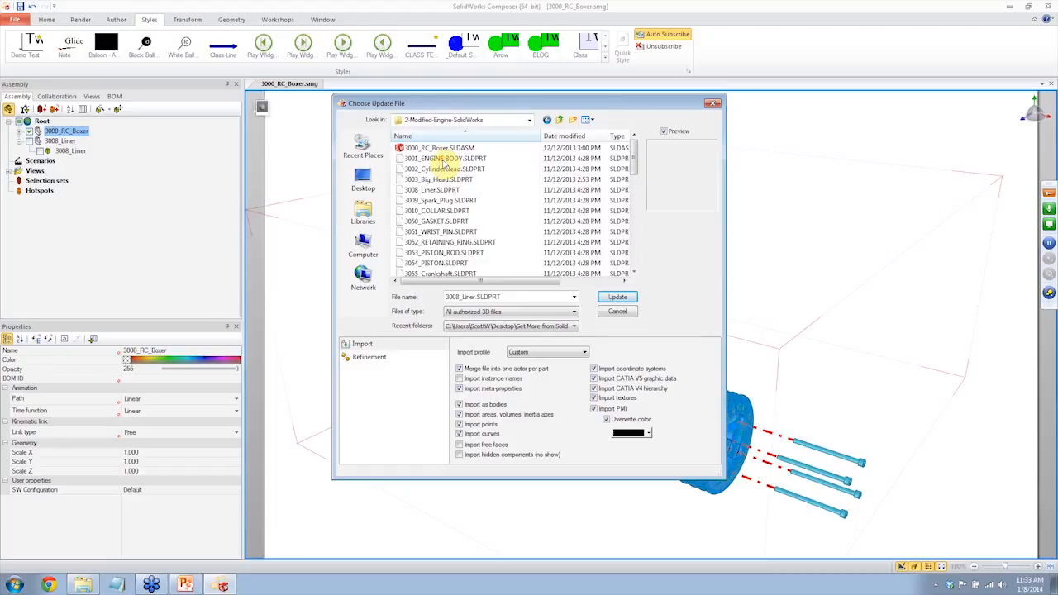
left_click(442, 149)
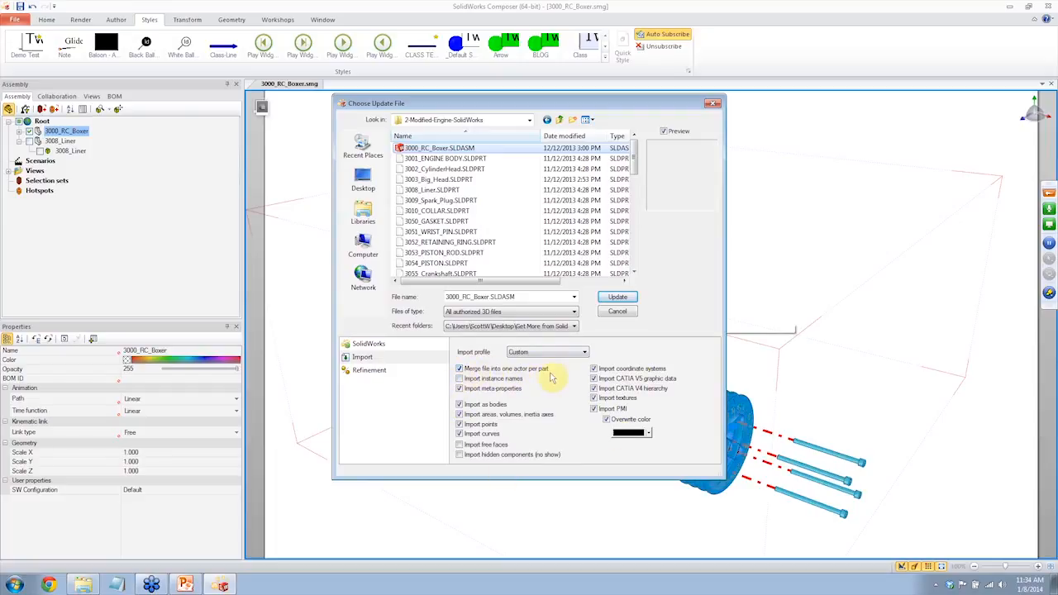
left_click(363, 344)
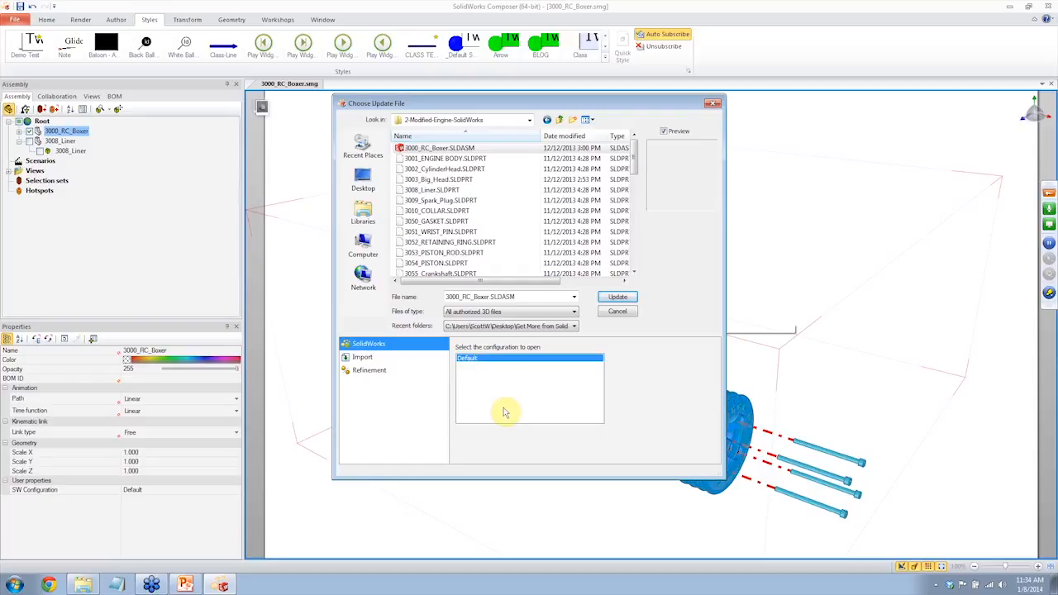
left_click(626, 297)
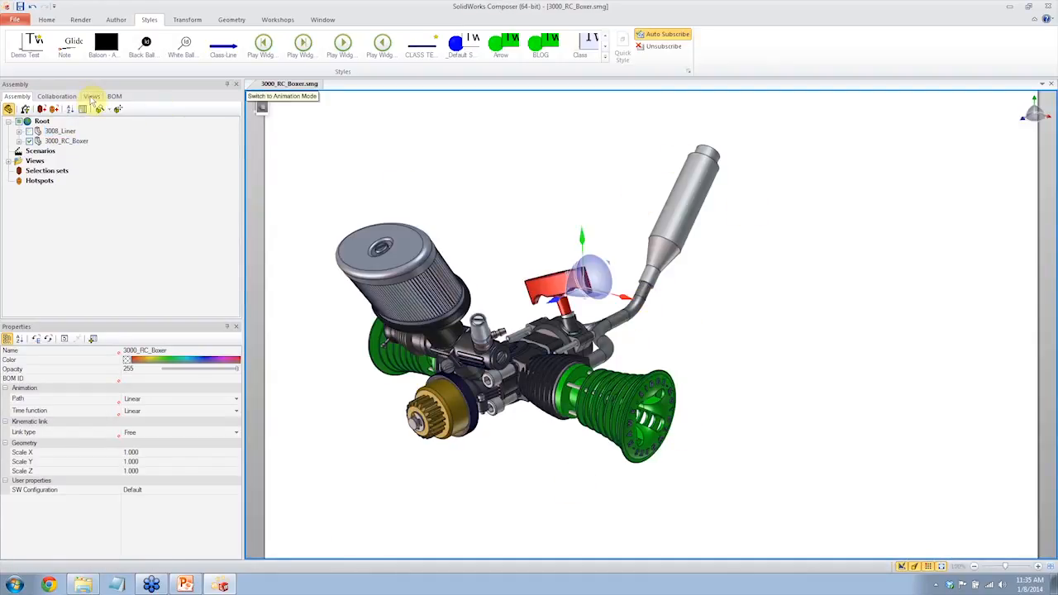
Step: Refresh the view thumbnails for the updated engine, display View 1 and clear the assembly selection
left_click(90, 97)
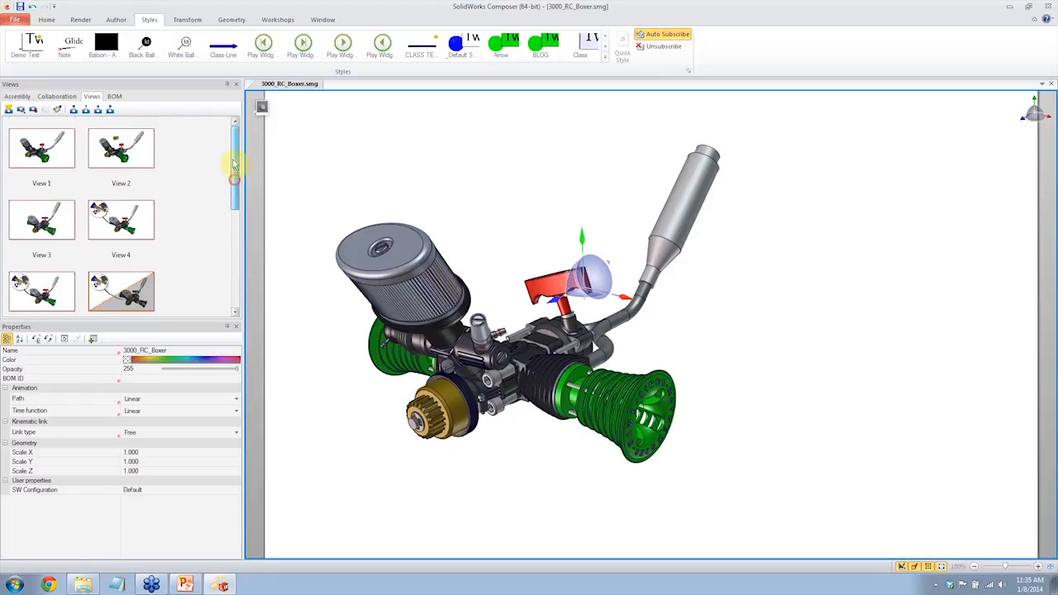
double_click(43, 149)
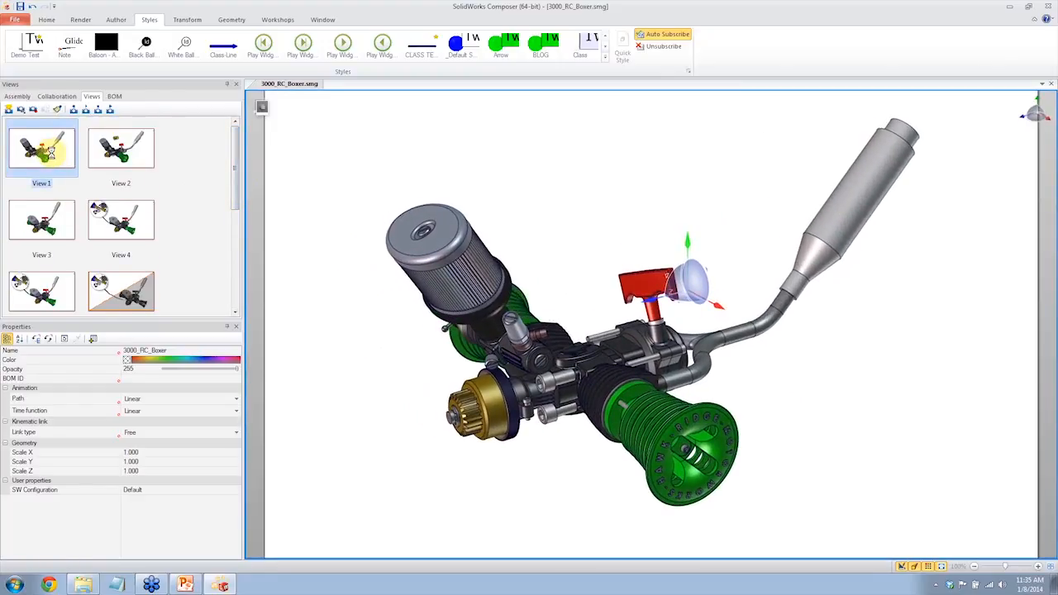
left_click(797, 442)
left_click(719, 433)
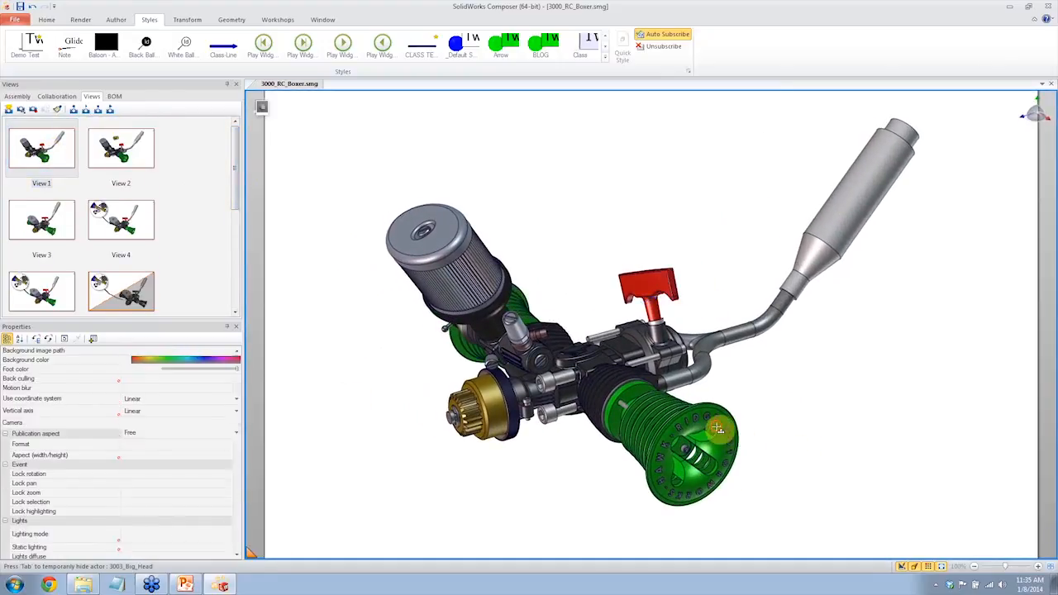
Step: Turn off assembly selection mode, select the near 3003_Big_Head and examine its available environment effect types
left_click(16, 96)
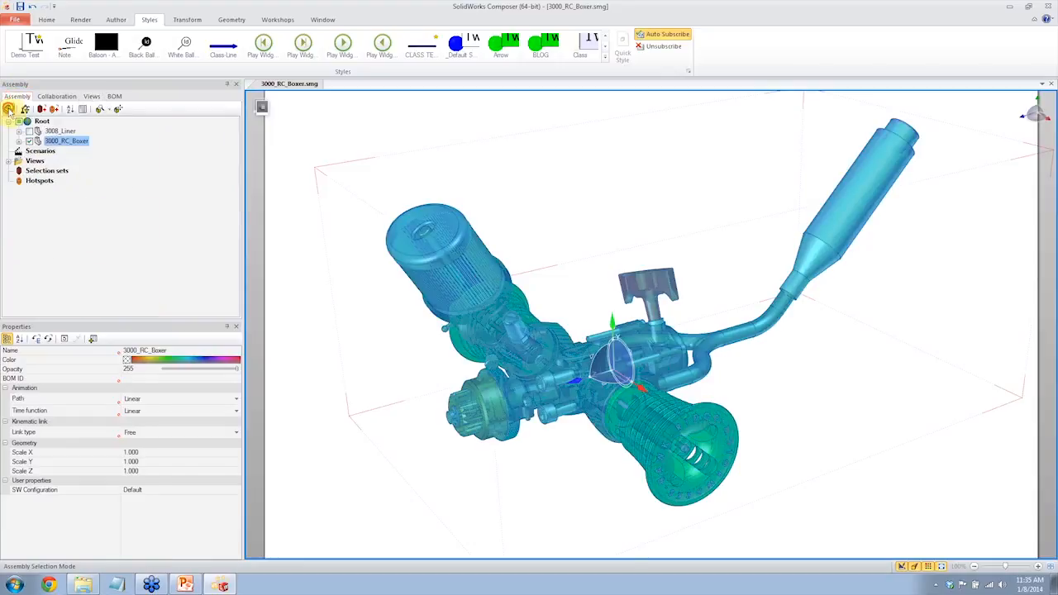
left_click(8, 109)
left_click(465, 121)
left_click(671, 427)
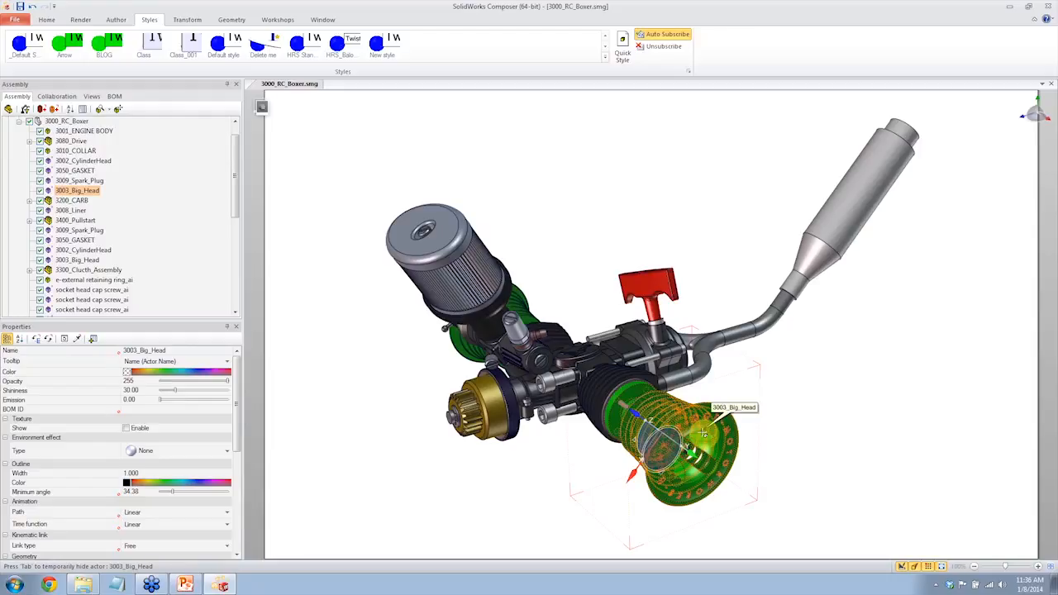
left_click(174, 451)
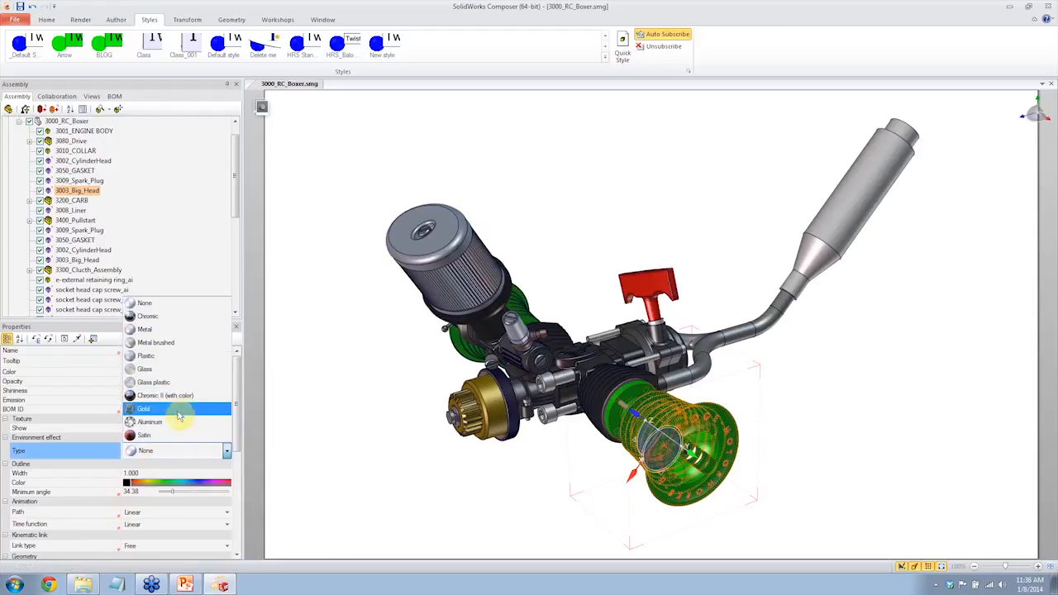
left_click(485, 517)
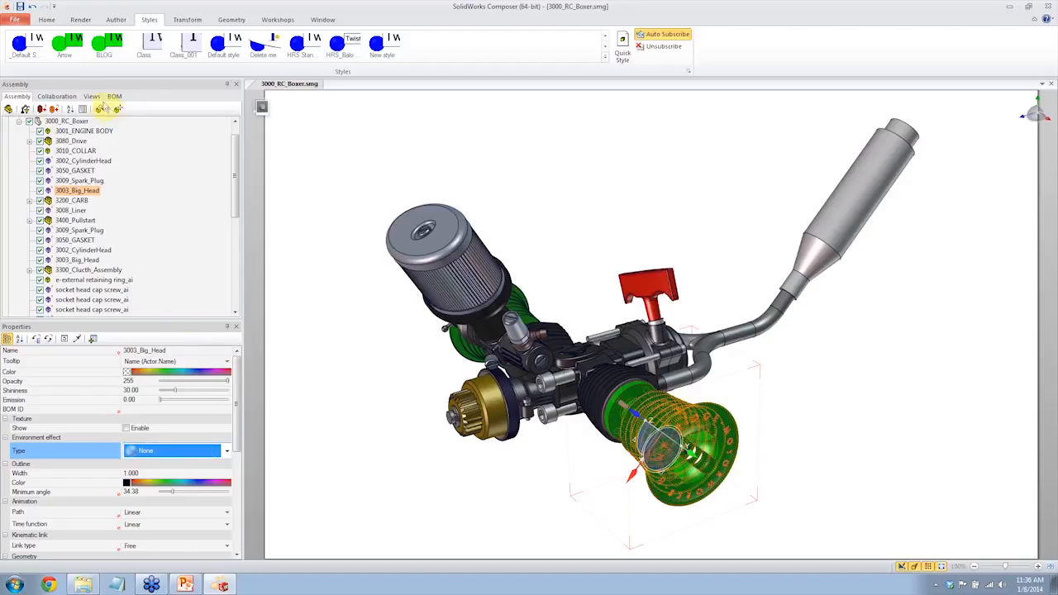
Step: Color the near 3003_Big_Head red in View 2, update that view, and return to View 1
left_click(91, 96)
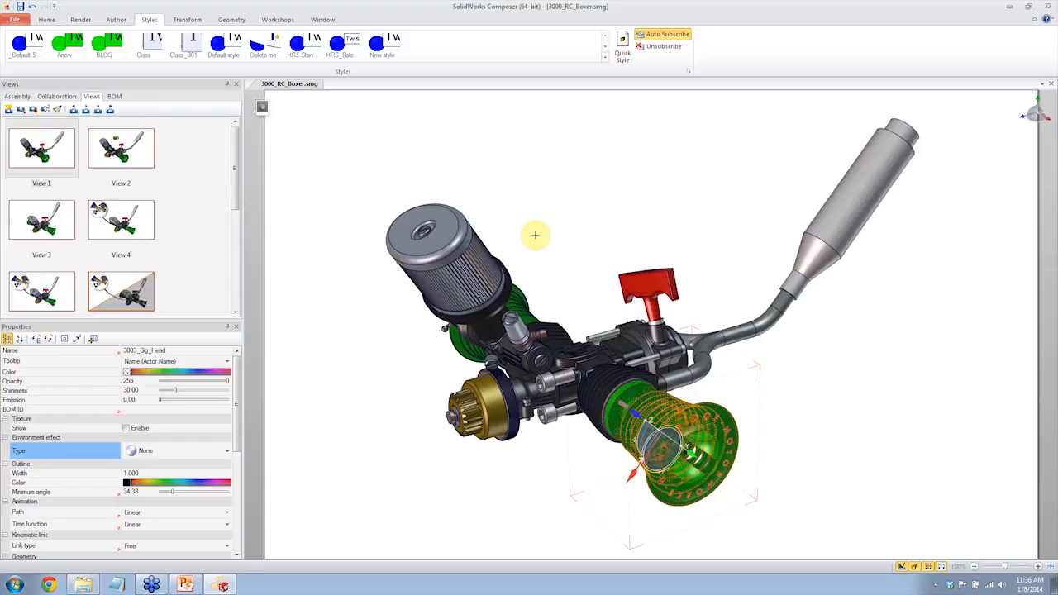
left_click(37, 151)
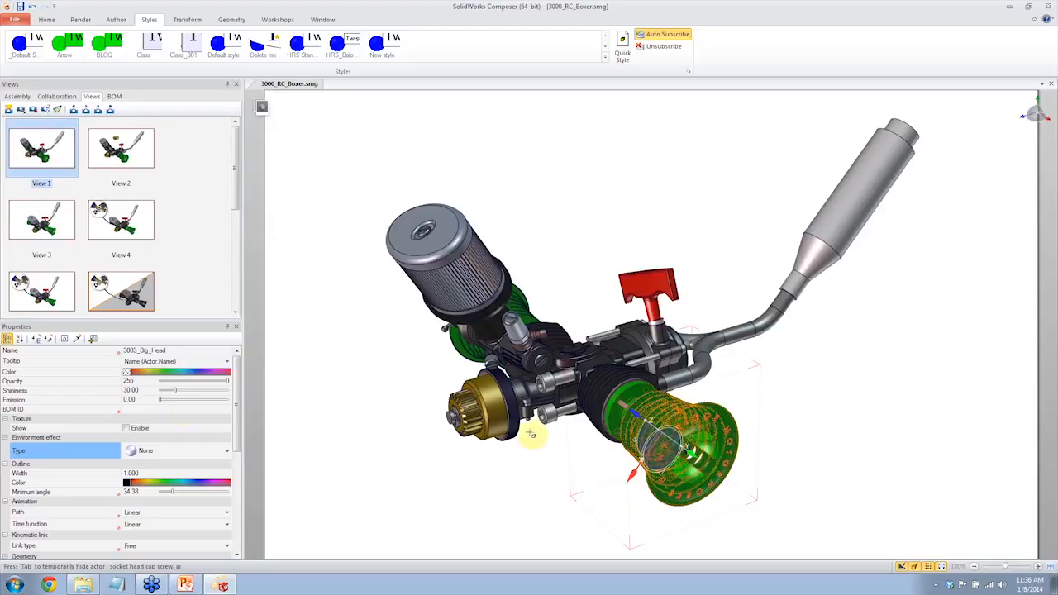
left_click(130, 147)
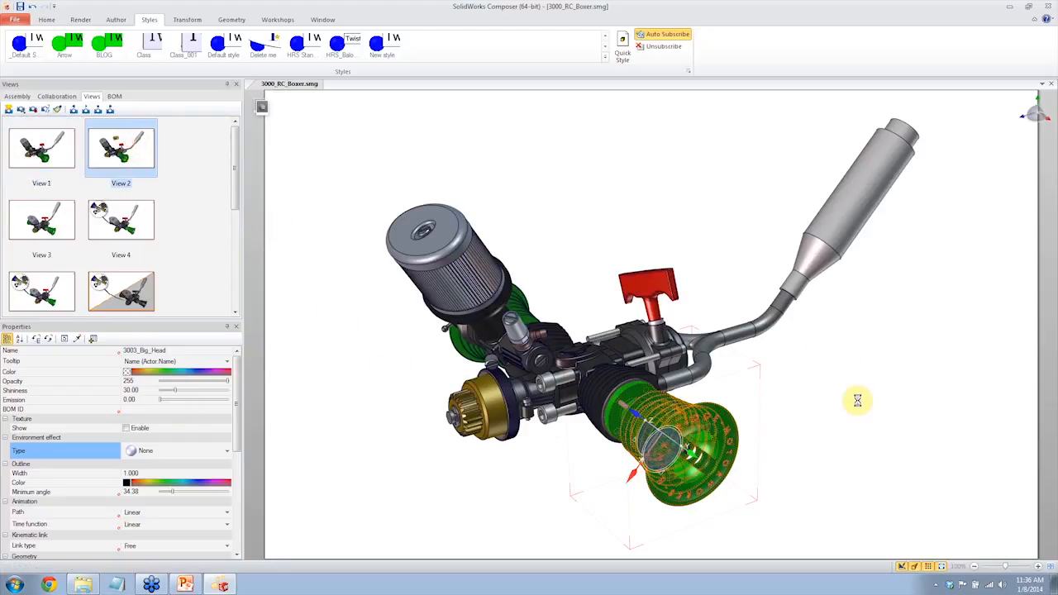
left_click(42, 149)
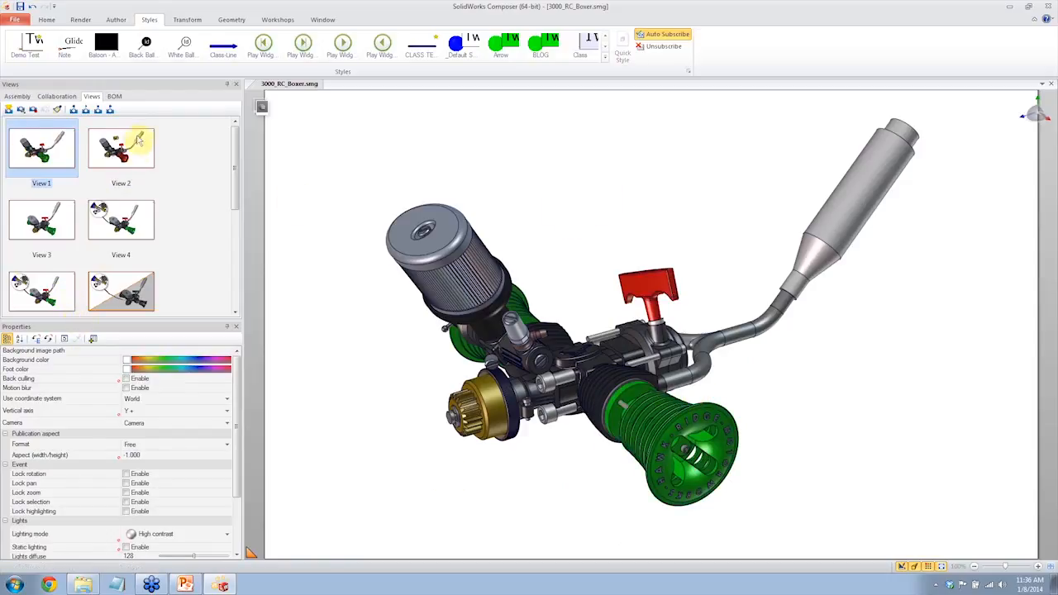
Step: Update View 1 and View 2 together with the properties of the selected near green 3003_Big_Head
left_click(710, 421)
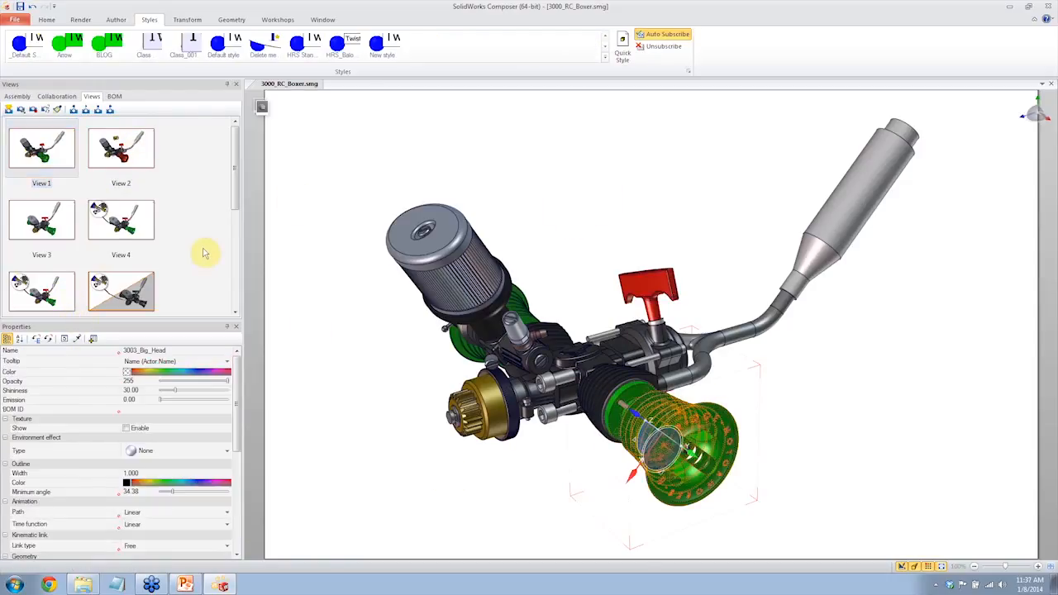
left_click(144, 167, "ctrl")
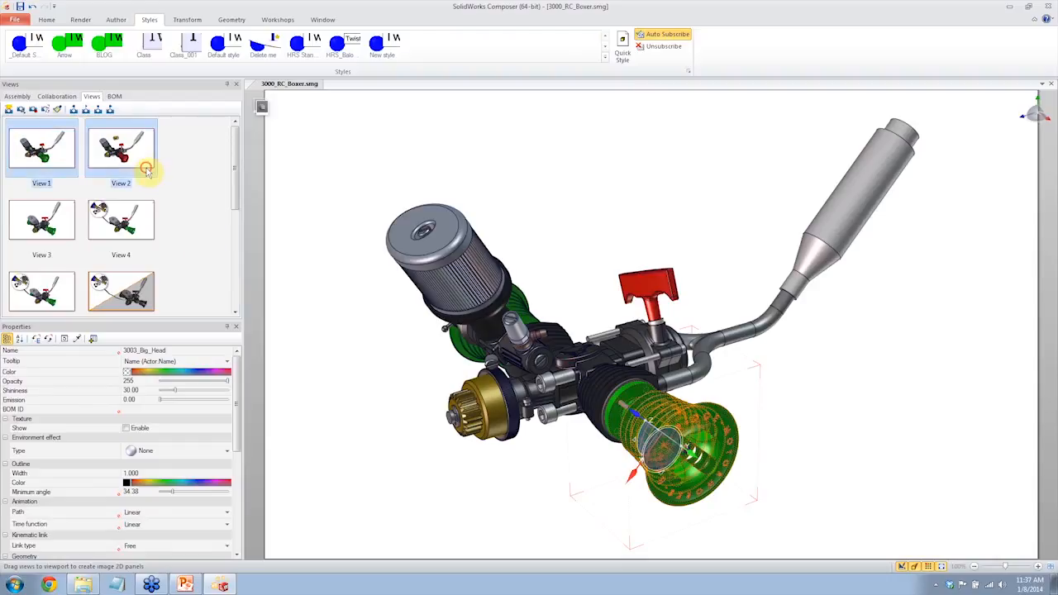
left_click(45, 111)
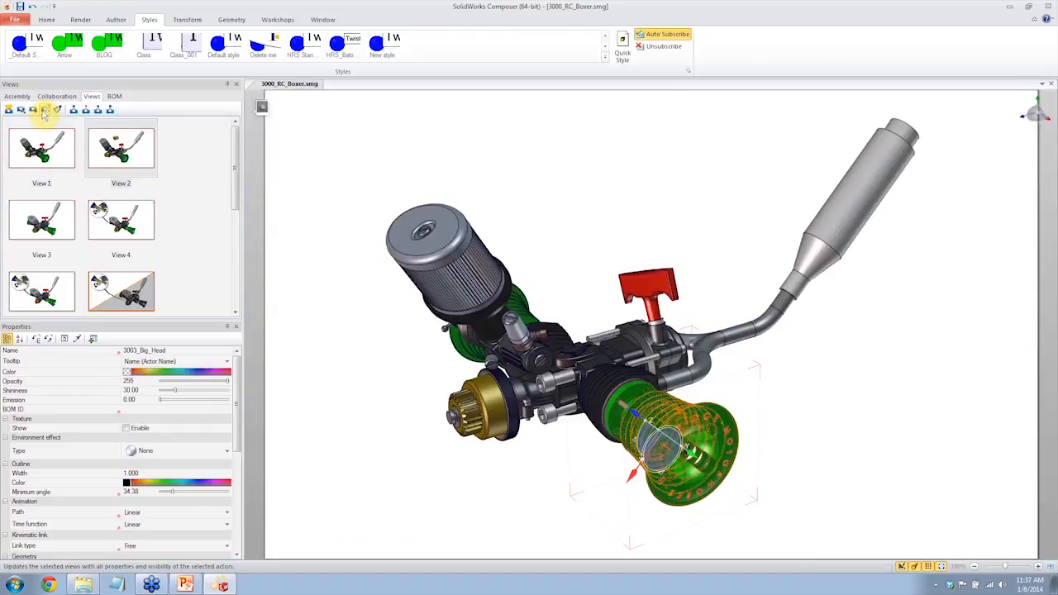
Step: Display View 2, color the near 3003_Big_Head red and update the view with the change
left_click(138, 152)
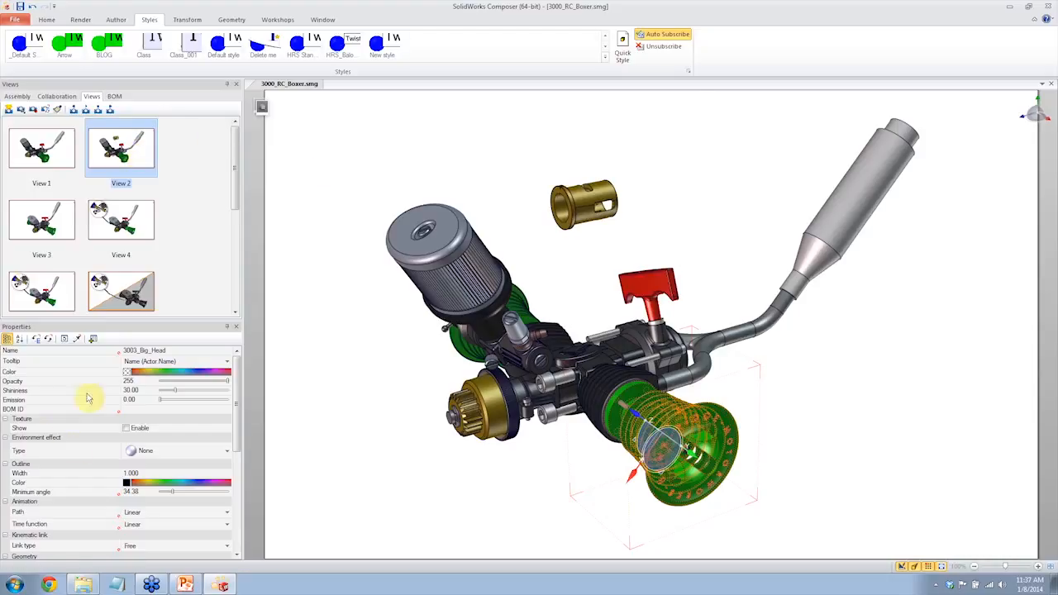
left_click(126, 372)
left_click(160, 404)
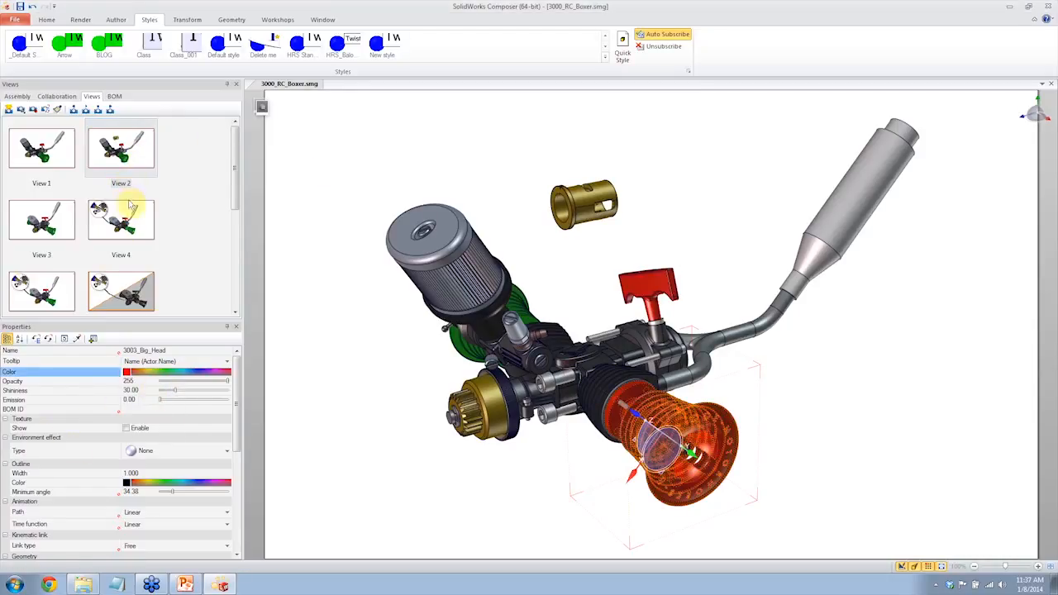
left_click(36, 114)
Step: Return to View 1 and try to set the near 3003_Big_Head's Color property as neutral
left_click(36, 152)
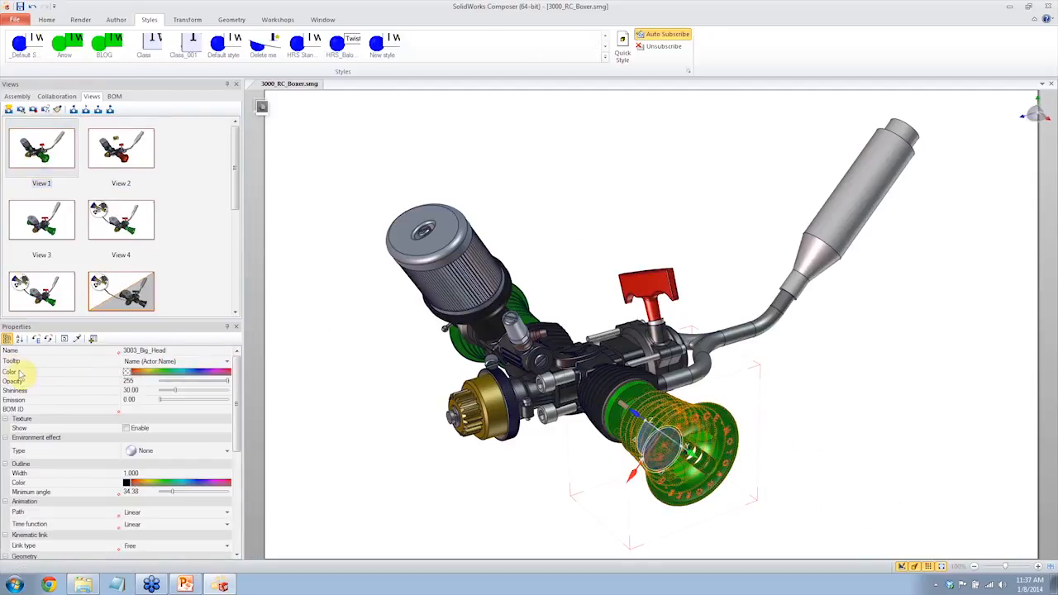
left_click(10, 371)
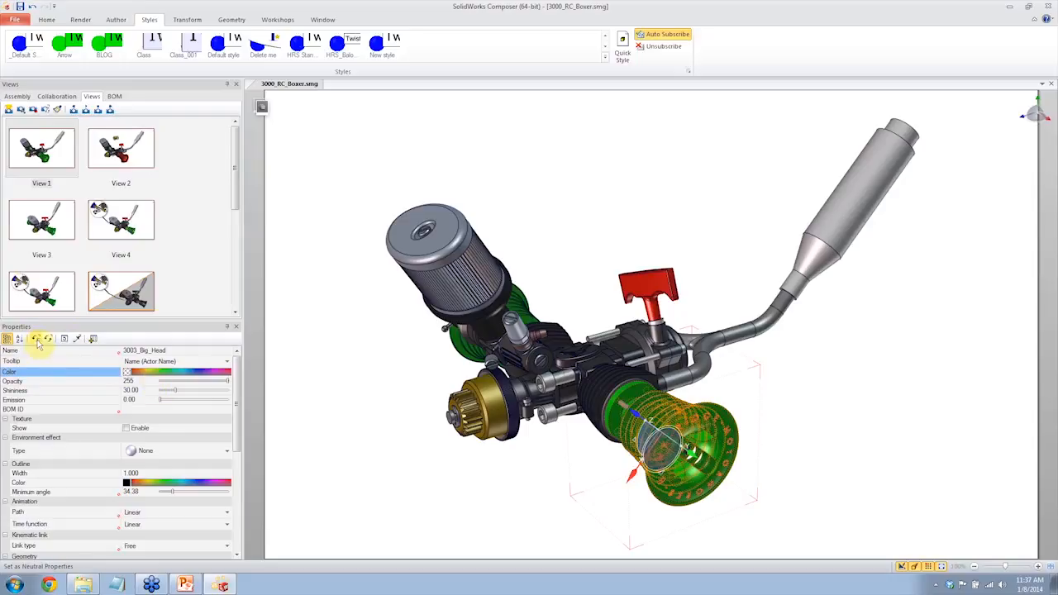
left_click(37, 339)
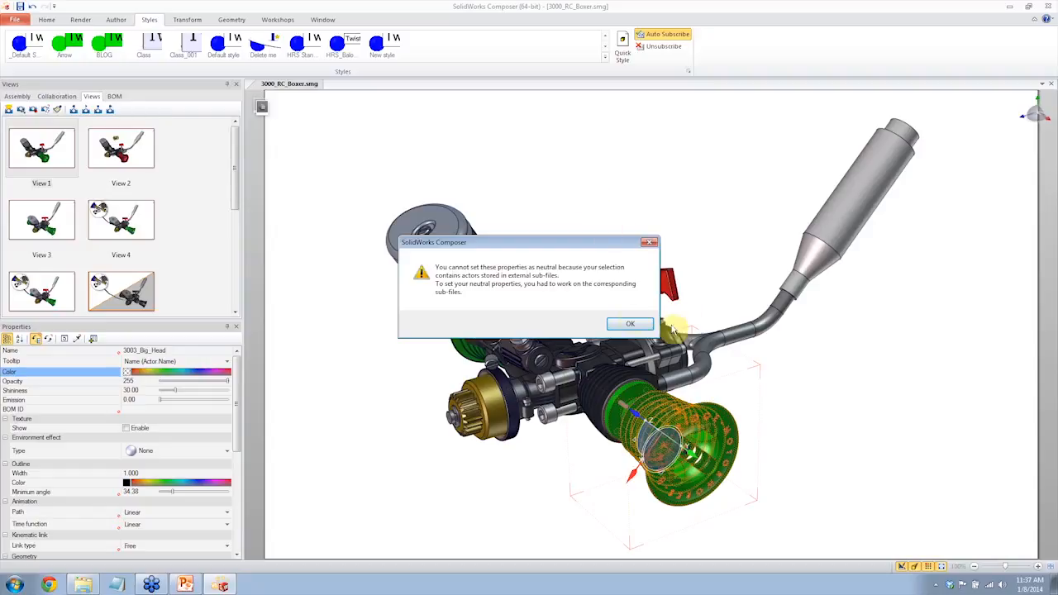
left_click(630, 324)
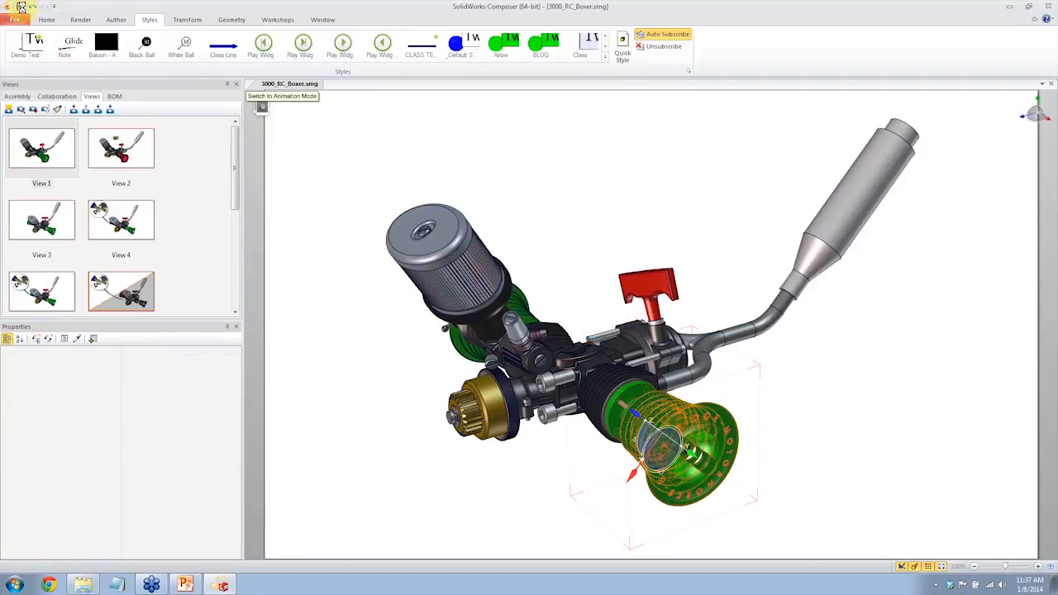
Step: Save and close the project, reopen 3000_RC_Boxer from the desktop, and display View 1
left_click(1050, 6)
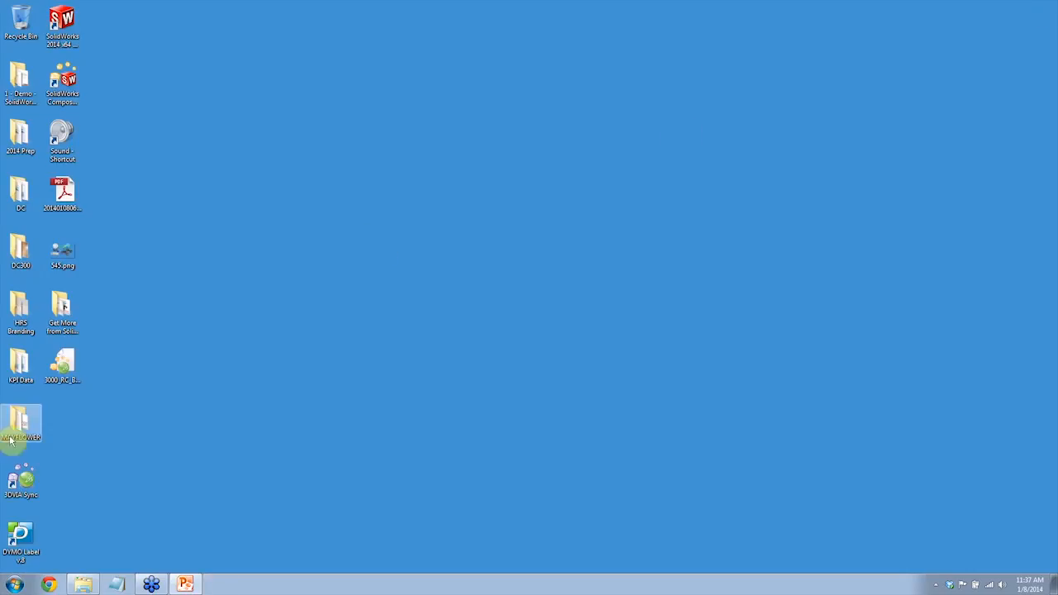
left_click(60, 374)
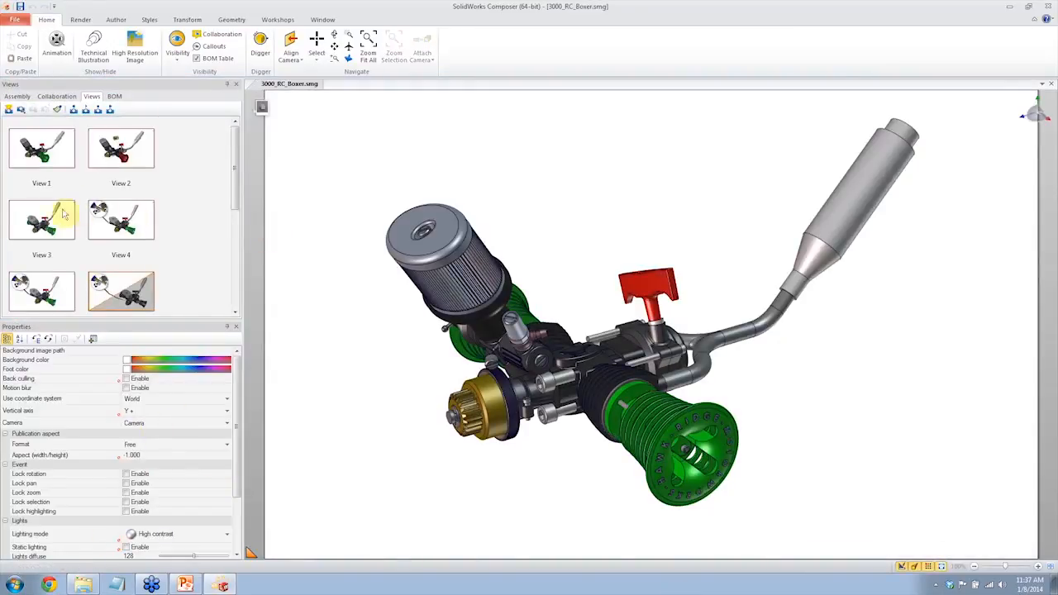
left_click(50, 151)
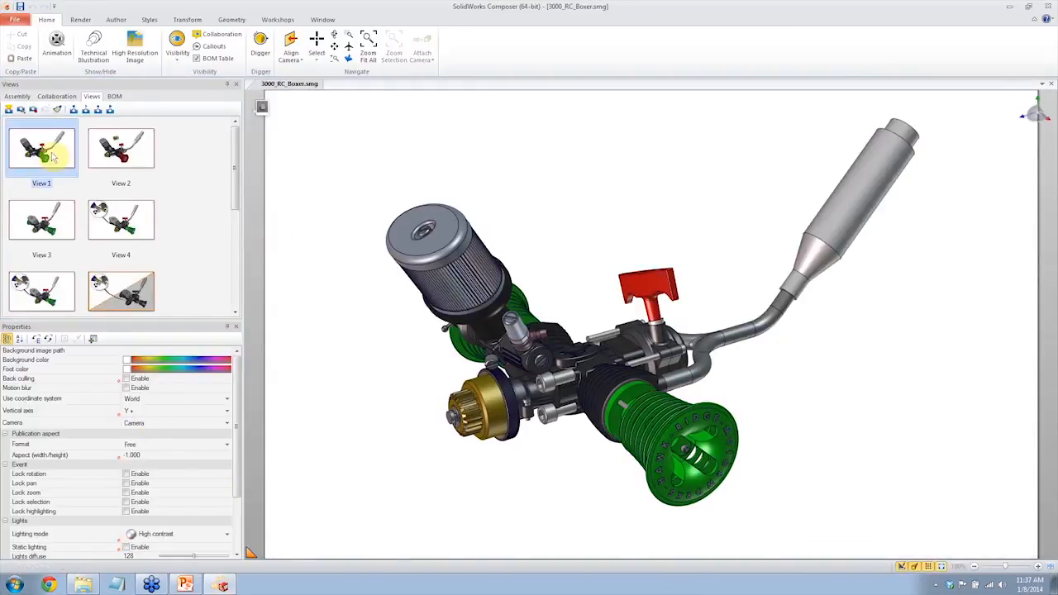
Step: Select the near 3003_Big_Head, switch to View 2 and restore the part's neutral color
left_click(689, 422)
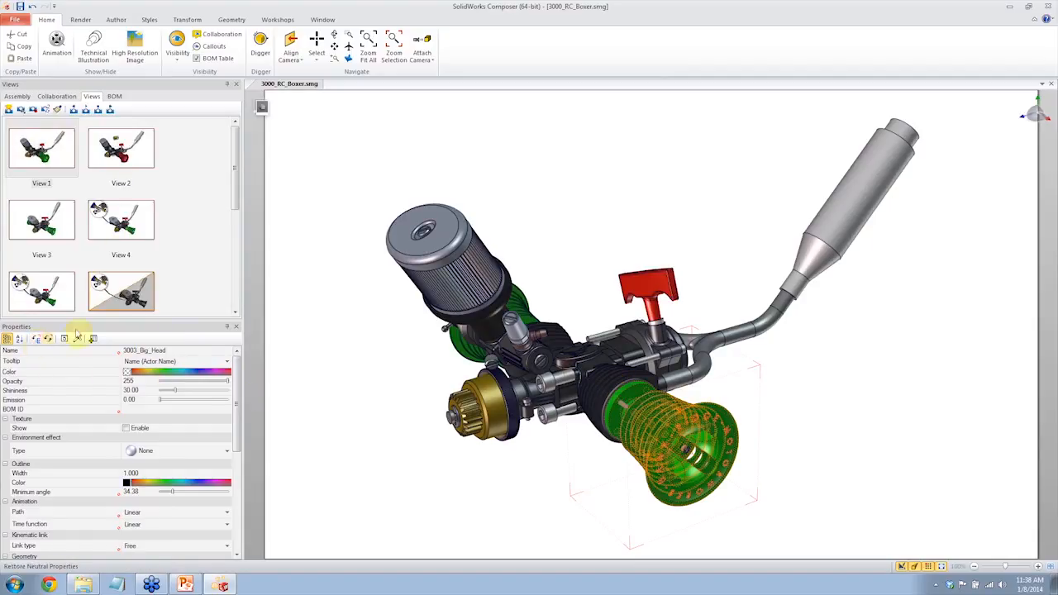
left_click(104, 149)
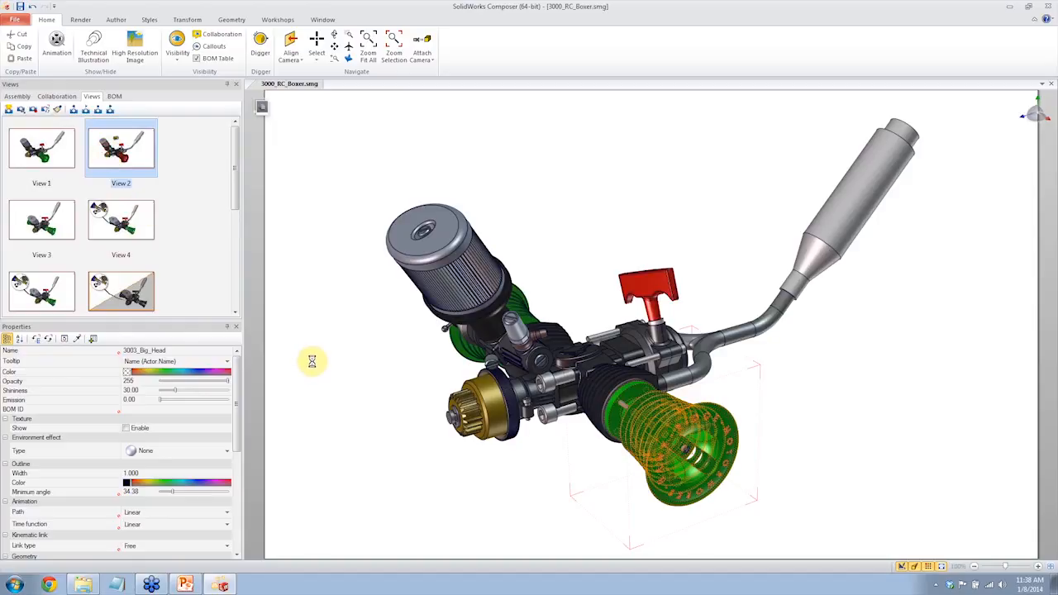
left_click(48, 338)
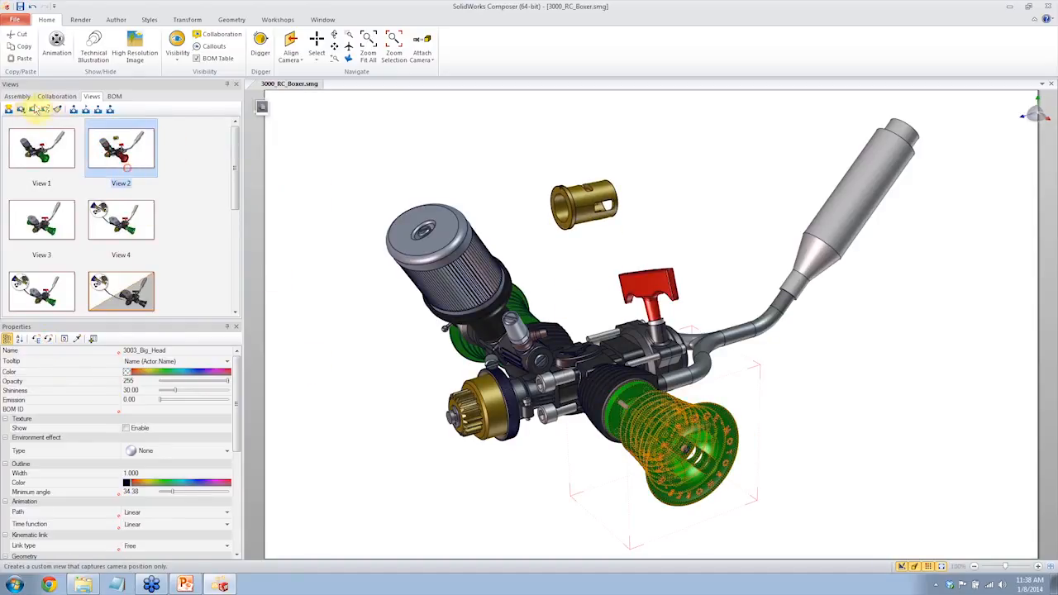
Step: Update View 2 with the restored part color, and display View 1, View 3 and View 4 in turn
left_click(33, 109)
left_click(37, 157)
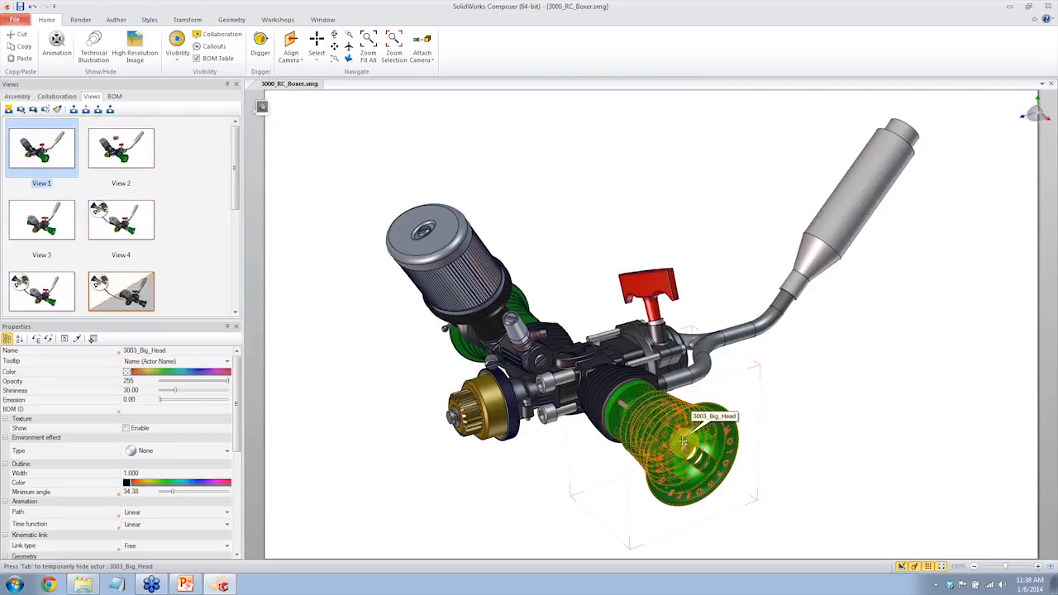
left_click(35, 149)
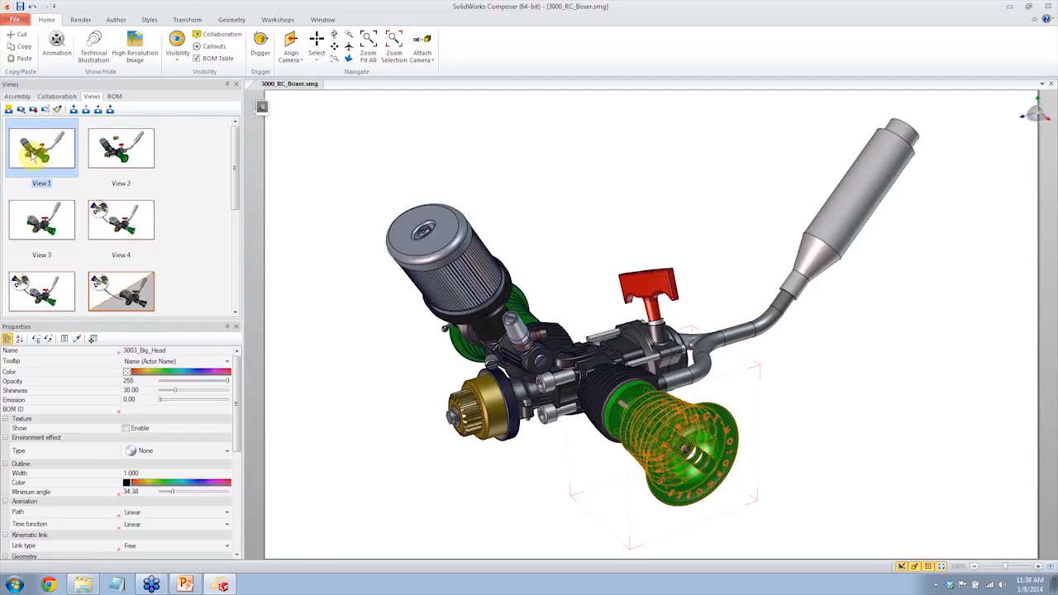
left_click(59, 217)
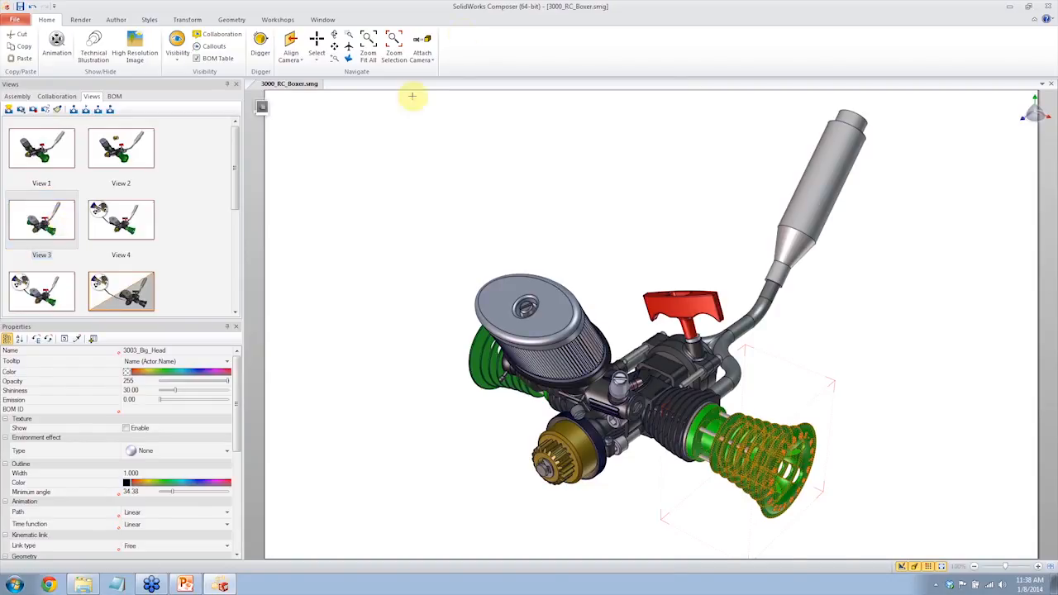
left_click(130, 230)
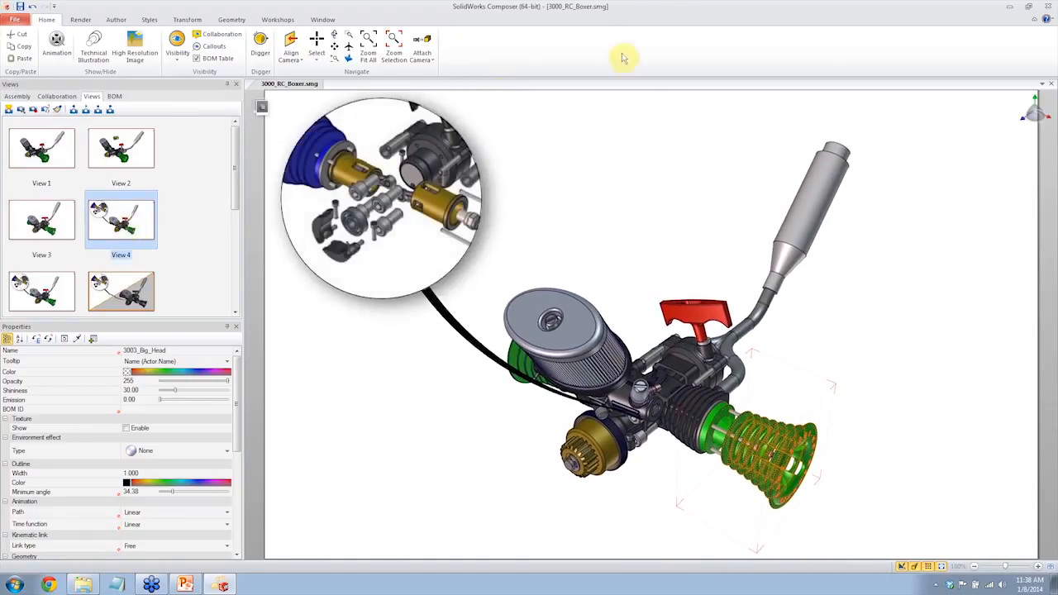
Step: Reopen the Digger in View 4, recapture its image with the current part colors, and update View 4
left_click(644, 172)
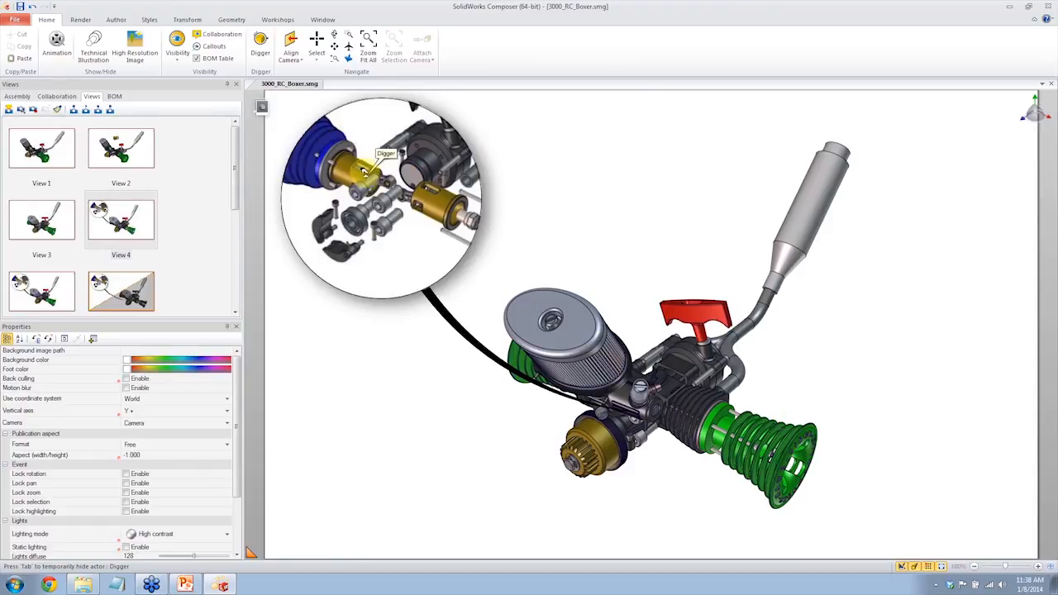
left_click(390, 222)
double_click(398, 245)
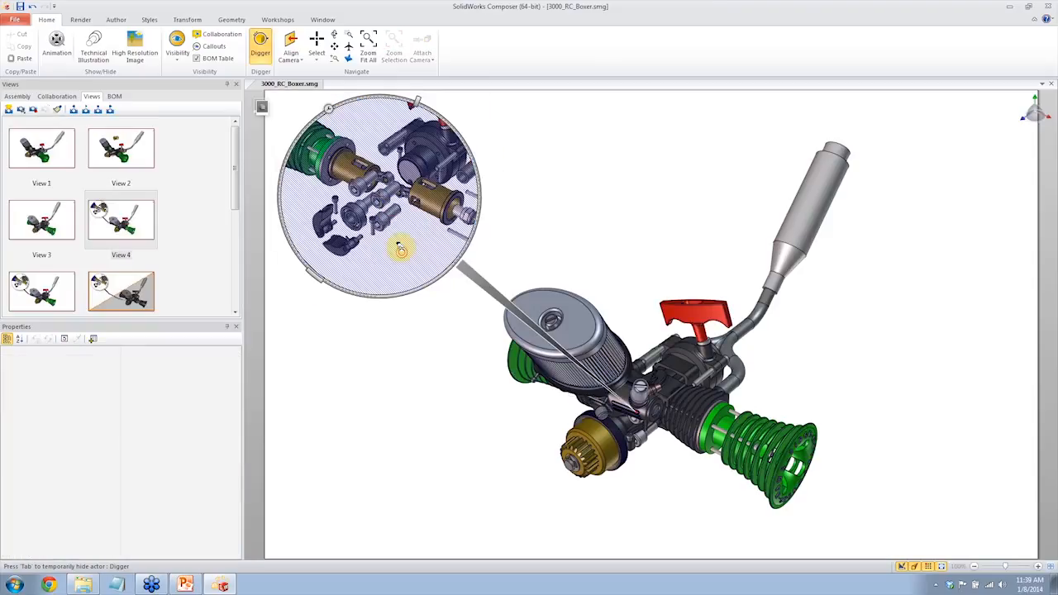
left_click(327, 109)
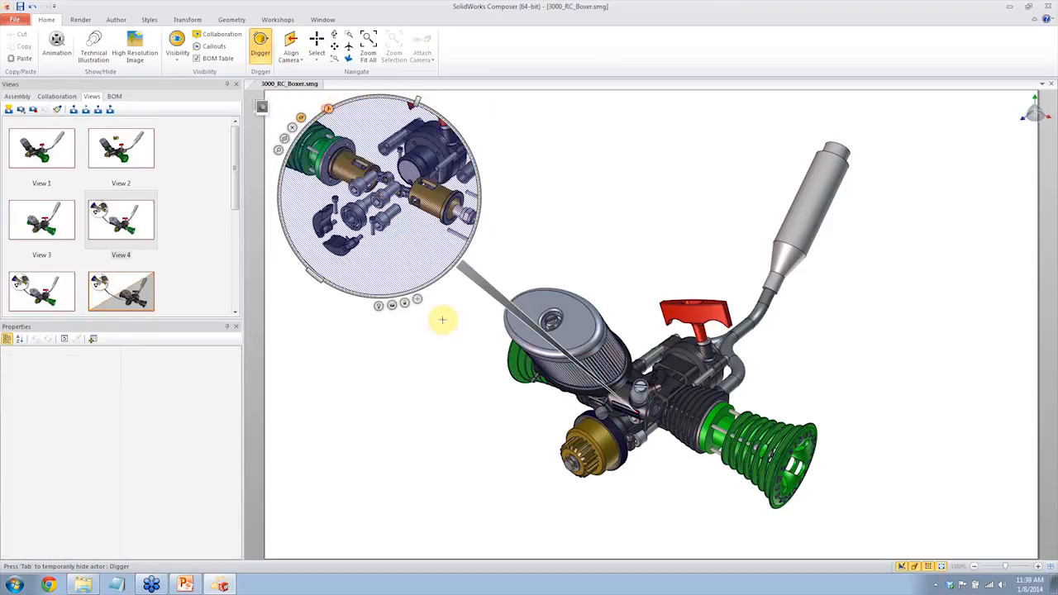
left_click(391, 305)
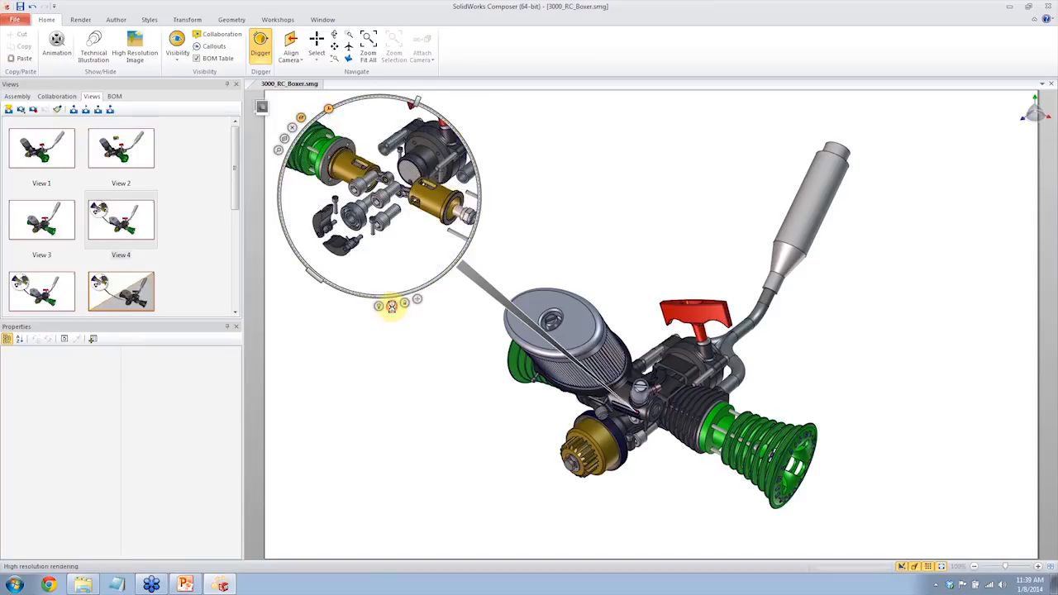
left_click(417, 425)
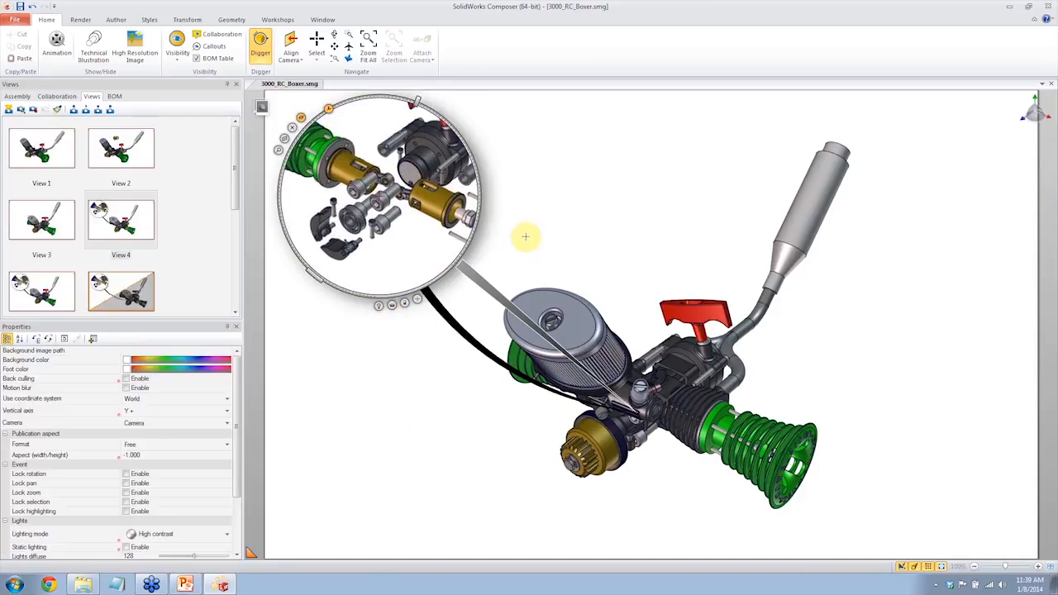
key("space")
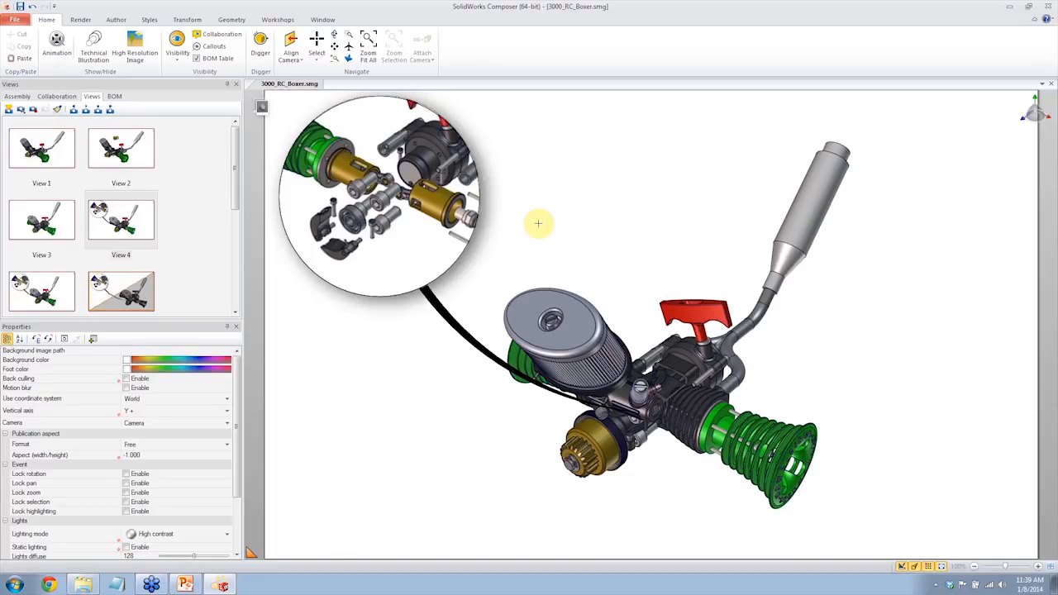
left_click(116, 221)
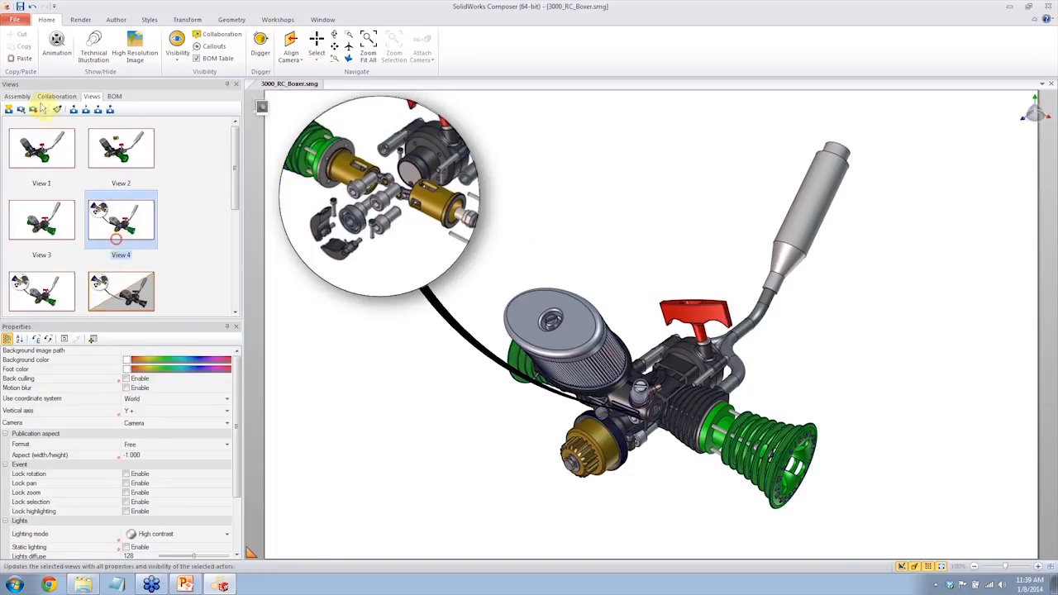
left_click(33, 110)
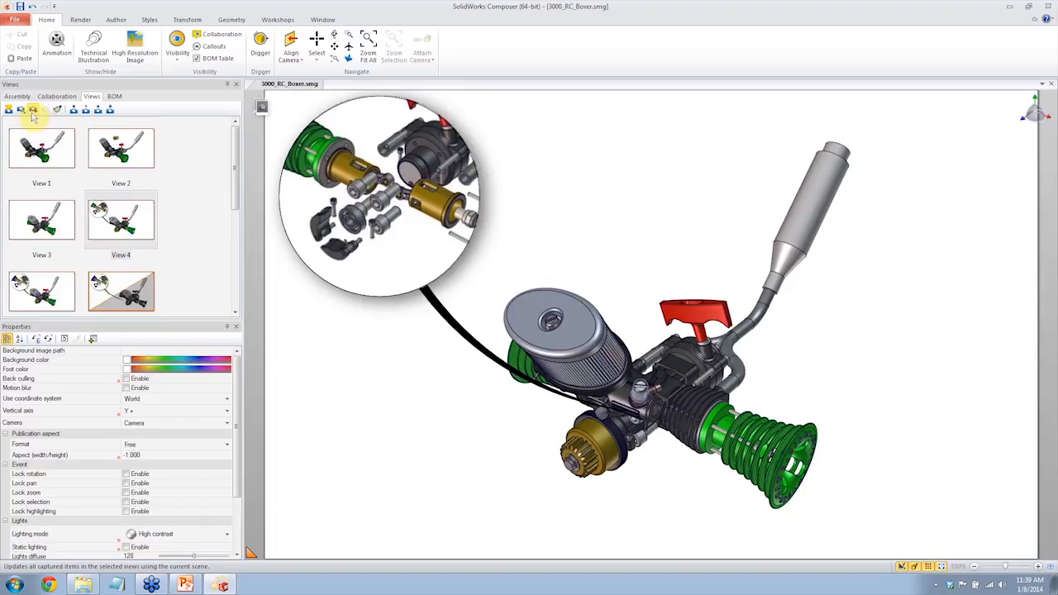
Step: Select the Digger image and update only that actor in Views 4, 5, 6, 7 and 8
left_click(417, 221)
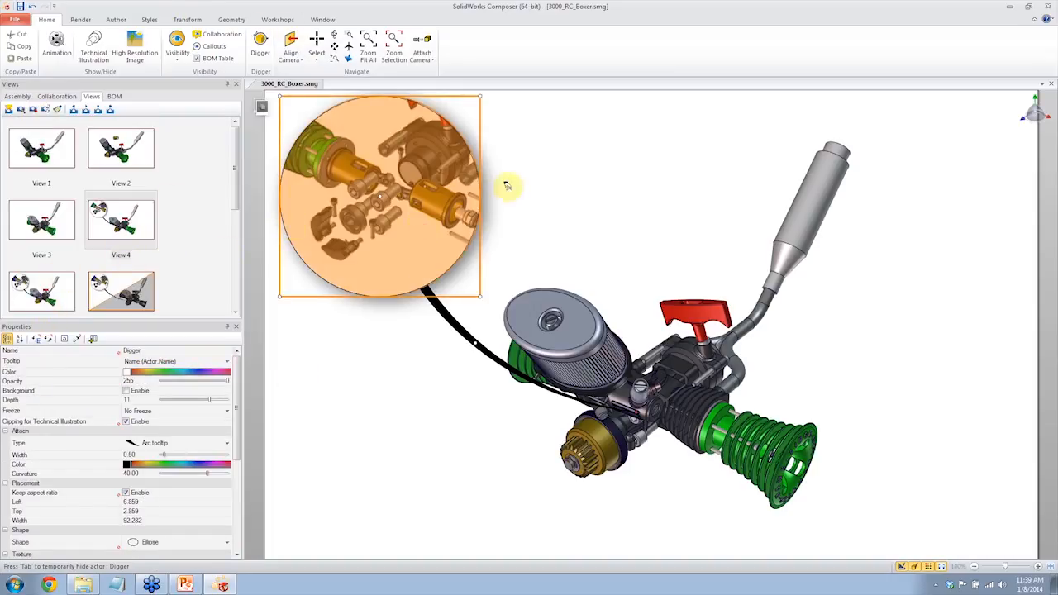
scroll(227, 177, "down", 2)
left_click(29, 247, "ctrl")
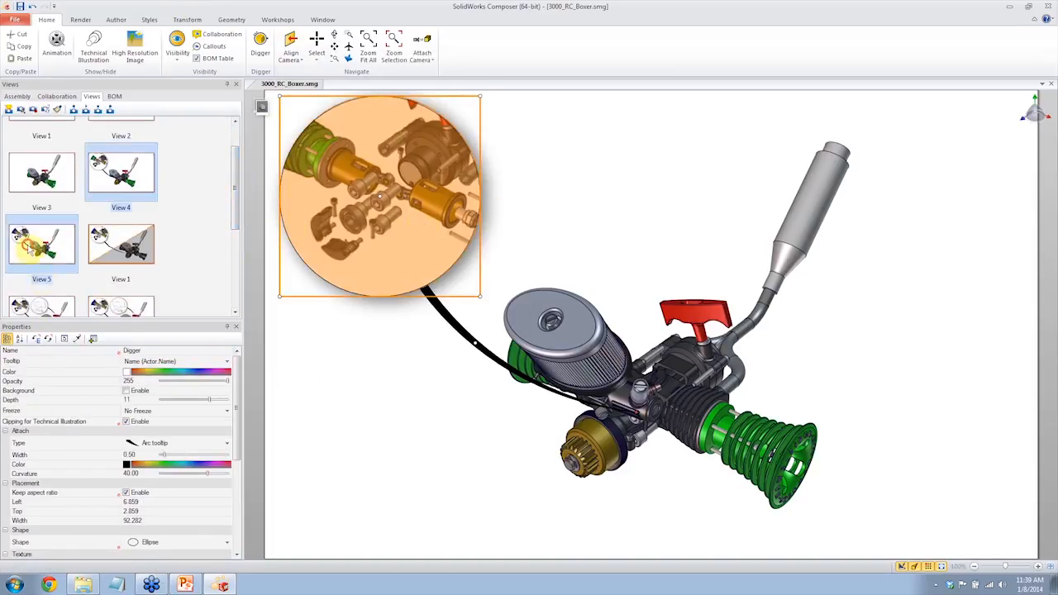
left_click(44, 300, "ctrl")
left_click(133, 304, "ctrl")
left_click_drag(236, 213, 231, 266)
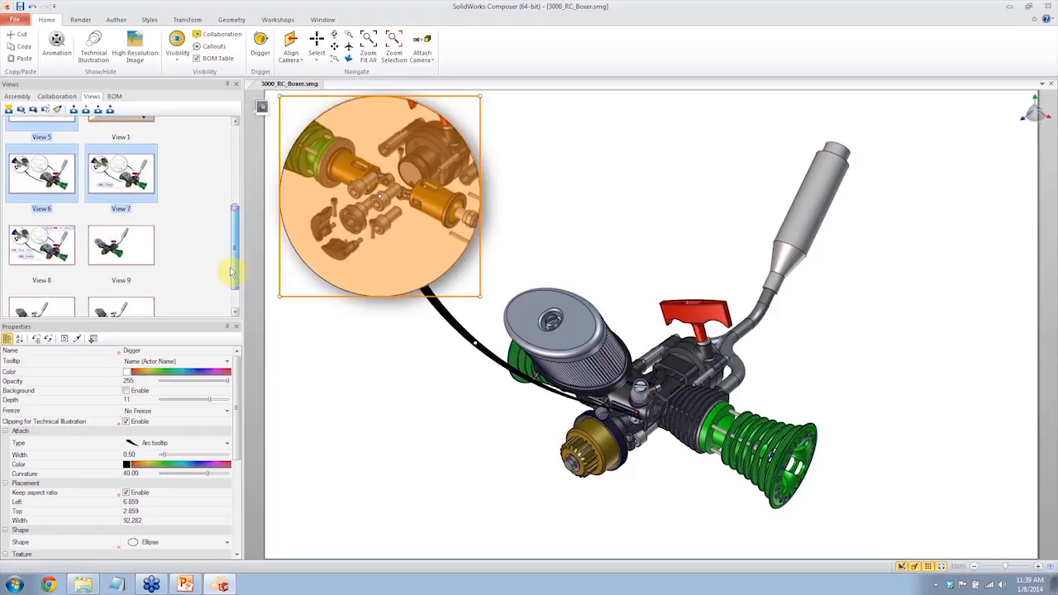
left_click(46, 258, "ctrl")
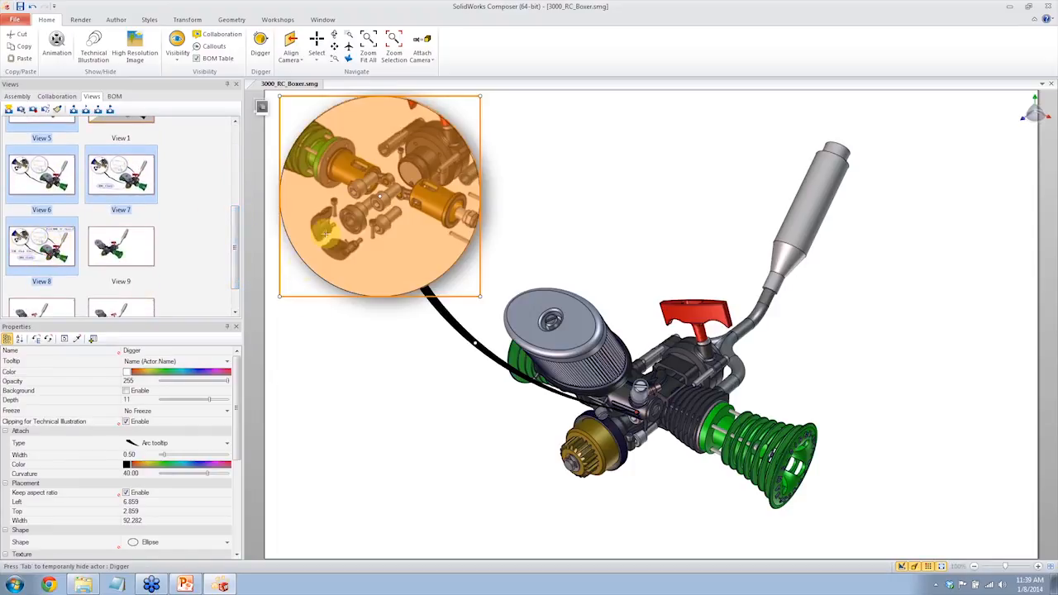
left_click(47, 111)
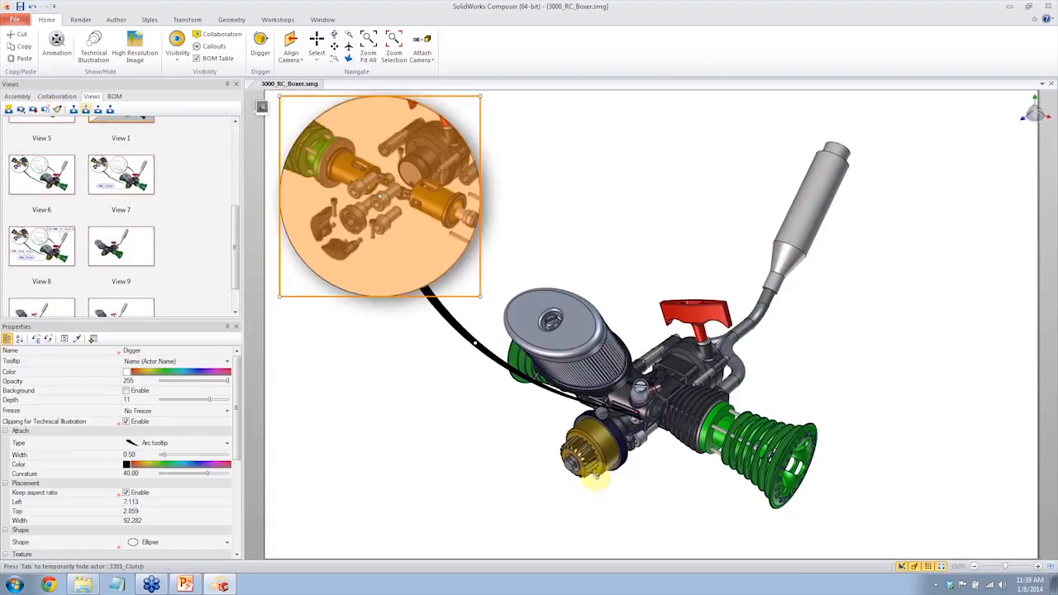
Step: Display View 7 and View 8 to check the Digger image in each
left_click(442, 465)
left_click(99, 169)
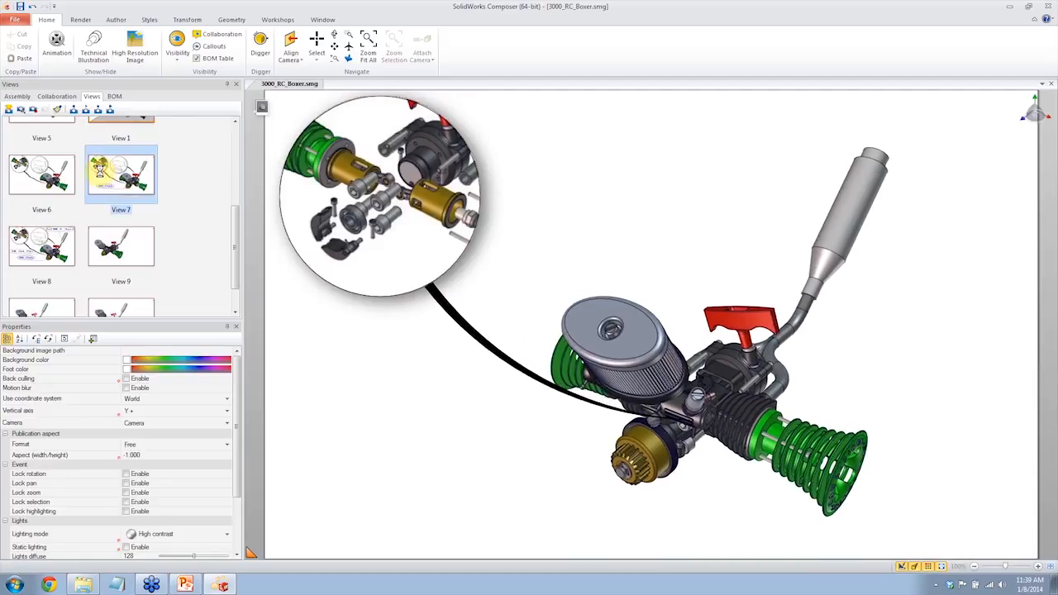
left_click(22, 257)
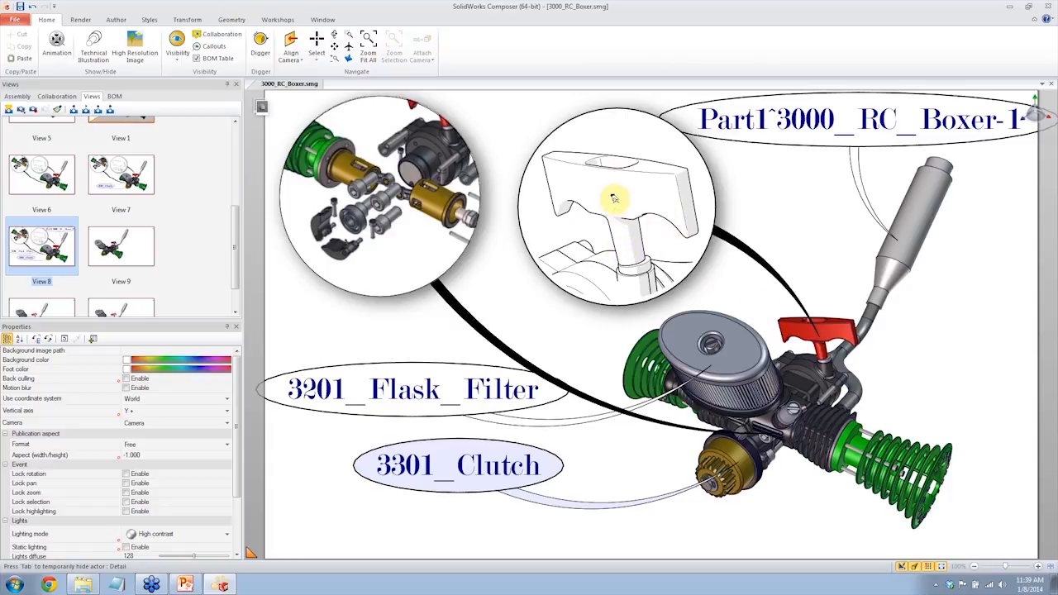
Step: Open the Technical Illustration workshop and update the line-art detail of the pull handle in View 8
left_click(278, 19)
left_click(224, 43)
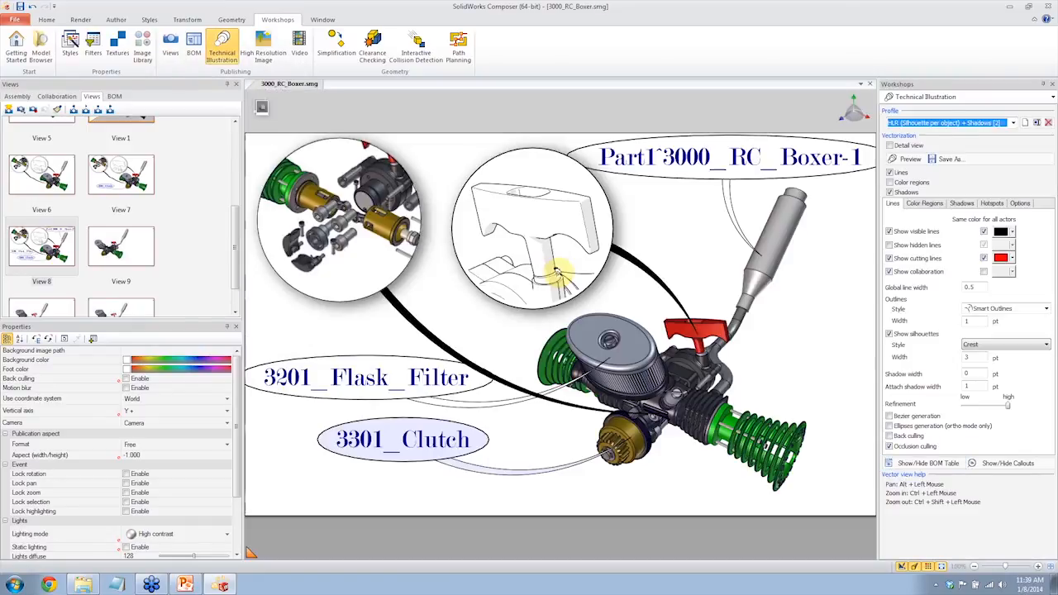
left_click(559, 273)
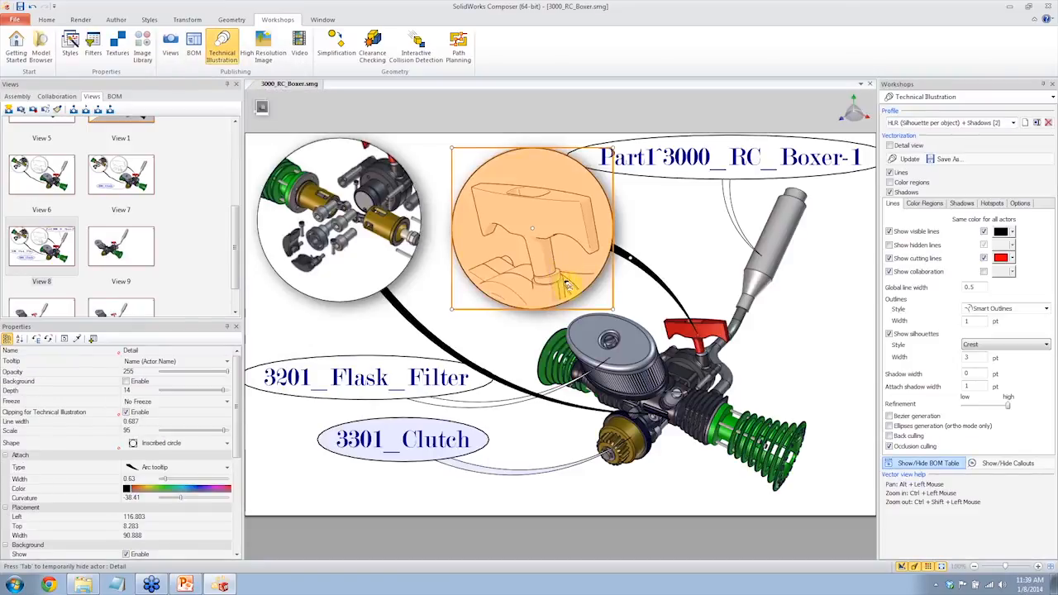
left_click(903, 163)
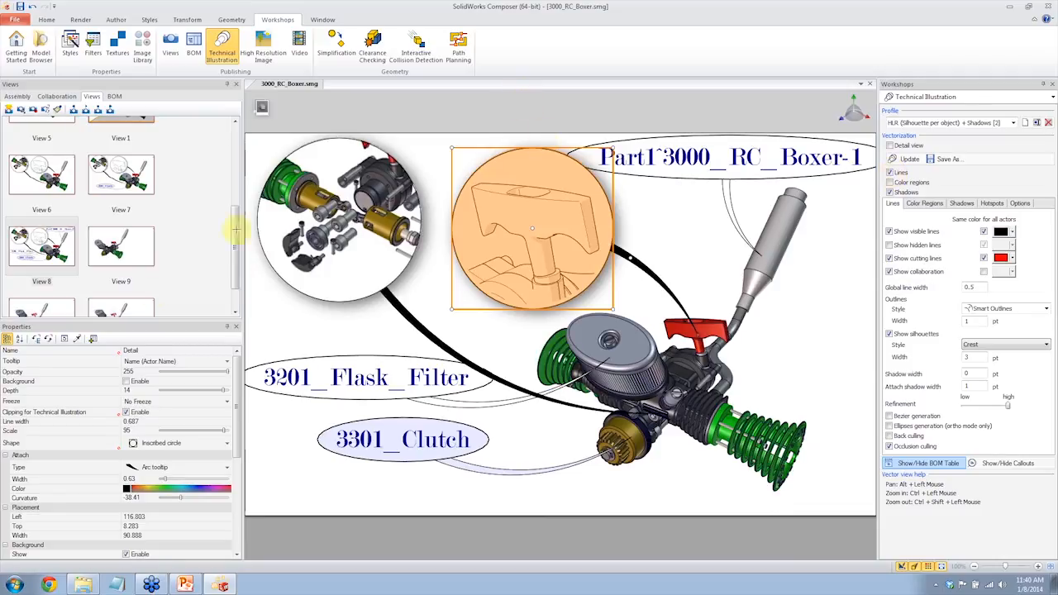
Step: Display View 11 to examine the exploded head and bolts, and look back through the earlier views
left_click_drag(235, 234, 238, 260)
left_click(122, 279)
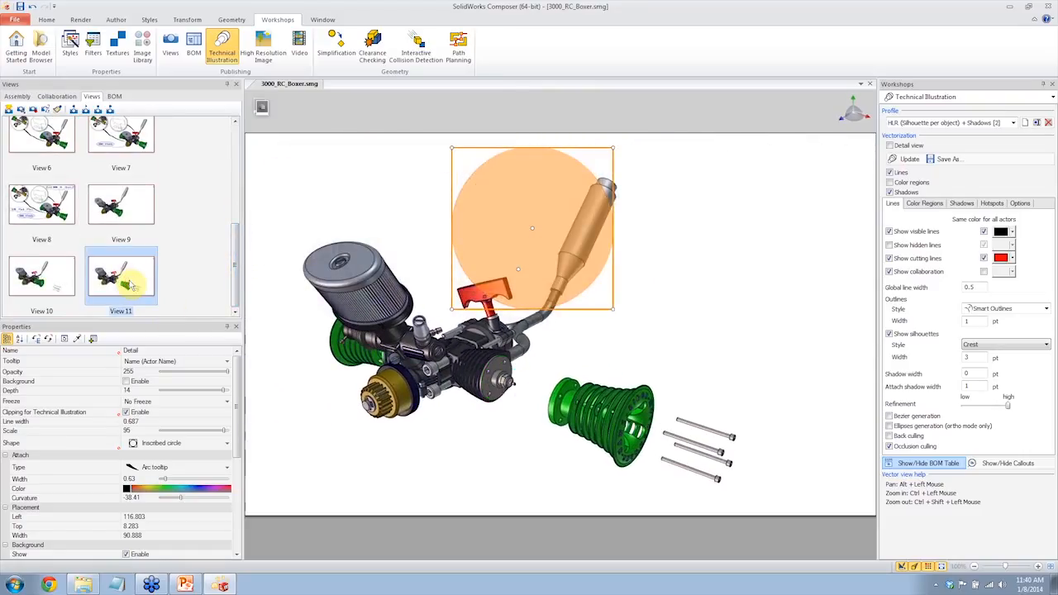
left_click(759, 316)
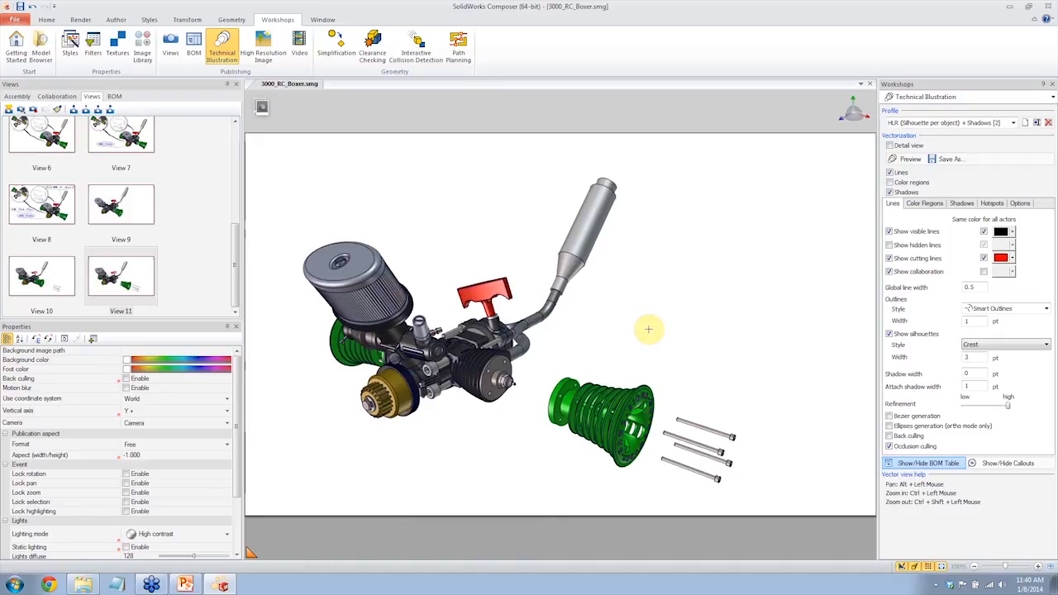
left_click(234, 143)
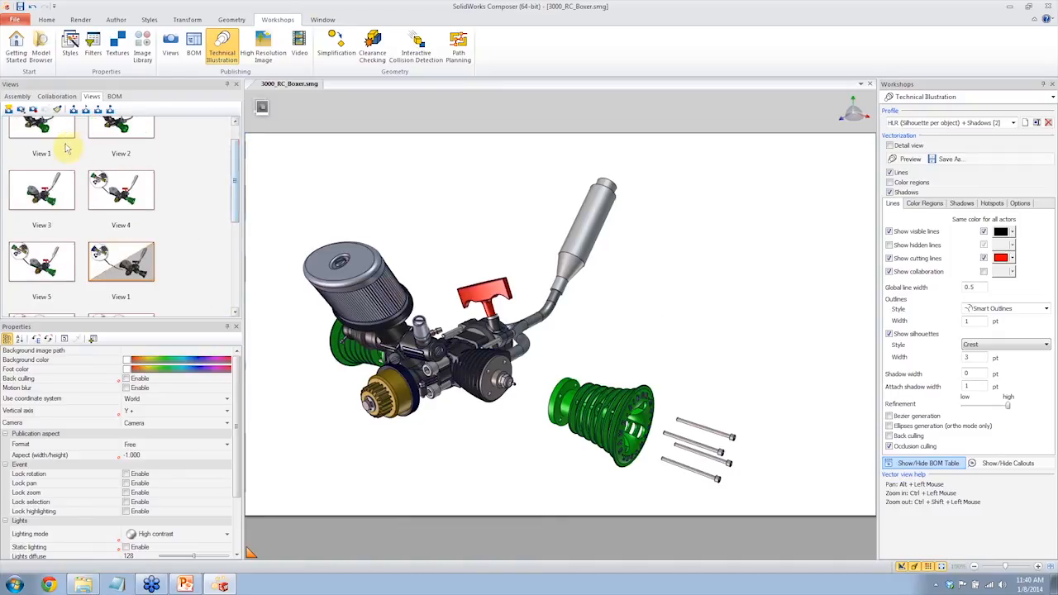
left_click(68, 148)
Step: Switch to the GetMore presentation in PowerPoint and show the closing Thank You slide
left_click(186, 585)
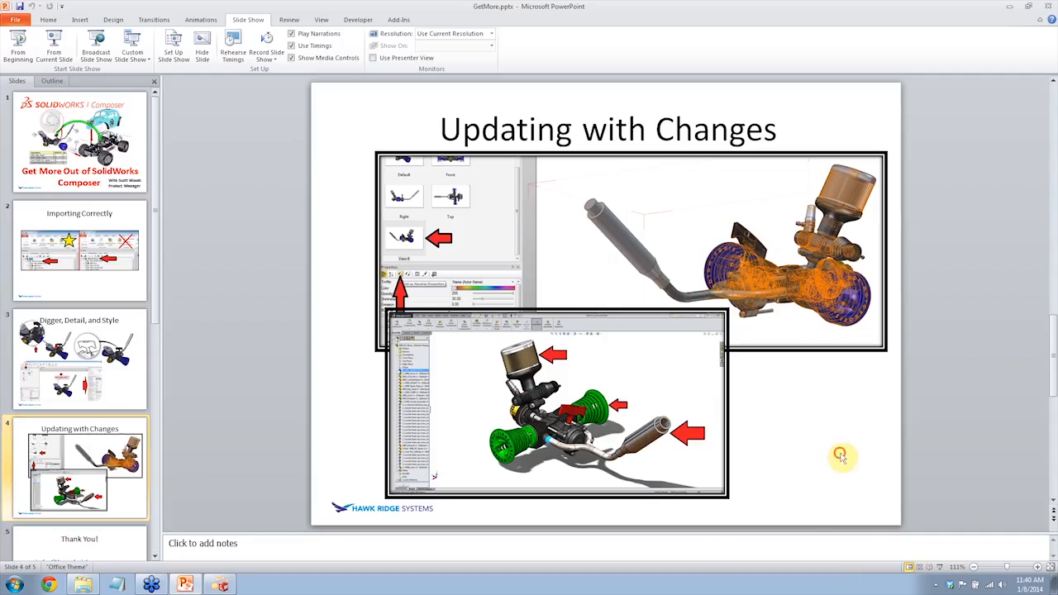
scroll(840, 457, "down", 1)
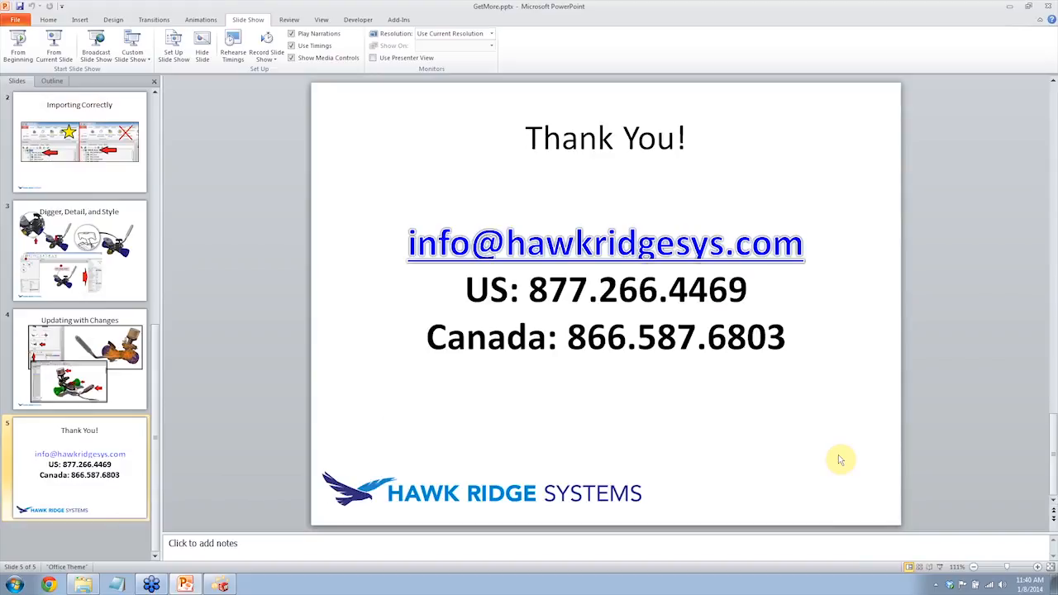